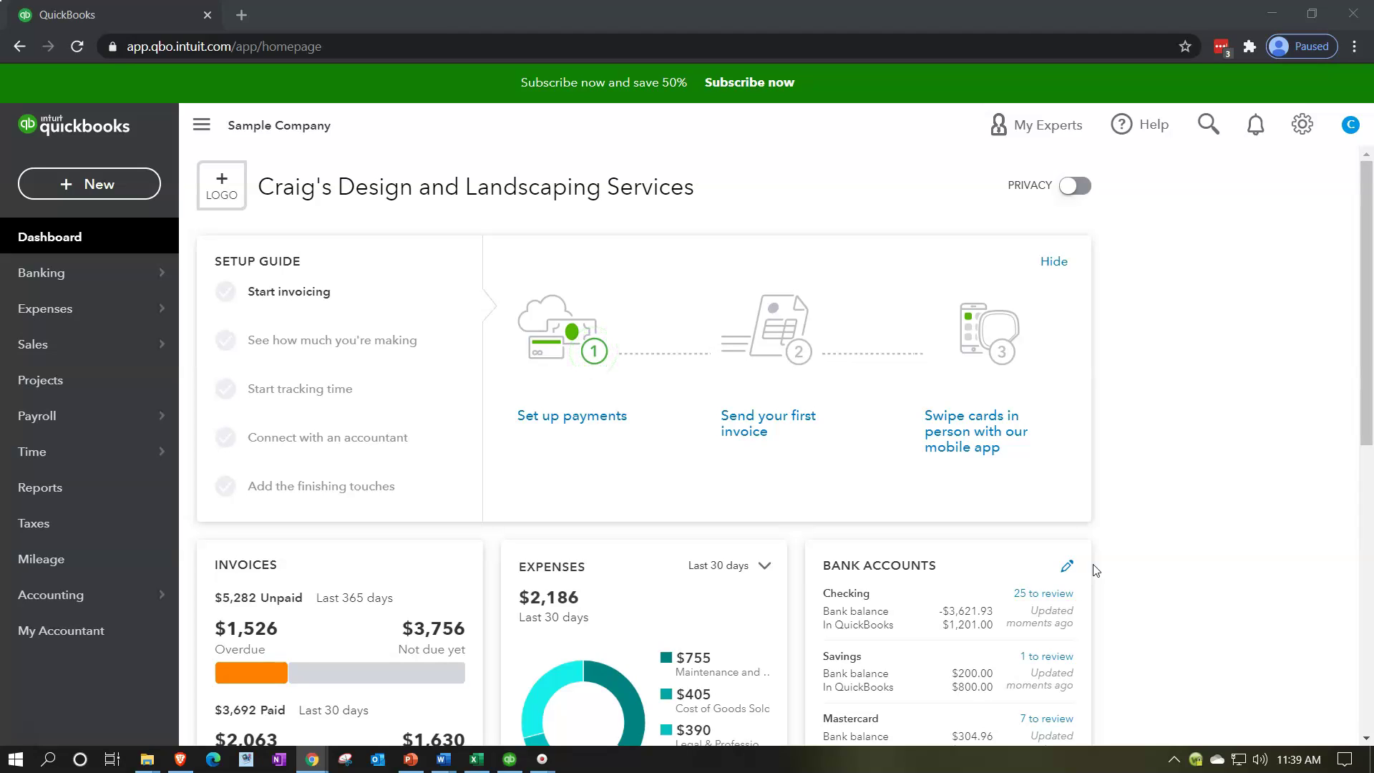
# Open the Statement of Cash Flows report from the Business overview group of the standard reports.
pyautogui.click(40, 497)
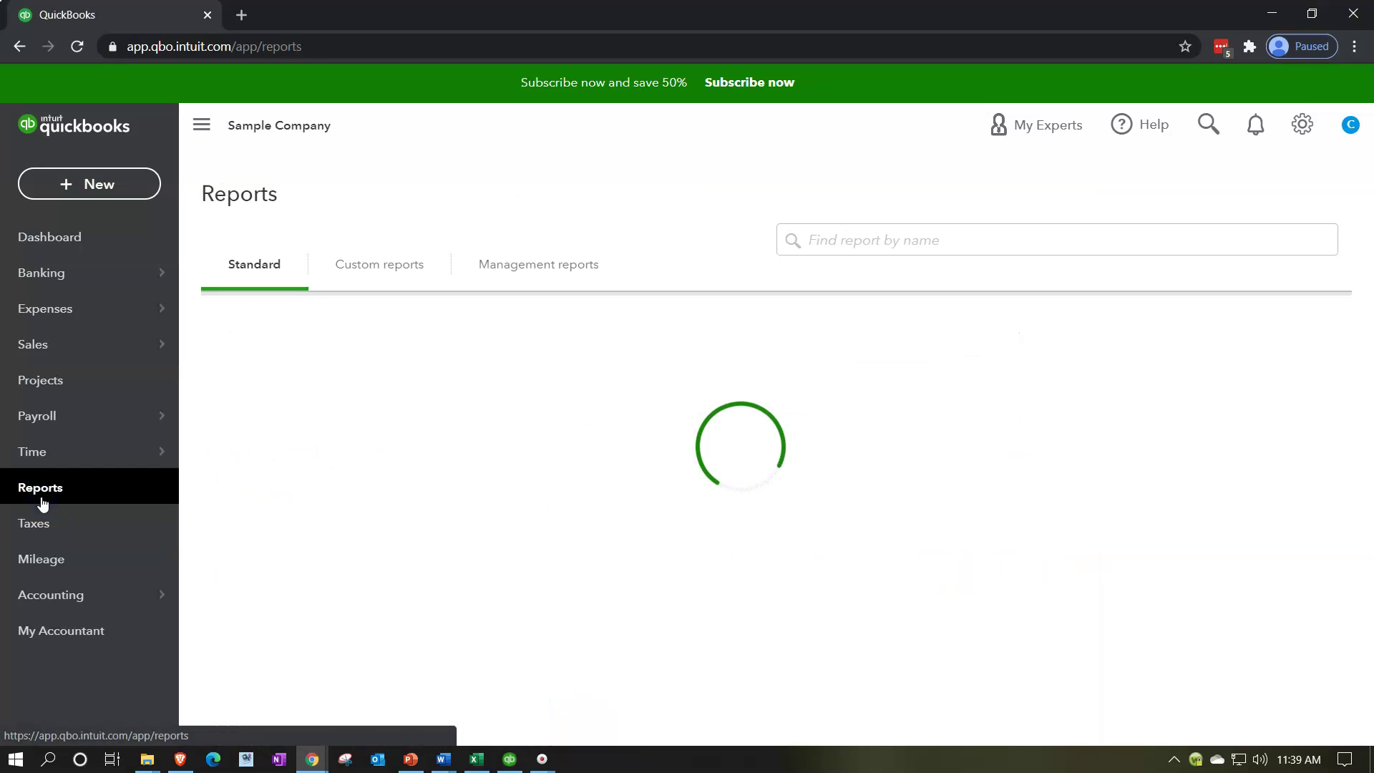
pyautogui.click(42, 492)
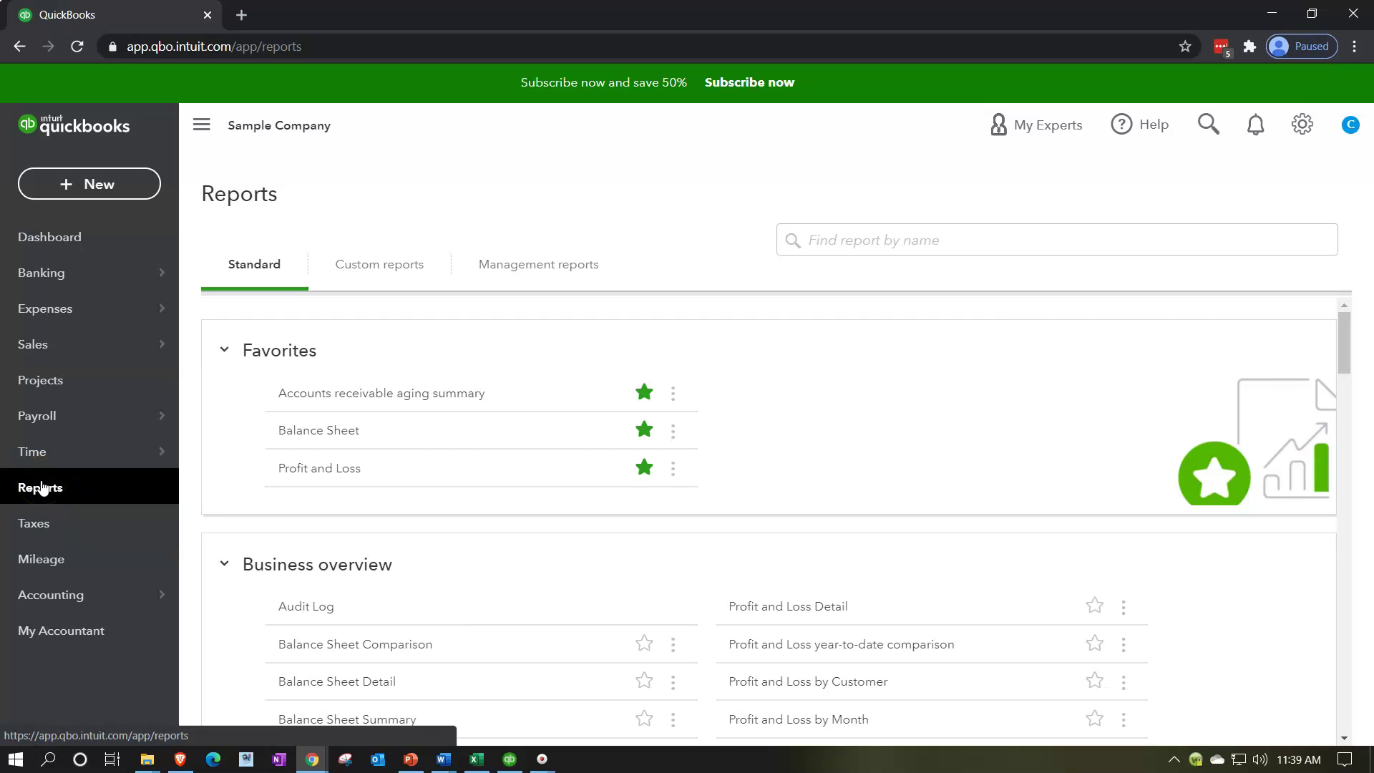
pyautogui.scroll(-4, 376, 458)
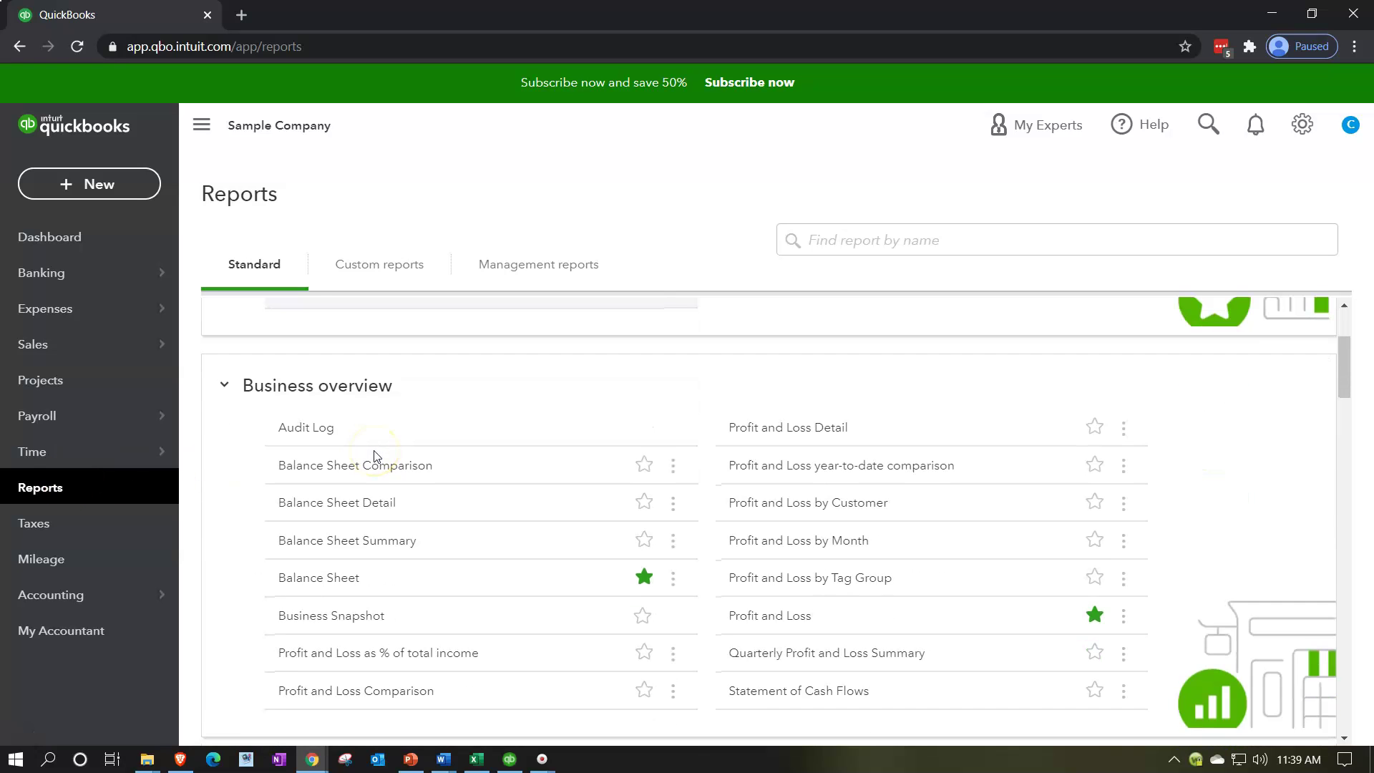
pyautogui.scroll(-1, 376, 457)
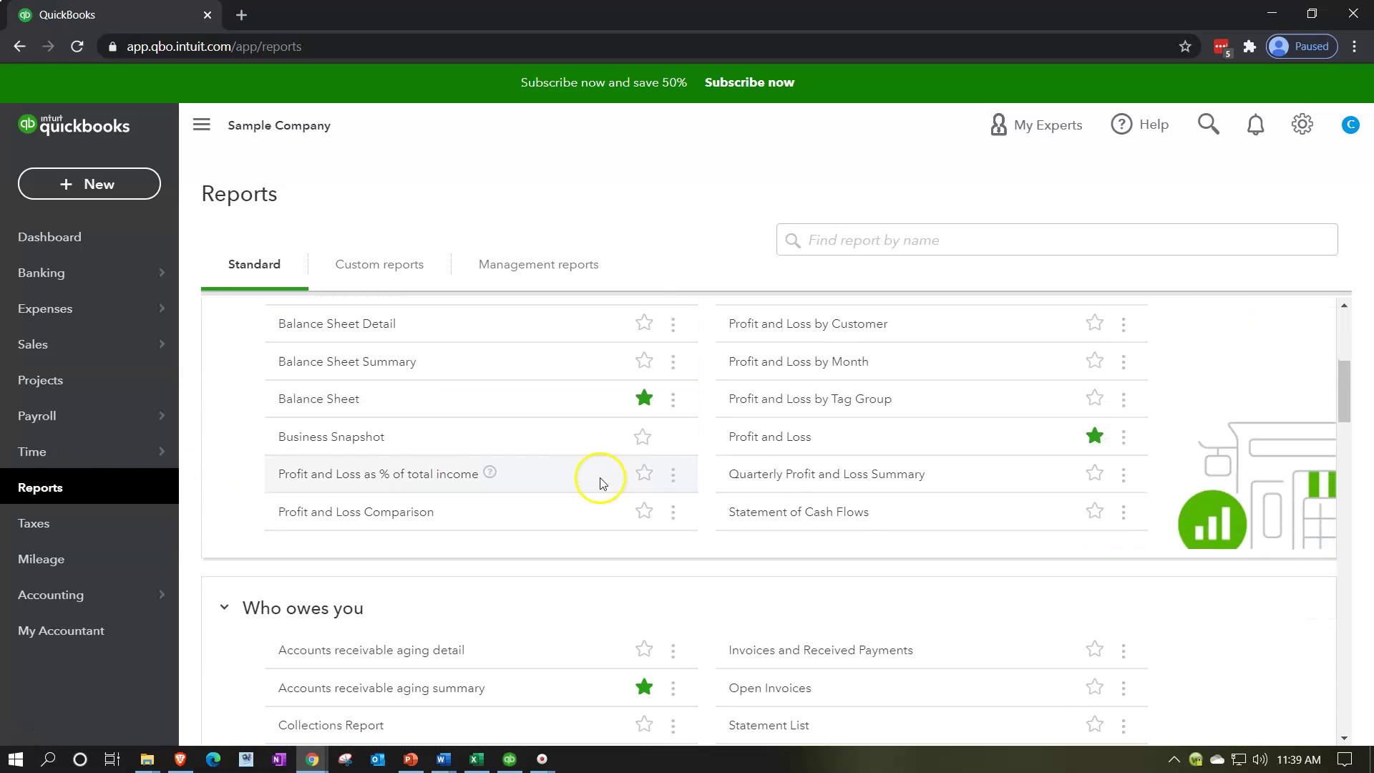
pyautogui.click(790, 512)
pyautogui.scroll(-1, 794, 513)
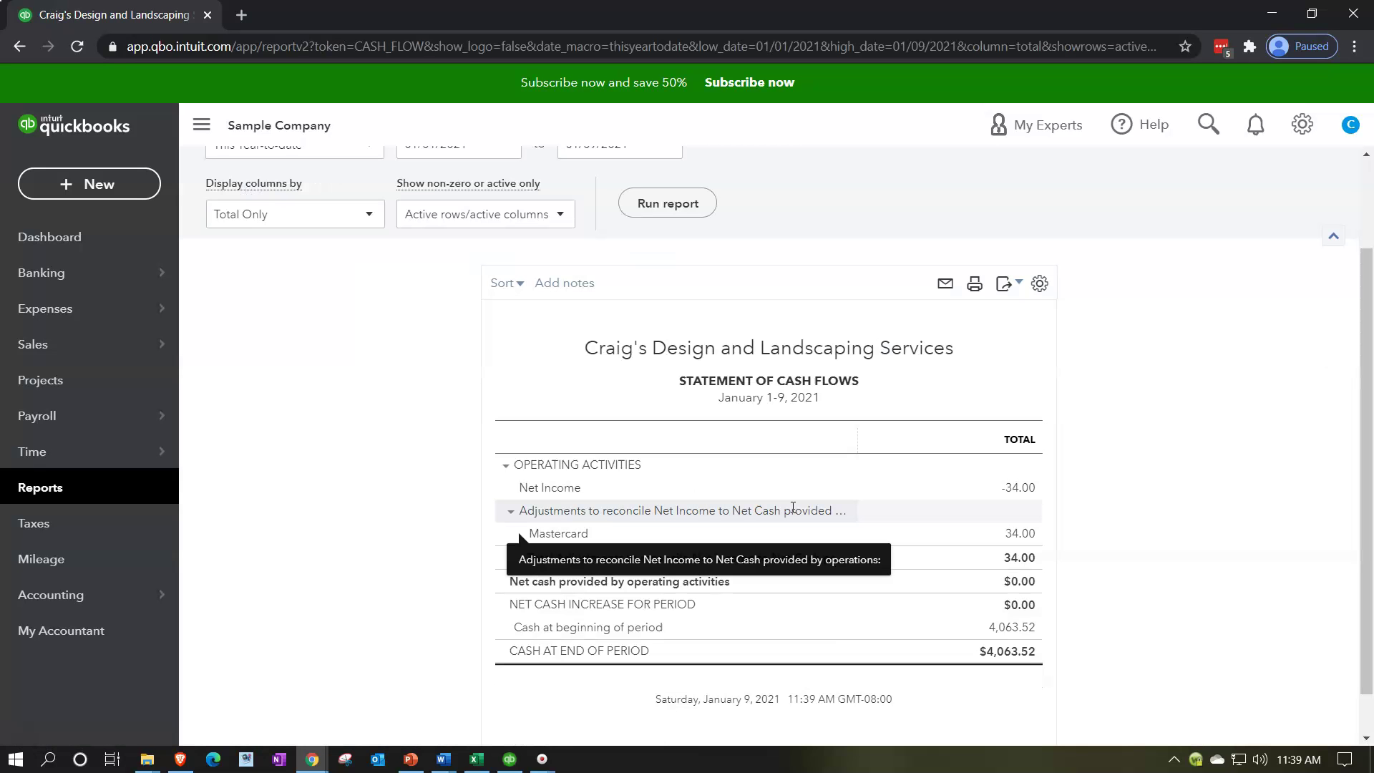
# Duplicate the Statement of Cash Flows browser tab three times.
pyautogui.rightClick(168, 20)
pyautogui.click(216, 125)
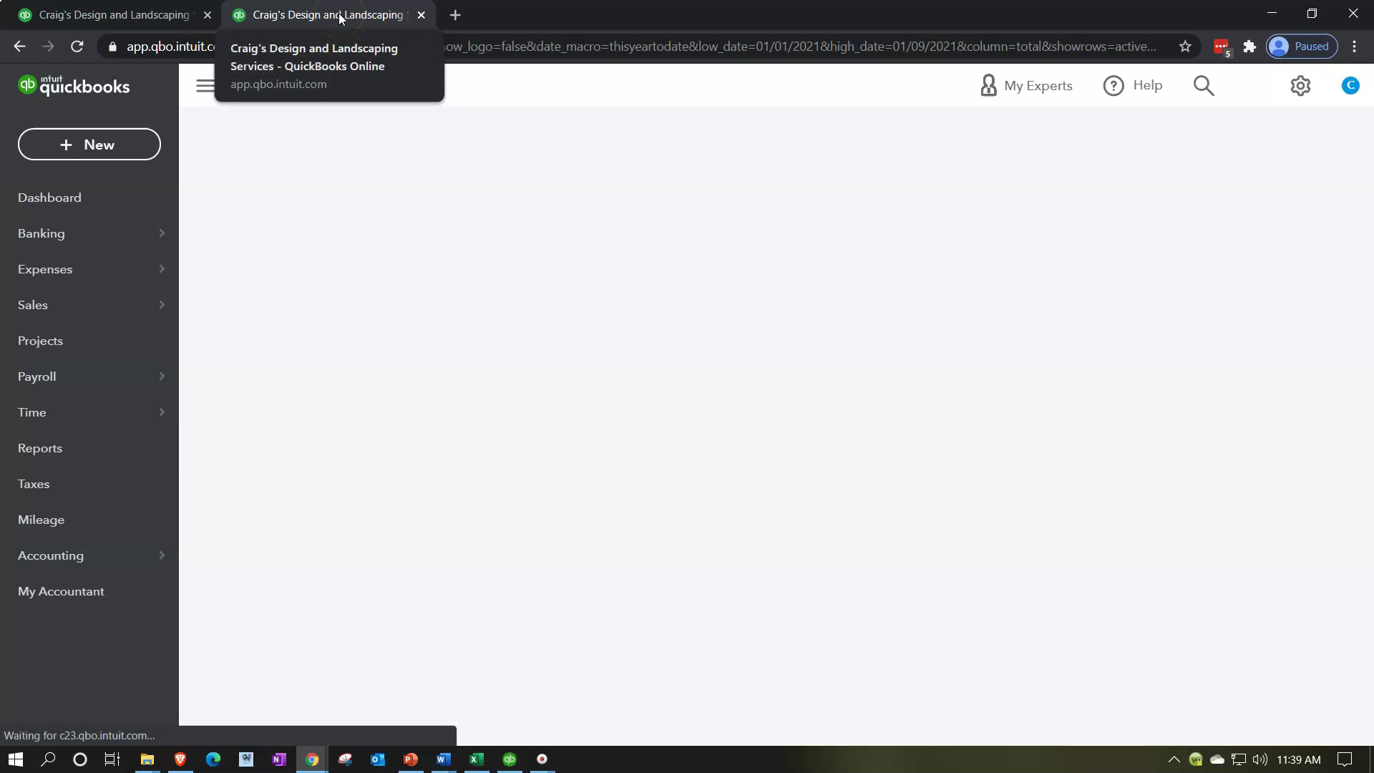
pyautogui.rightClick(339, 15)
pyautogui.click(379, 123)
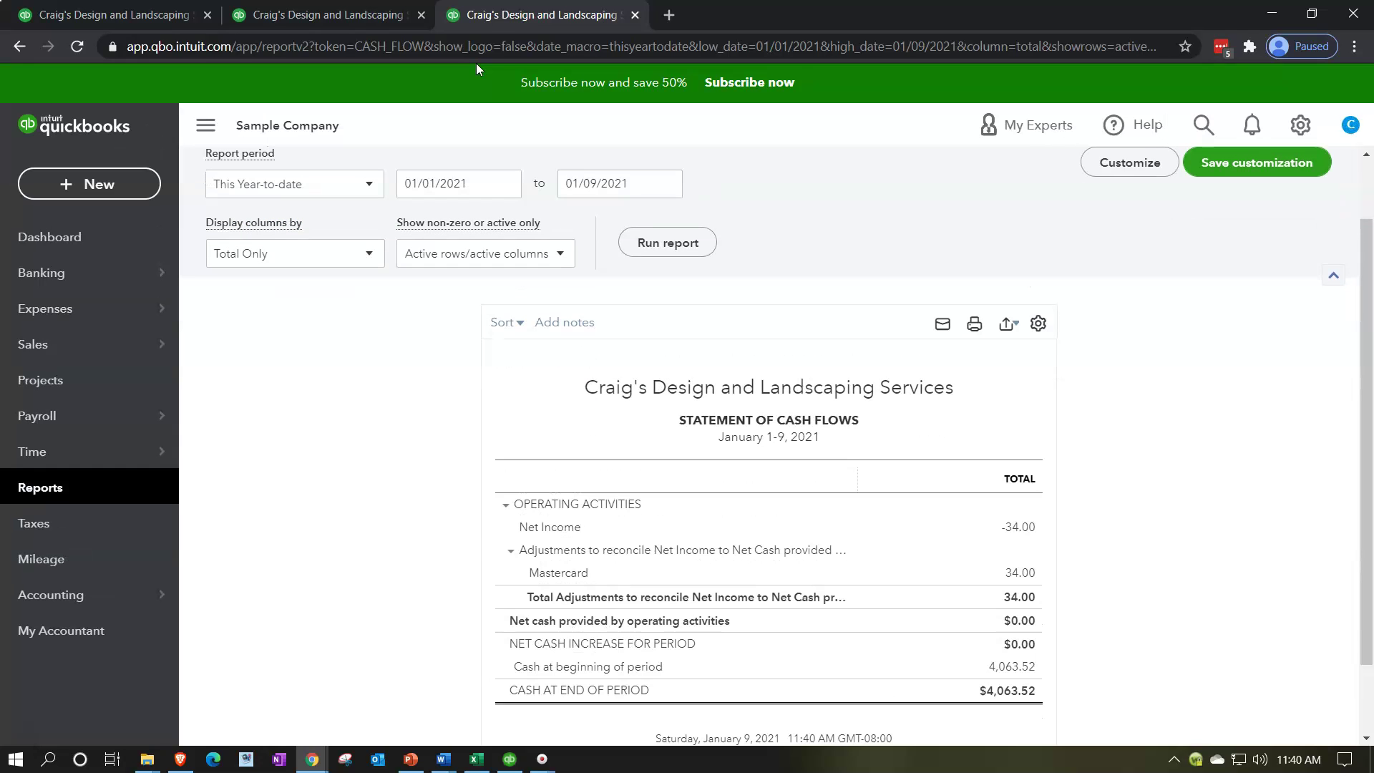
pyautogui.click(542, 32)
pyautogui.rightClick(543, 18)
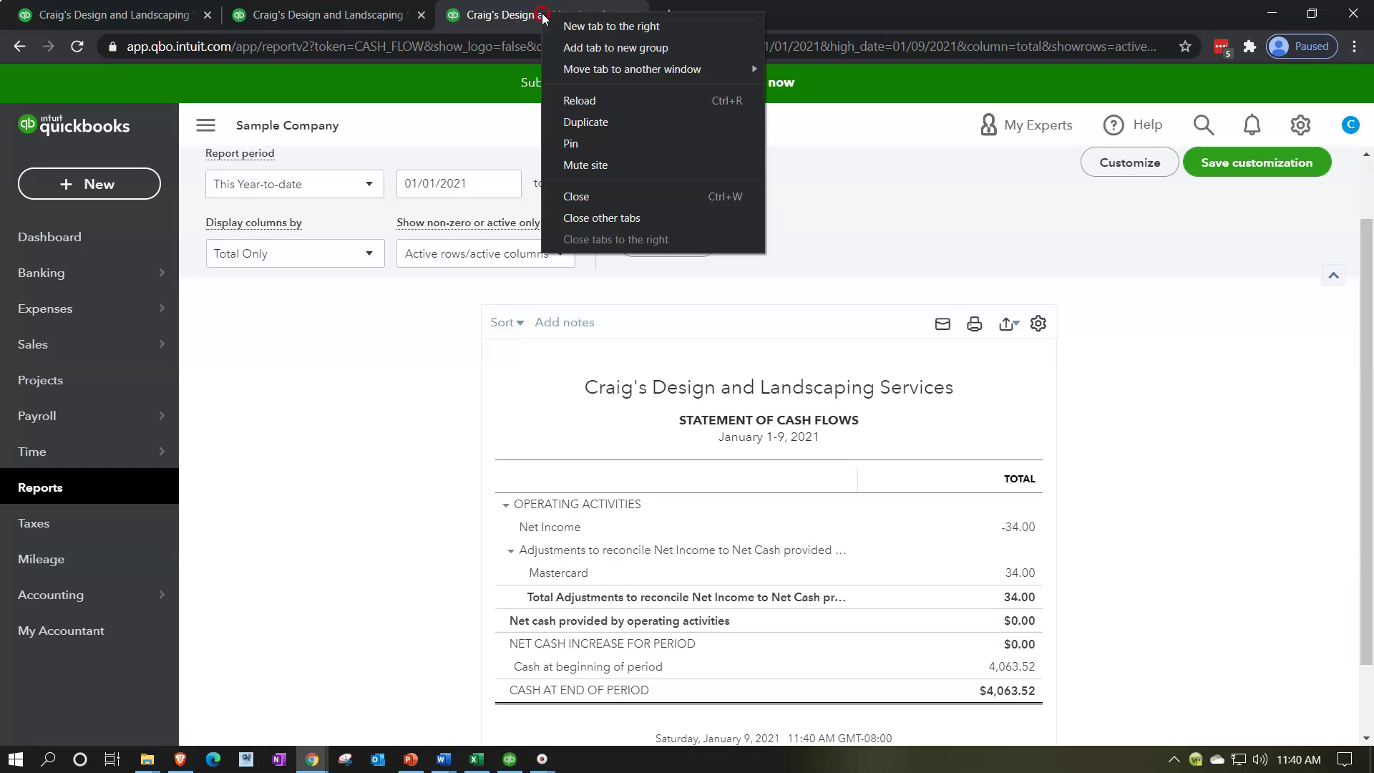
pyautogui.click(558, 43)
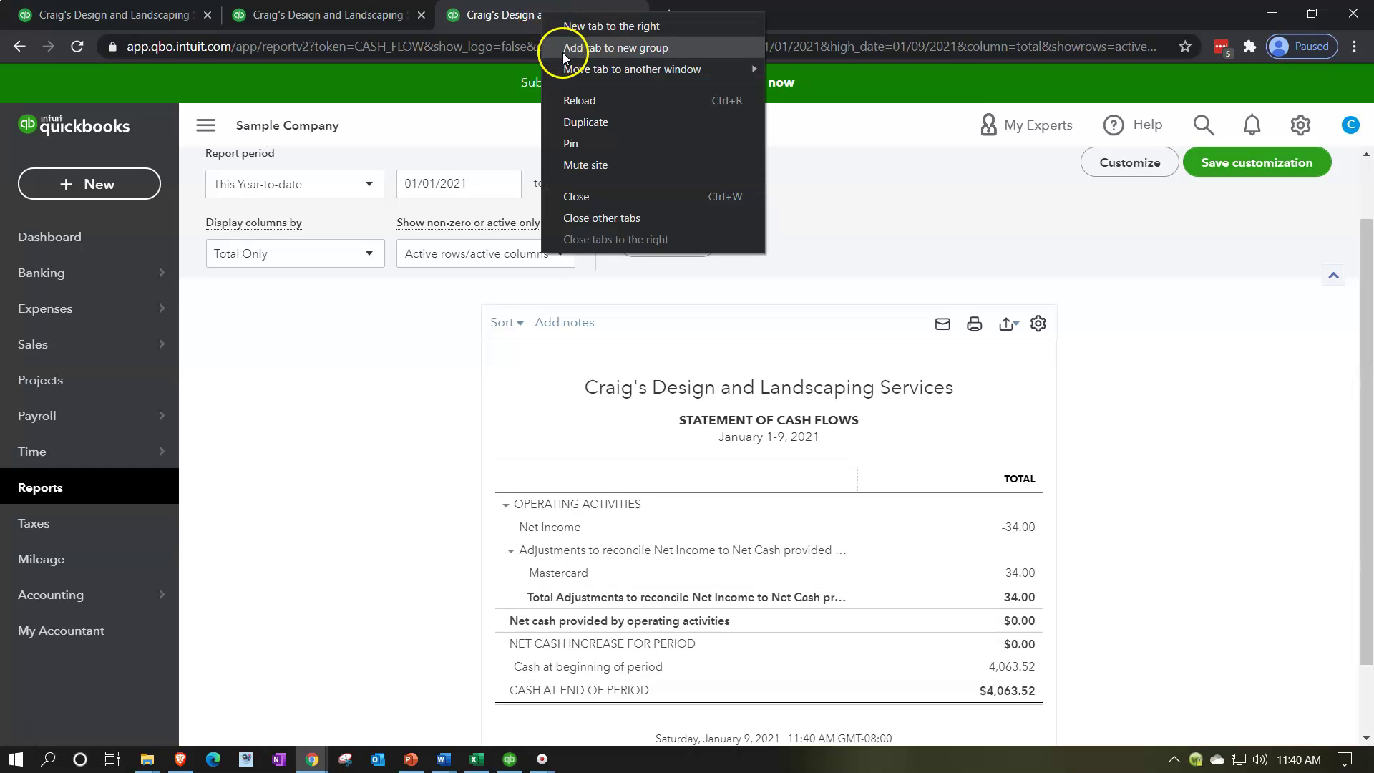
pyautogui.click(583, 123)
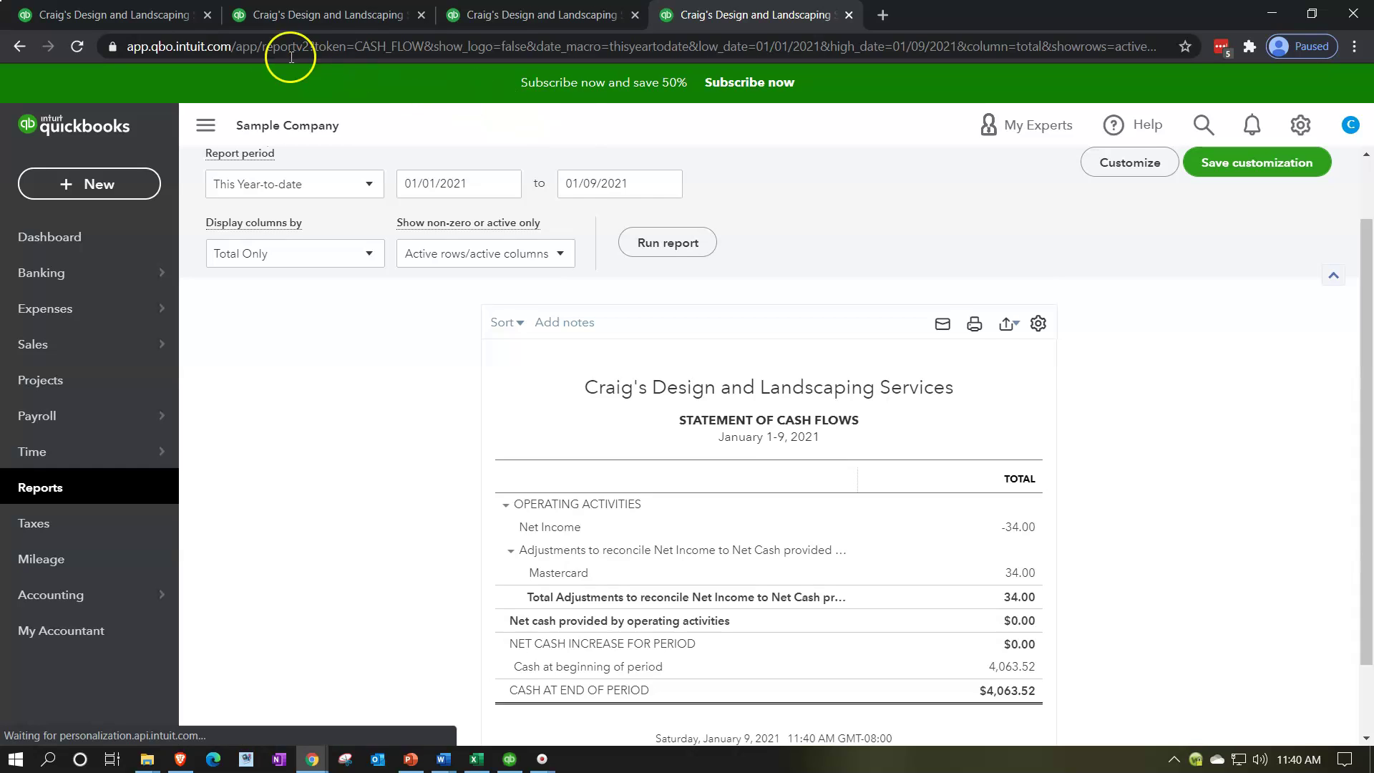
# Go through the four report tabs and open the favorite Profit and Loss report in the fourth one.
pyautogui.click(151, 14)
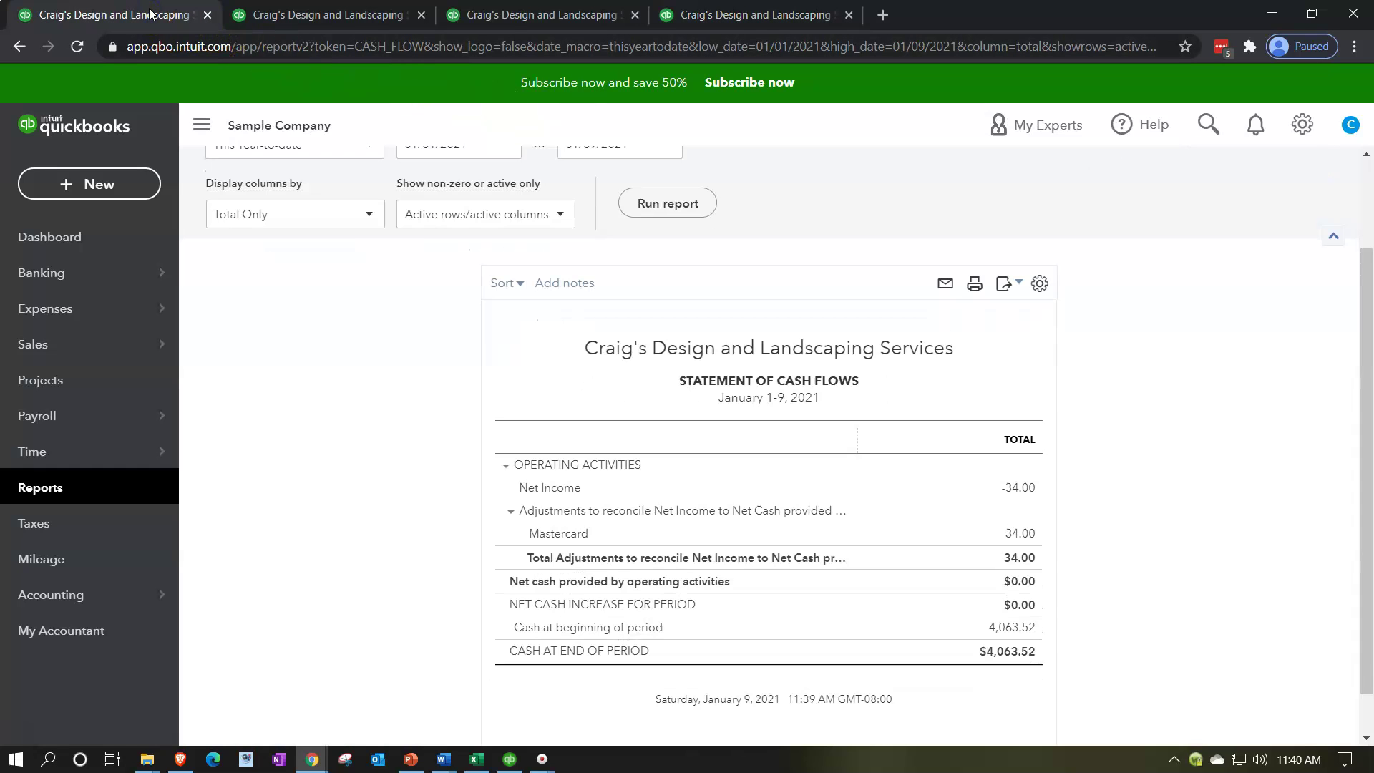
pyautogui.click(276, 16)
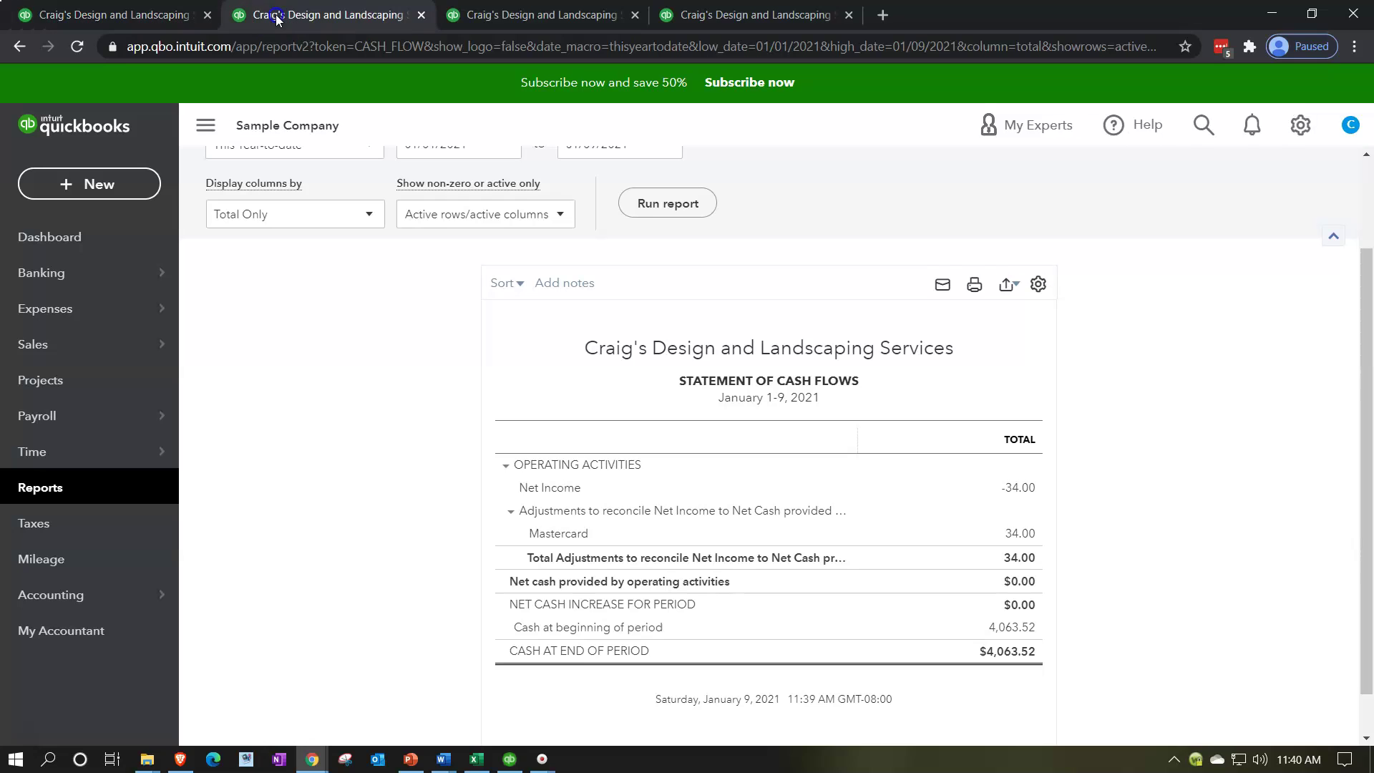
pyautogui.click(546, 13)
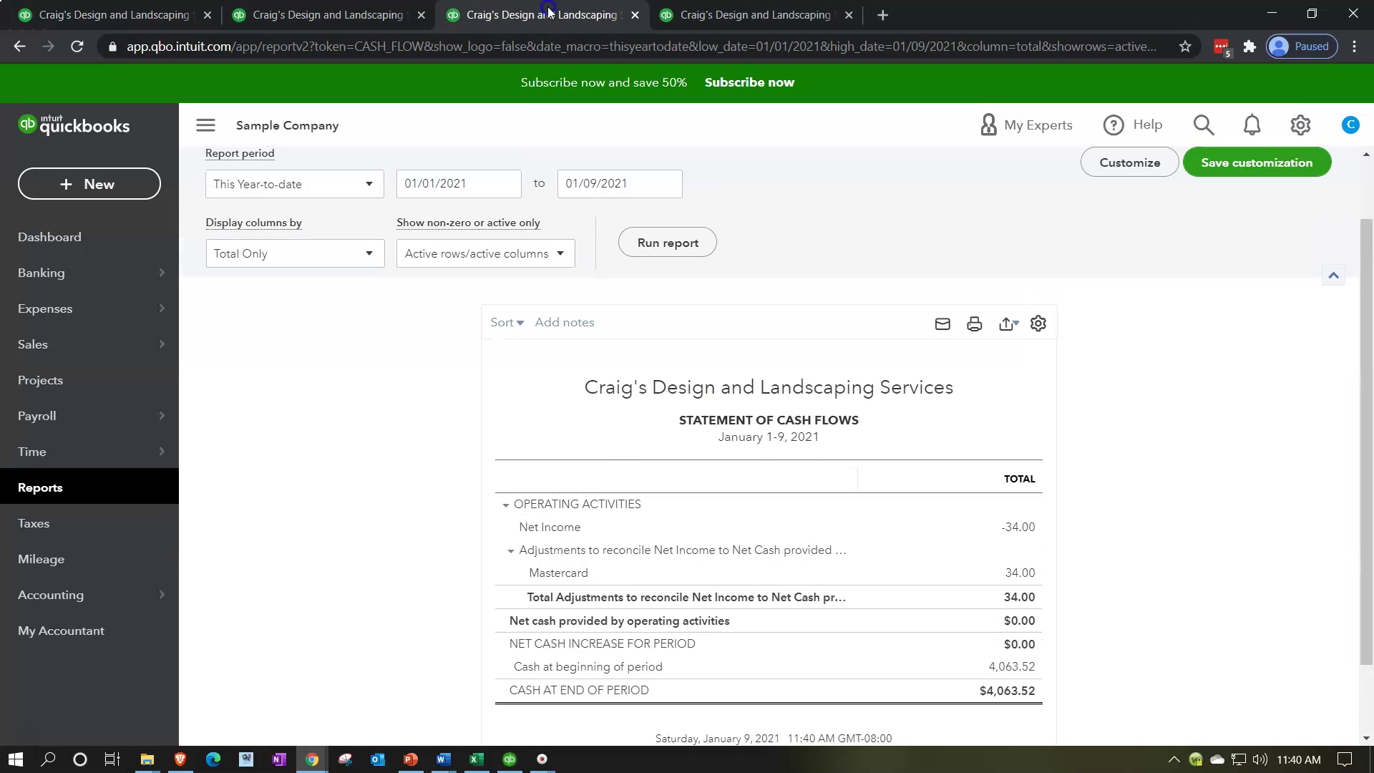
pyautogui.click(733, 24)
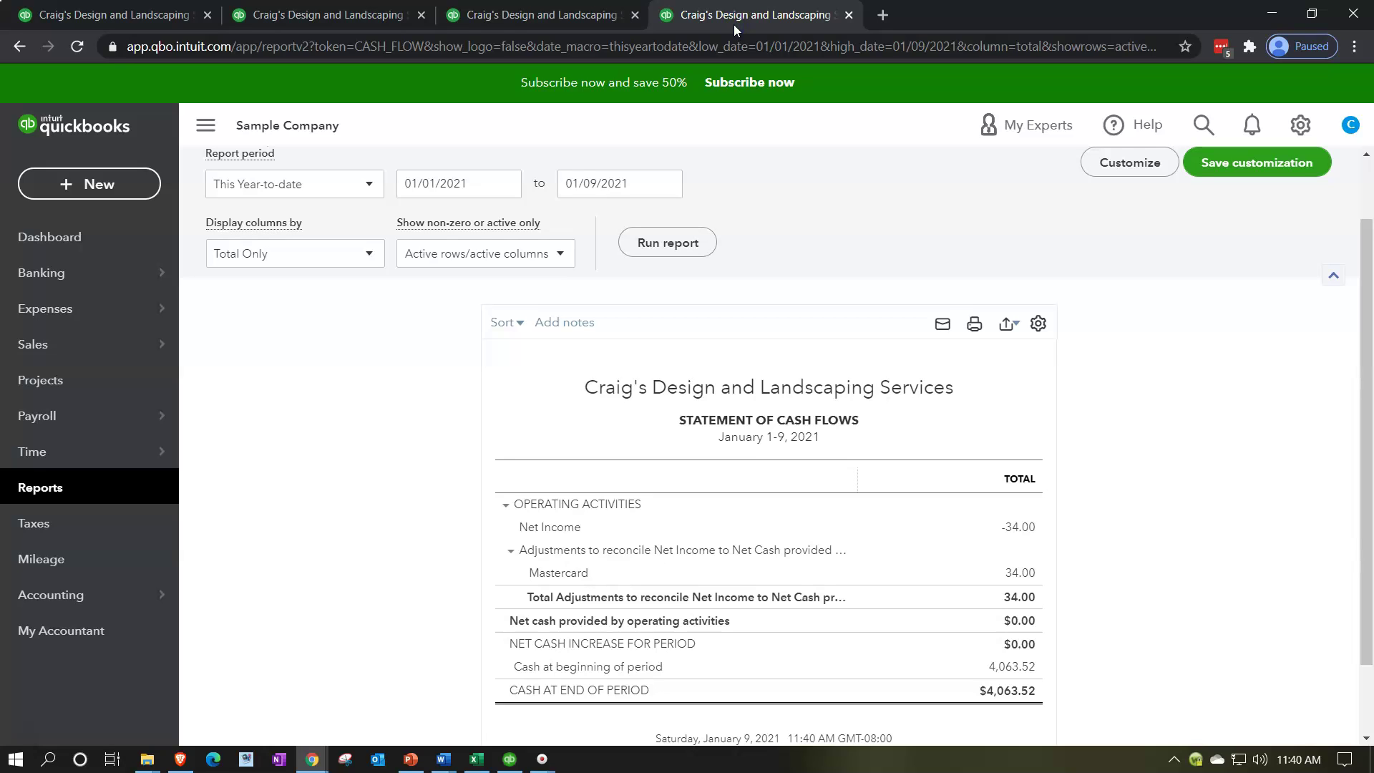
pyautogui.click(87, 491)
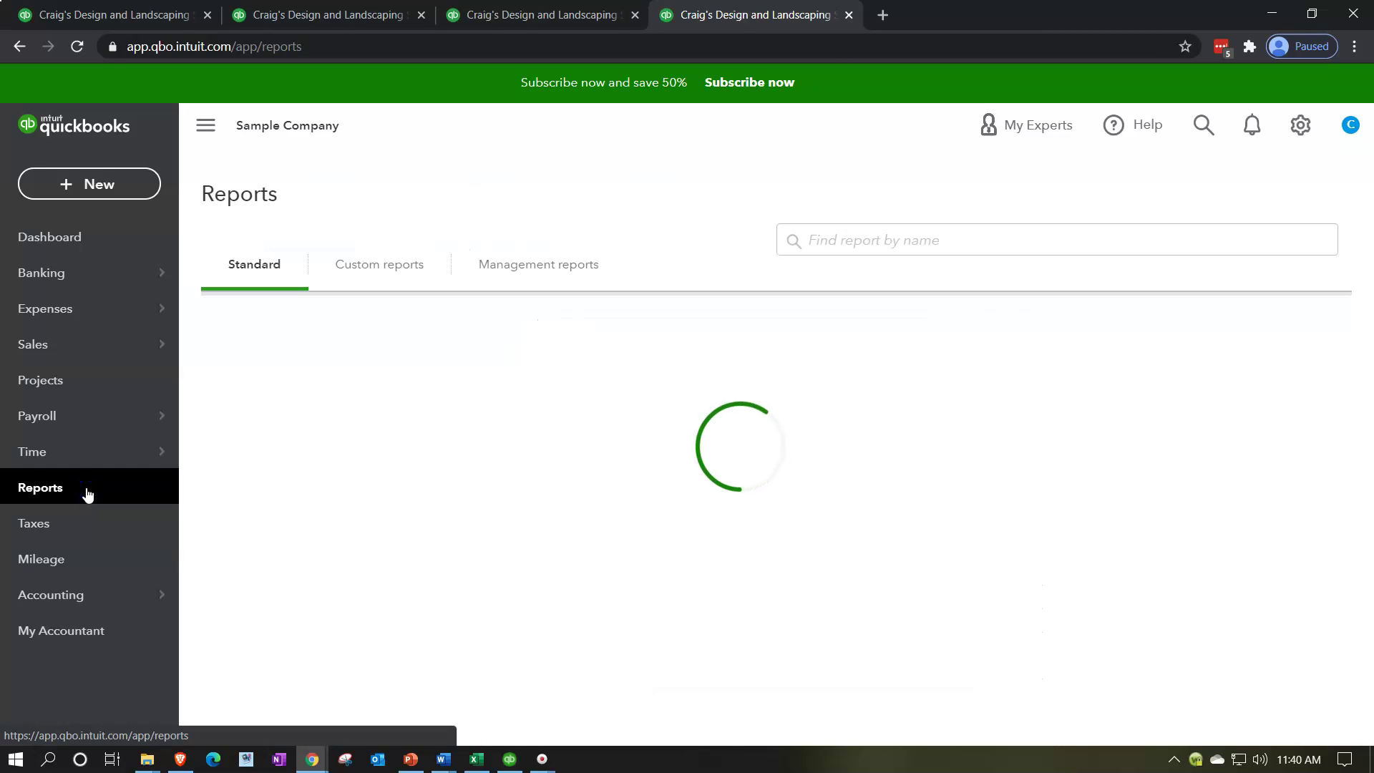
pyautogui.click(320, 469)
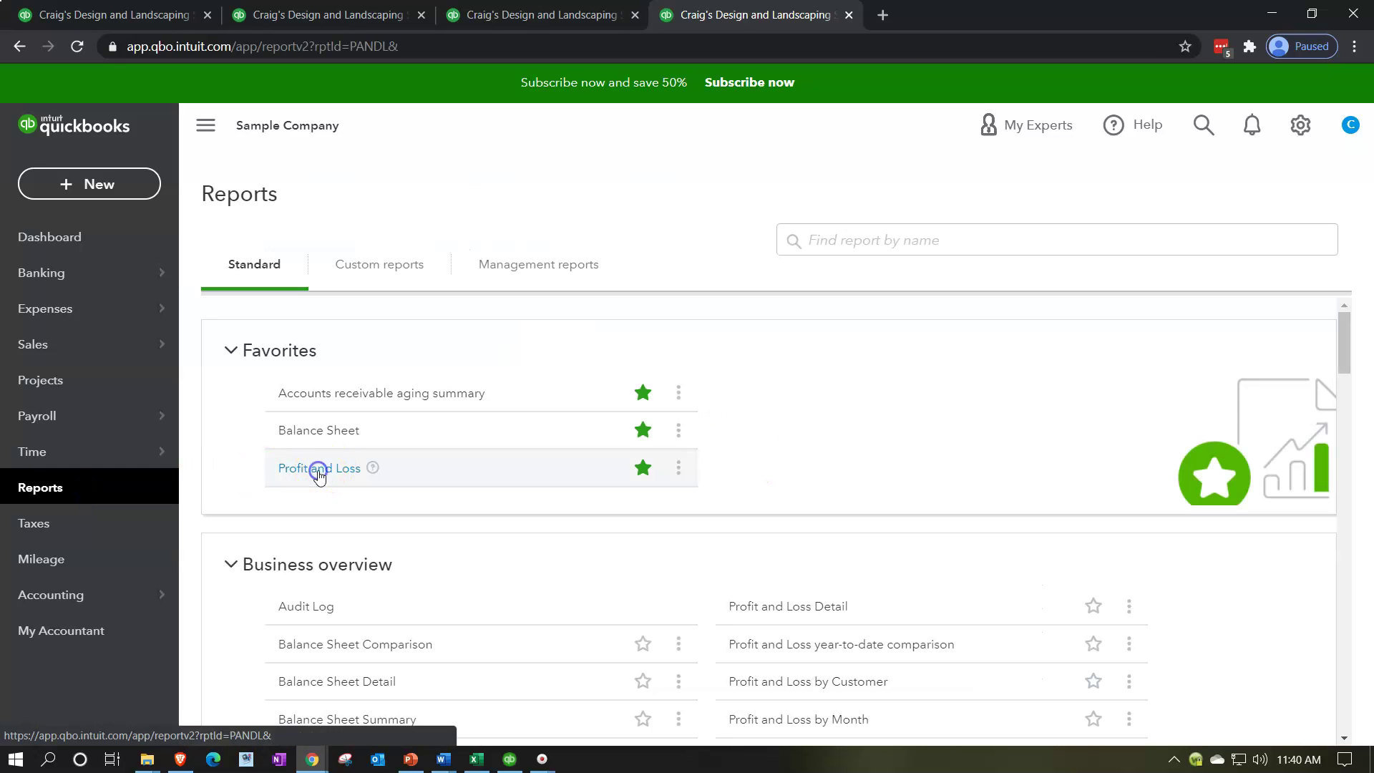
pyautogui.scroll(-1, 319, 476)
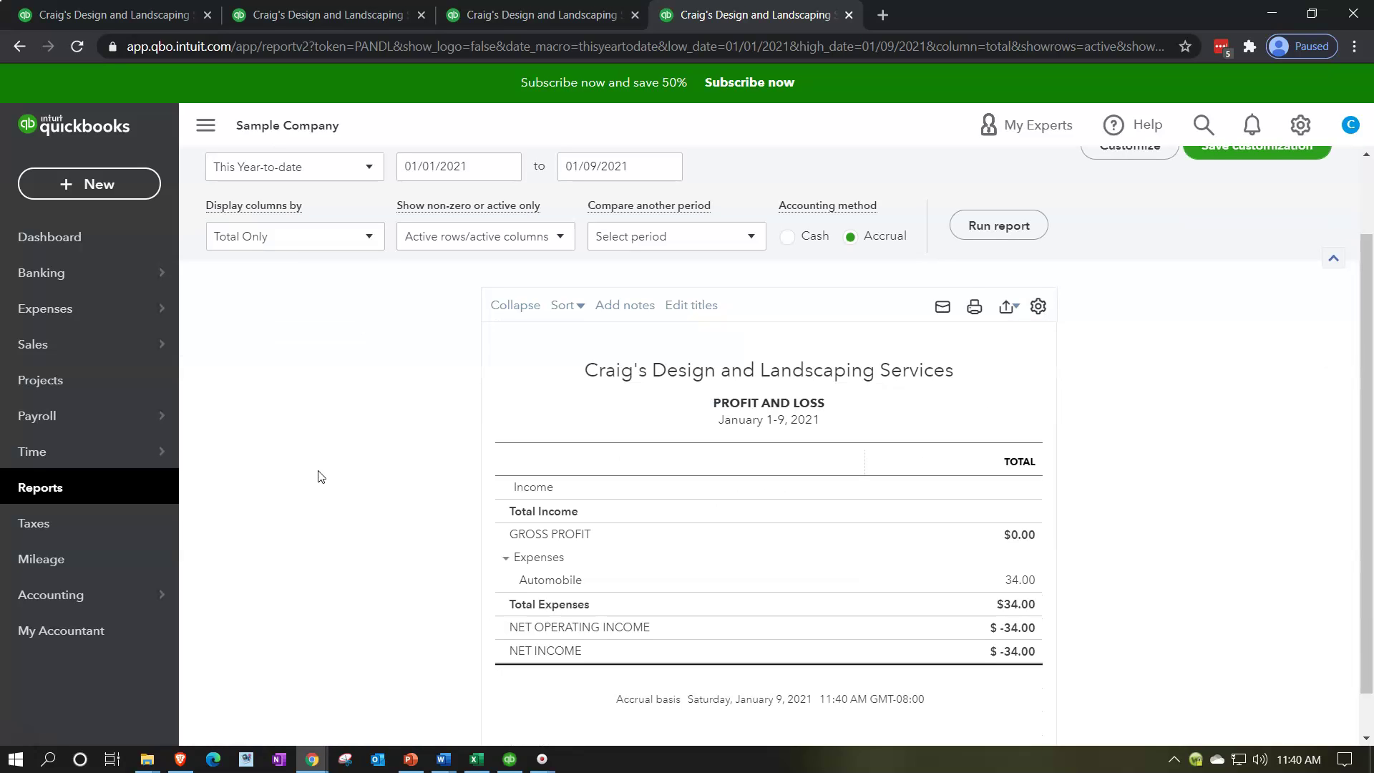
# Run the Profit and Loss report for the period 01/01/2020 to 12/31/2020.
pyautogui.scroll(1, 320, 476)
pyautogui.click(467, 255)
pyautogui.tripleClick(471, 255)
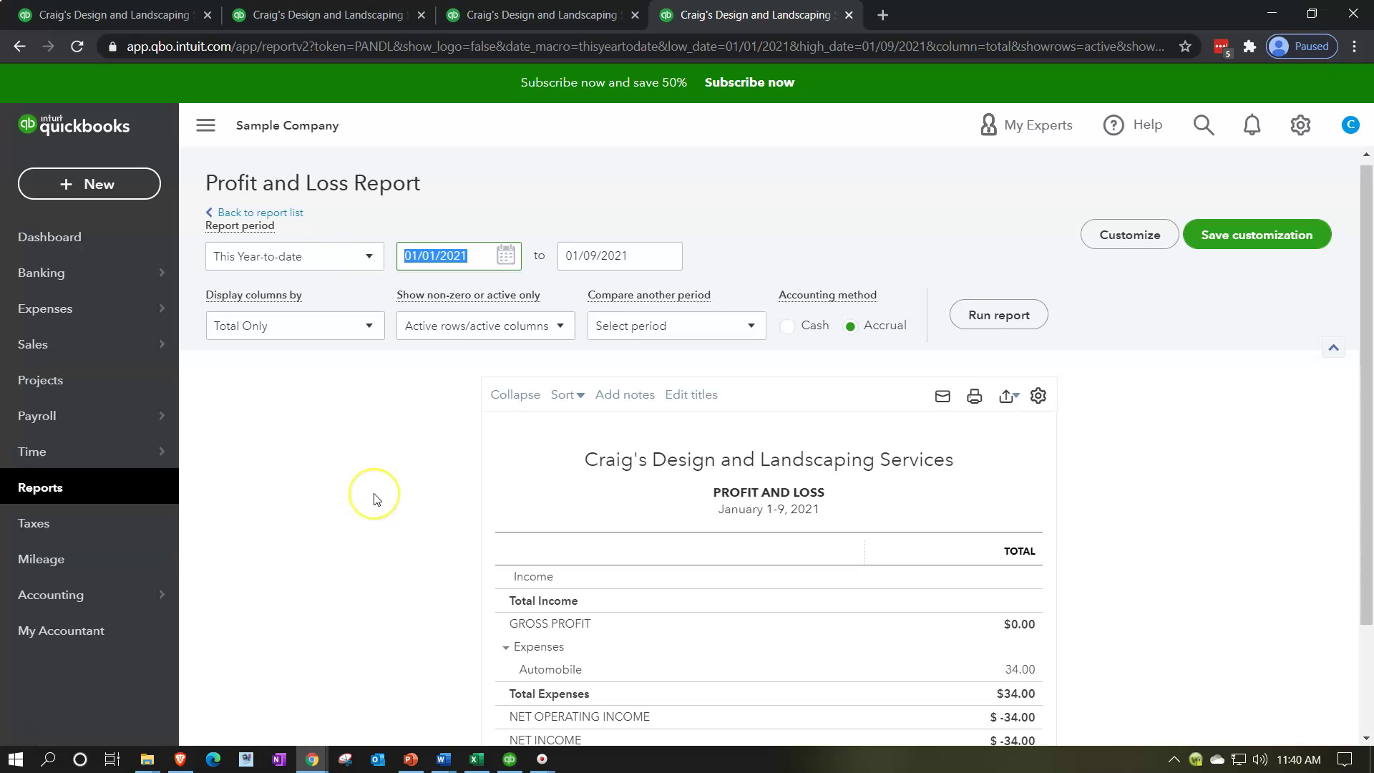
pyautogui.write('010120')
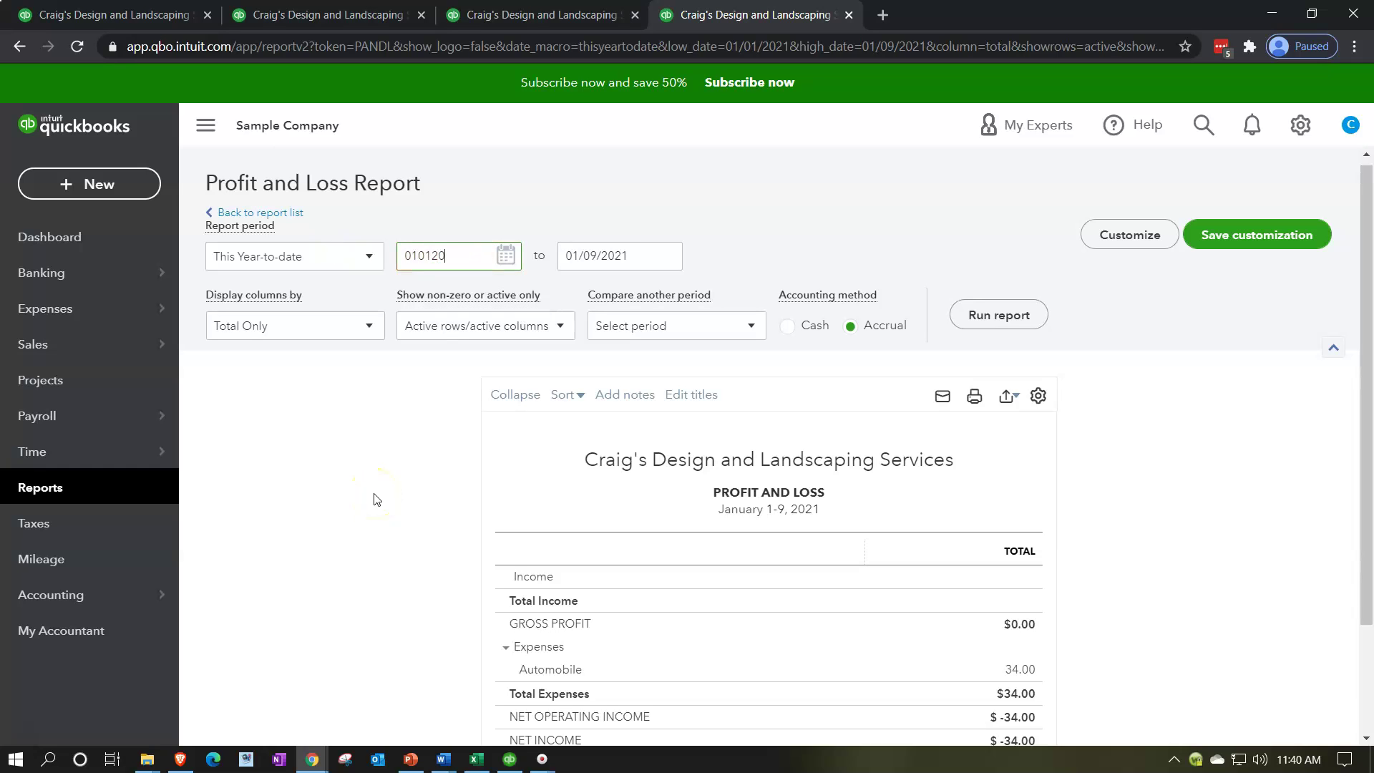
pyautogui.press('Tab')
pyautogui.write('12/31/2020')
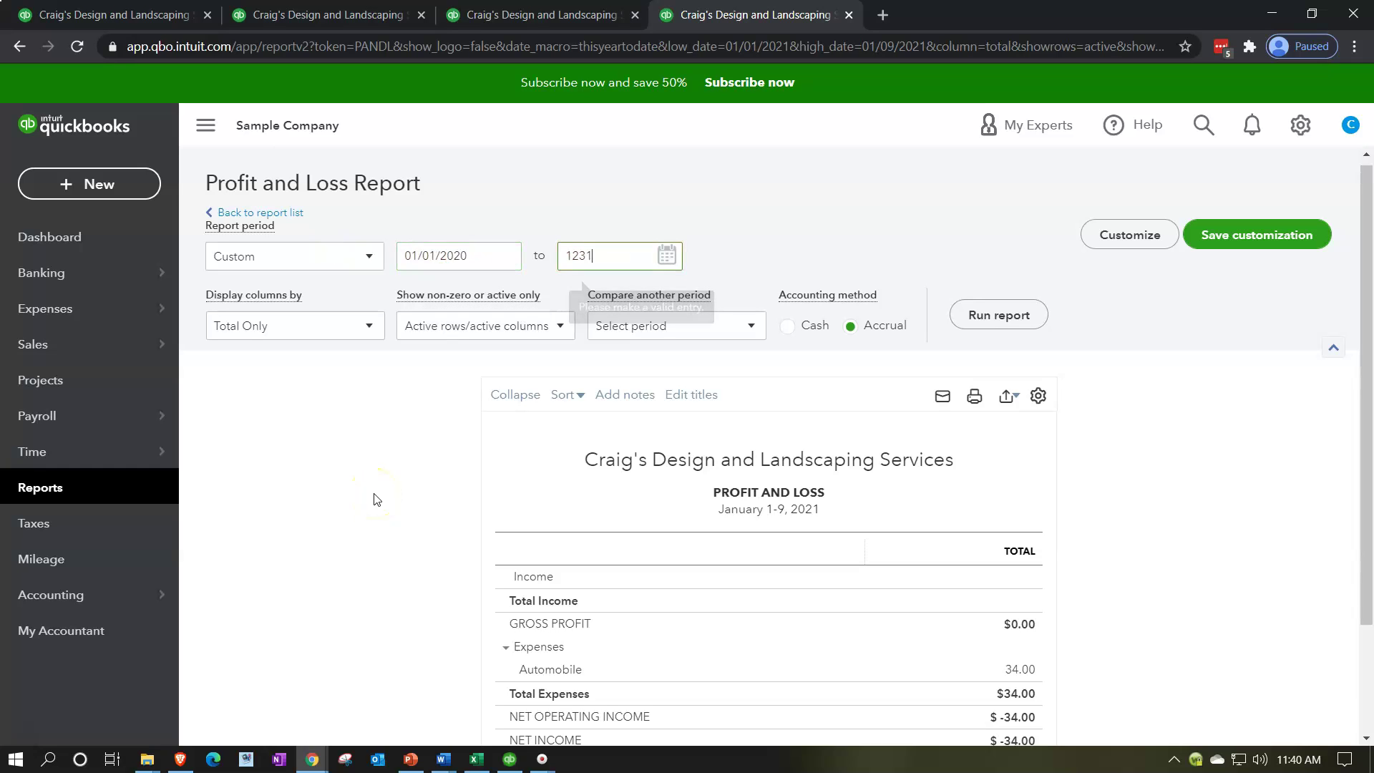
pyautogui.press('Tab')
pyautogui.click(1005, 314)
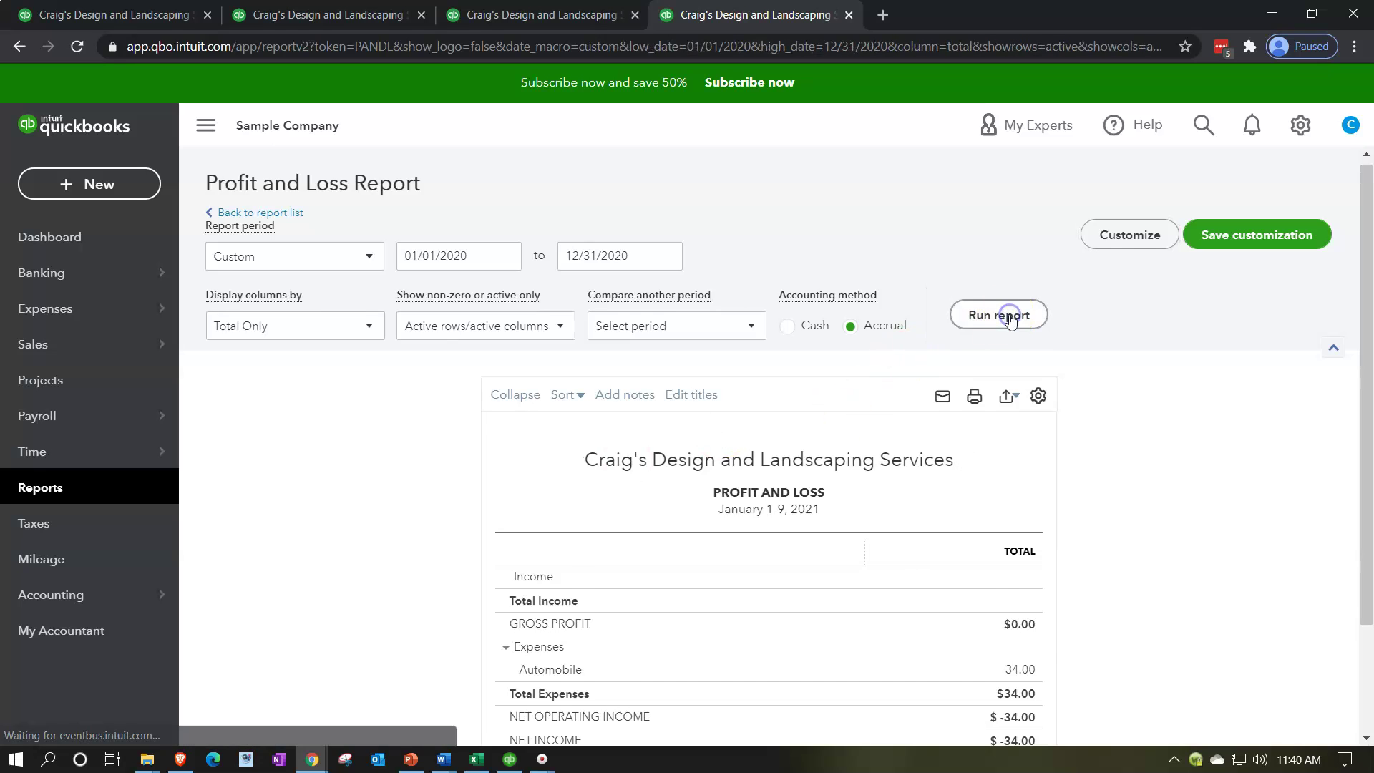
# Collapse the navigation menu beside the Profit and Loss report and enlarge the page to 125%.
pyautogui.click(203, 128)
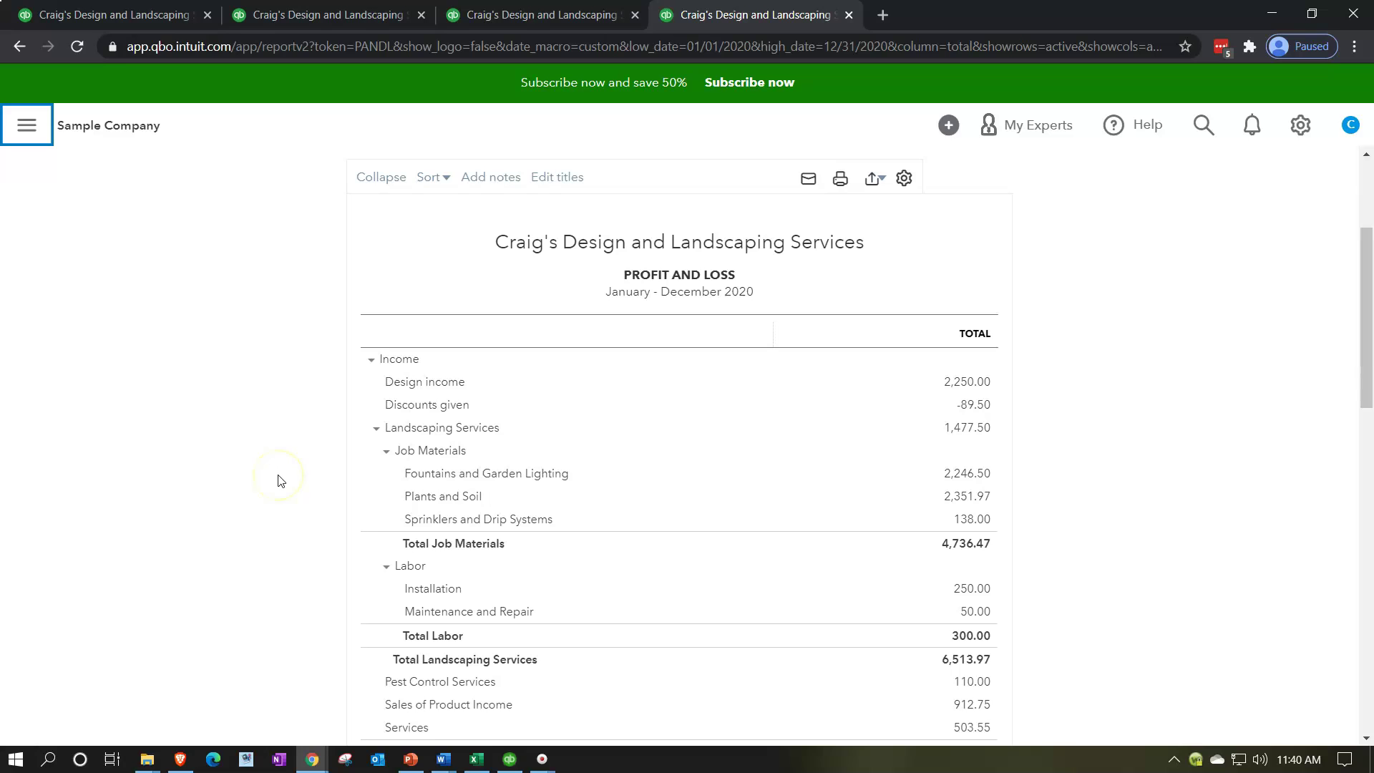
pyautogui.hotkey('ctrl', '+')
pyautogui.hotkey('ctrl', '+')
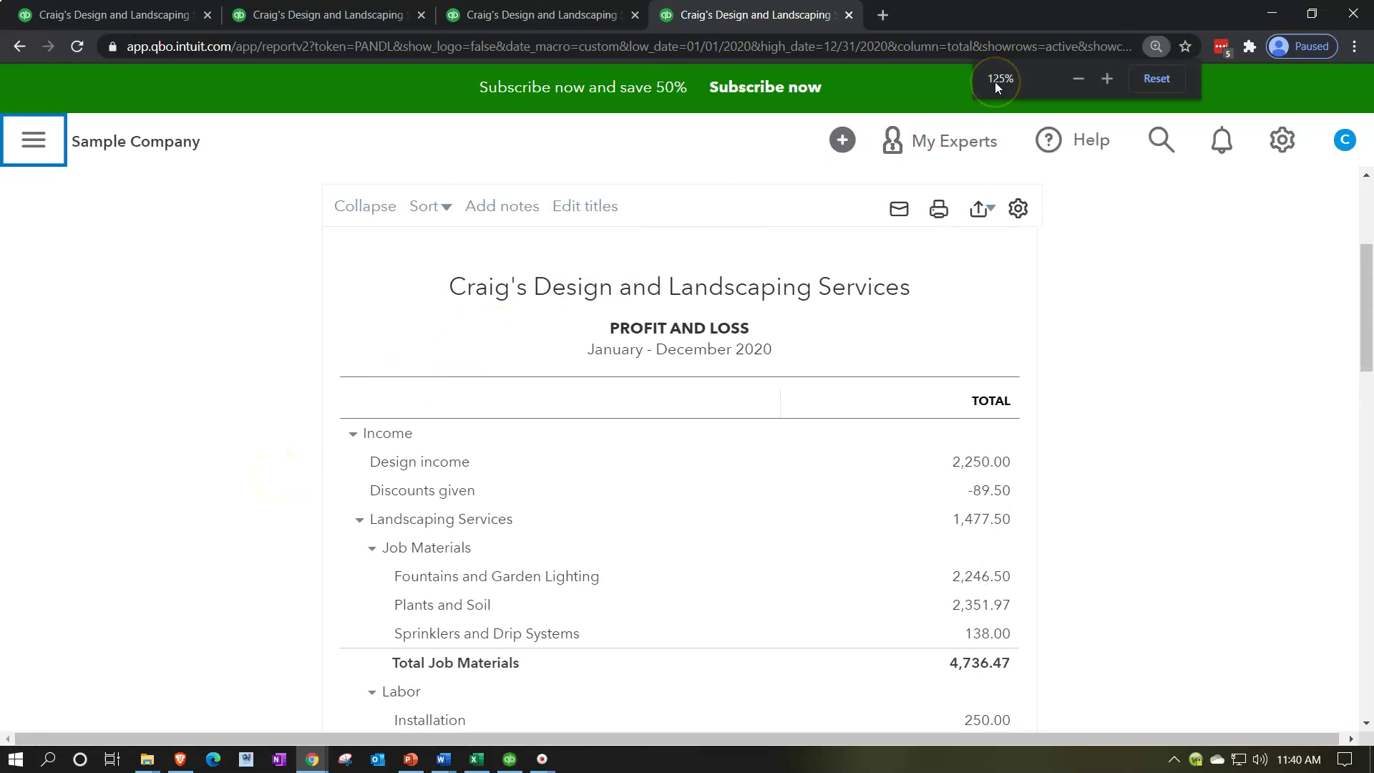
# Open the favorite Balance Sheet report in the third browser tab and collapse its navigation menu.
pyautogui.click(553, 20)
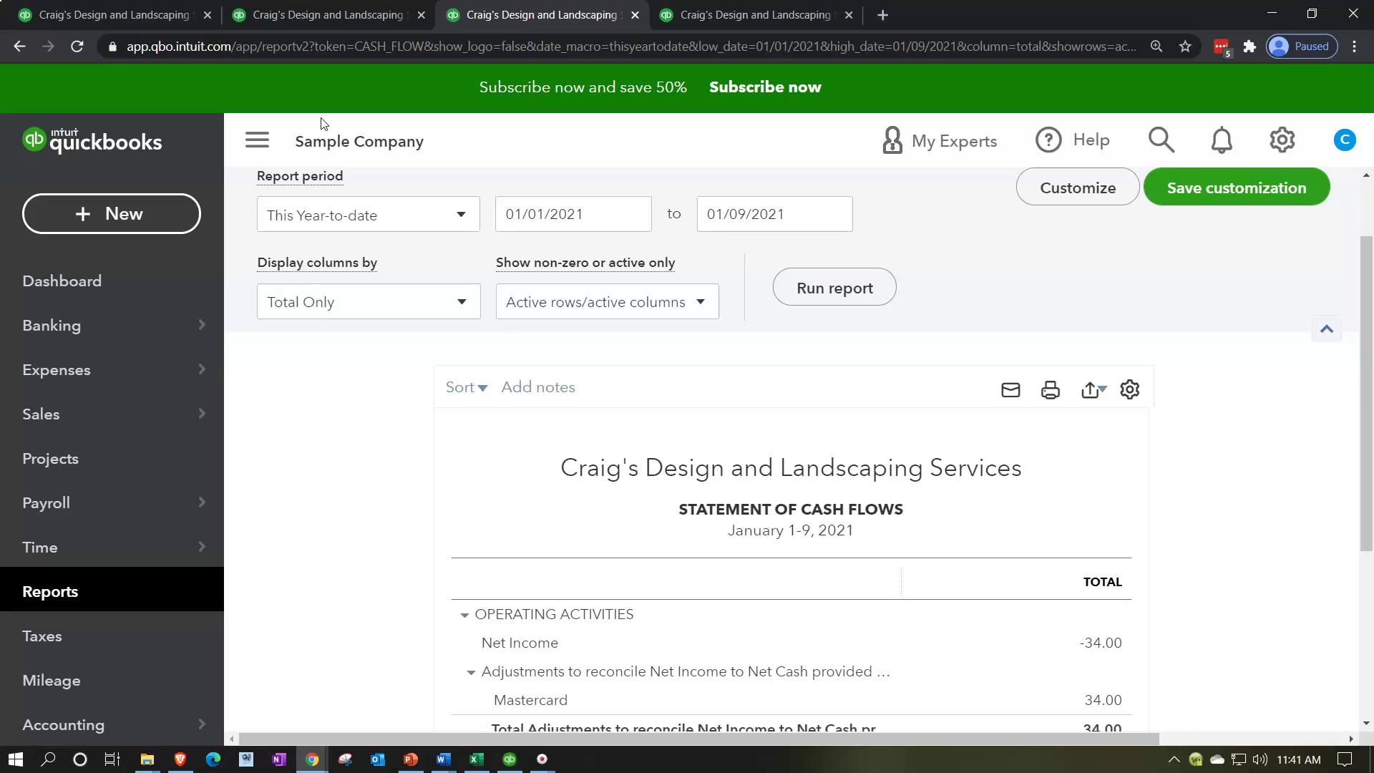
pyautogui.click(112, 598)
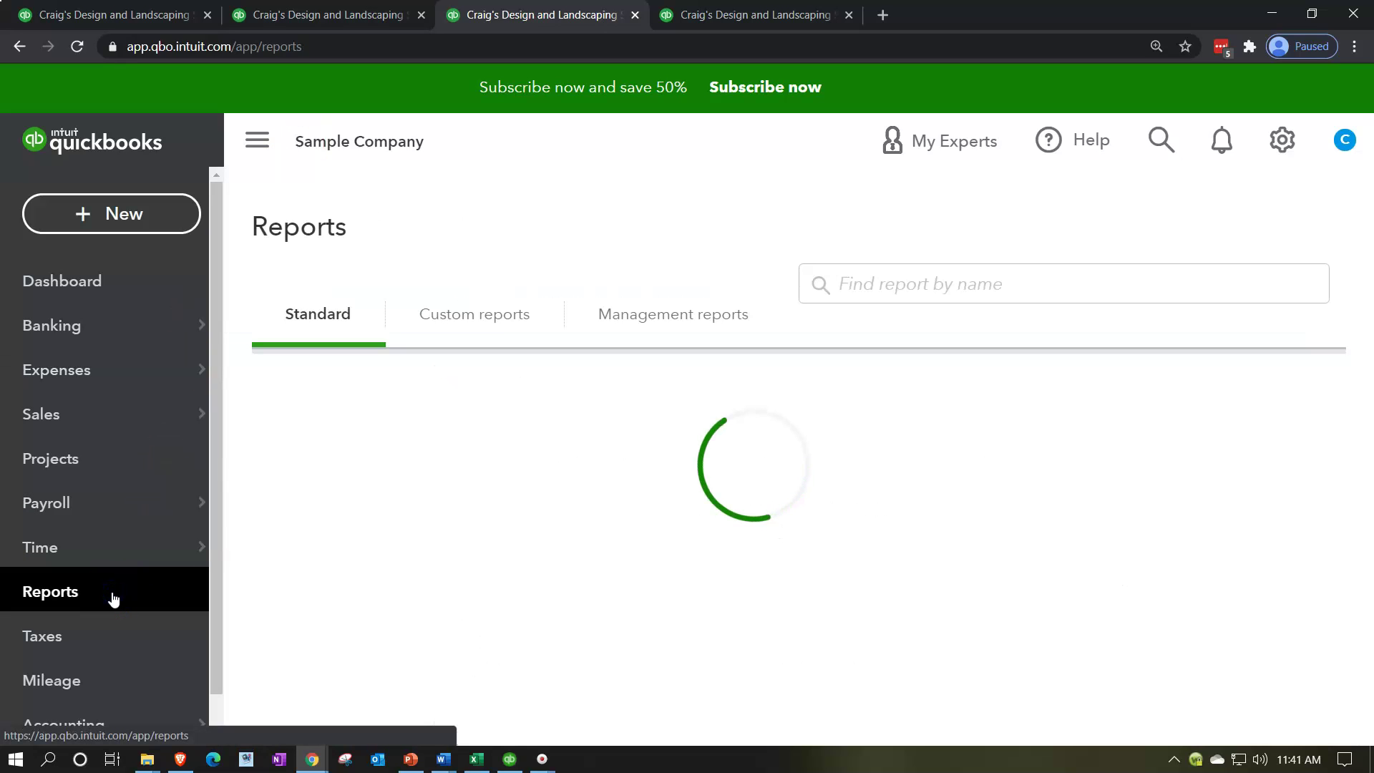
pyautogui.click(369, 533)
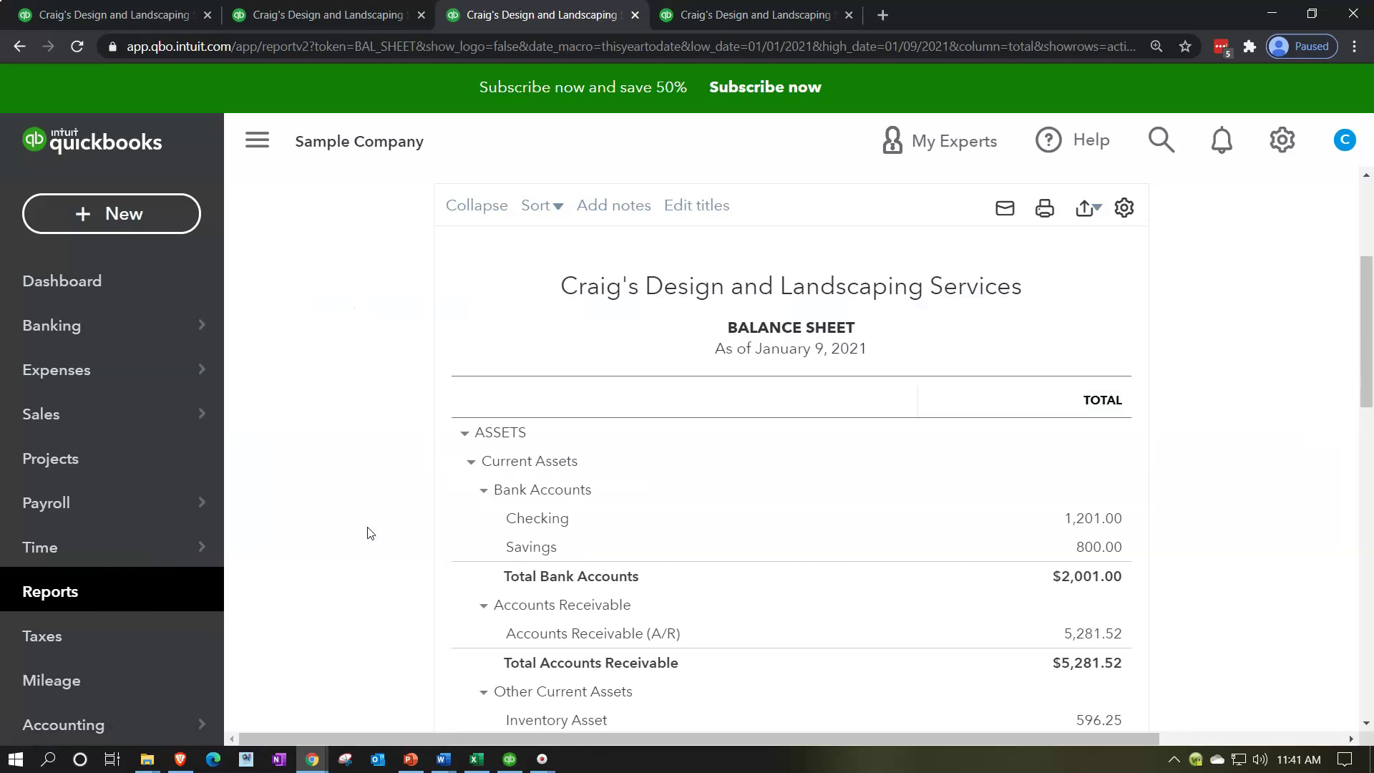
pyautogui.click(257, 139)
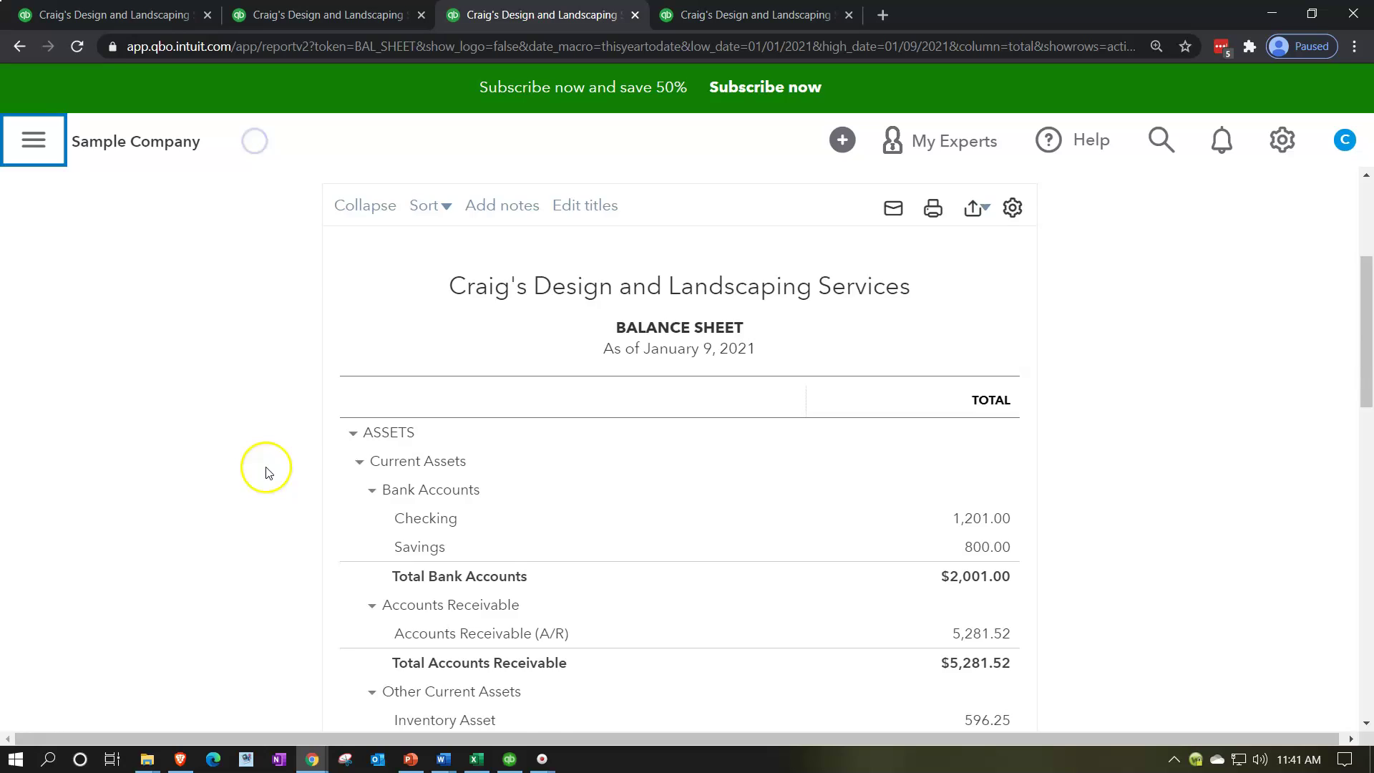
# Run the Balance Sheet report for the period 01/01/2020 to 12/31/2020.
pyautogui.scroll(3, 273, 474)
pyautogui.moveTo(380, 299); pyautogui.dragTo(211, 298)
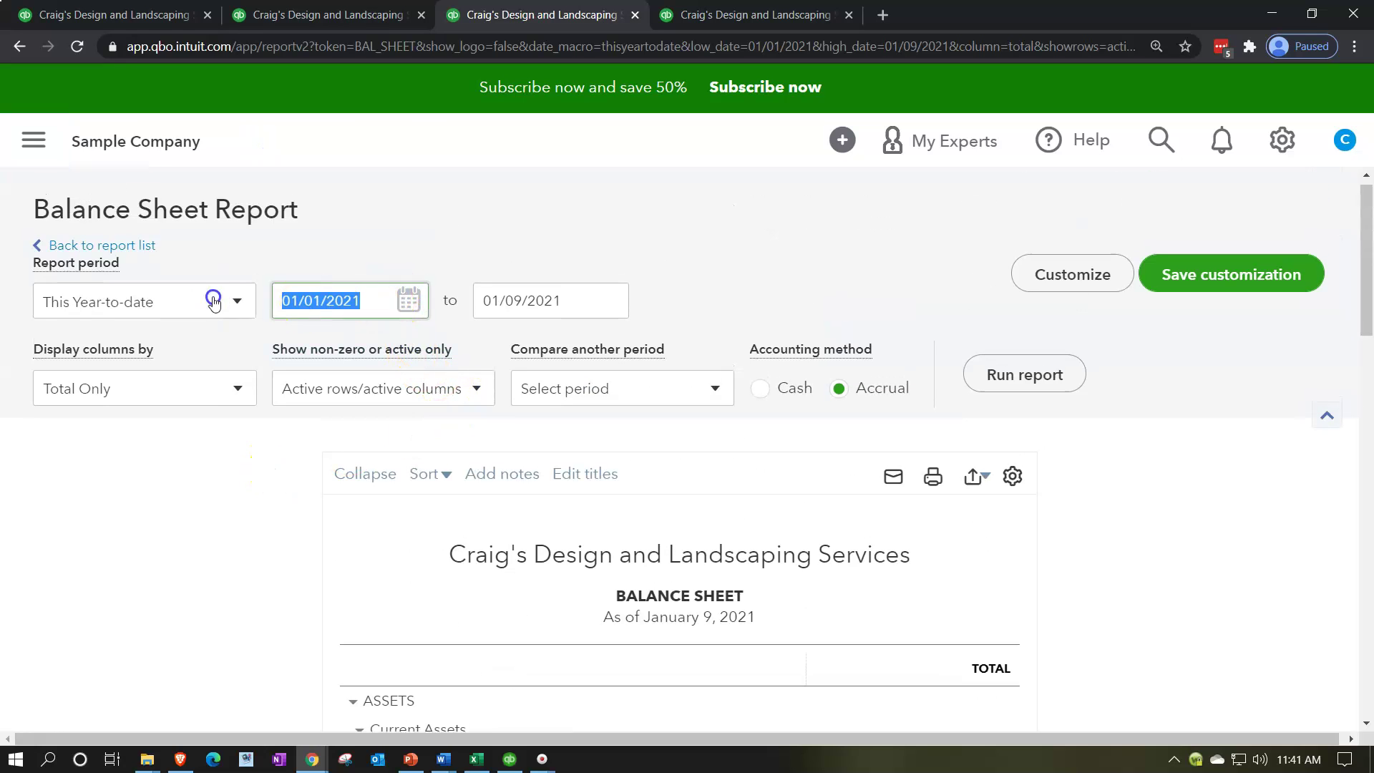
pyautogui.write('0')
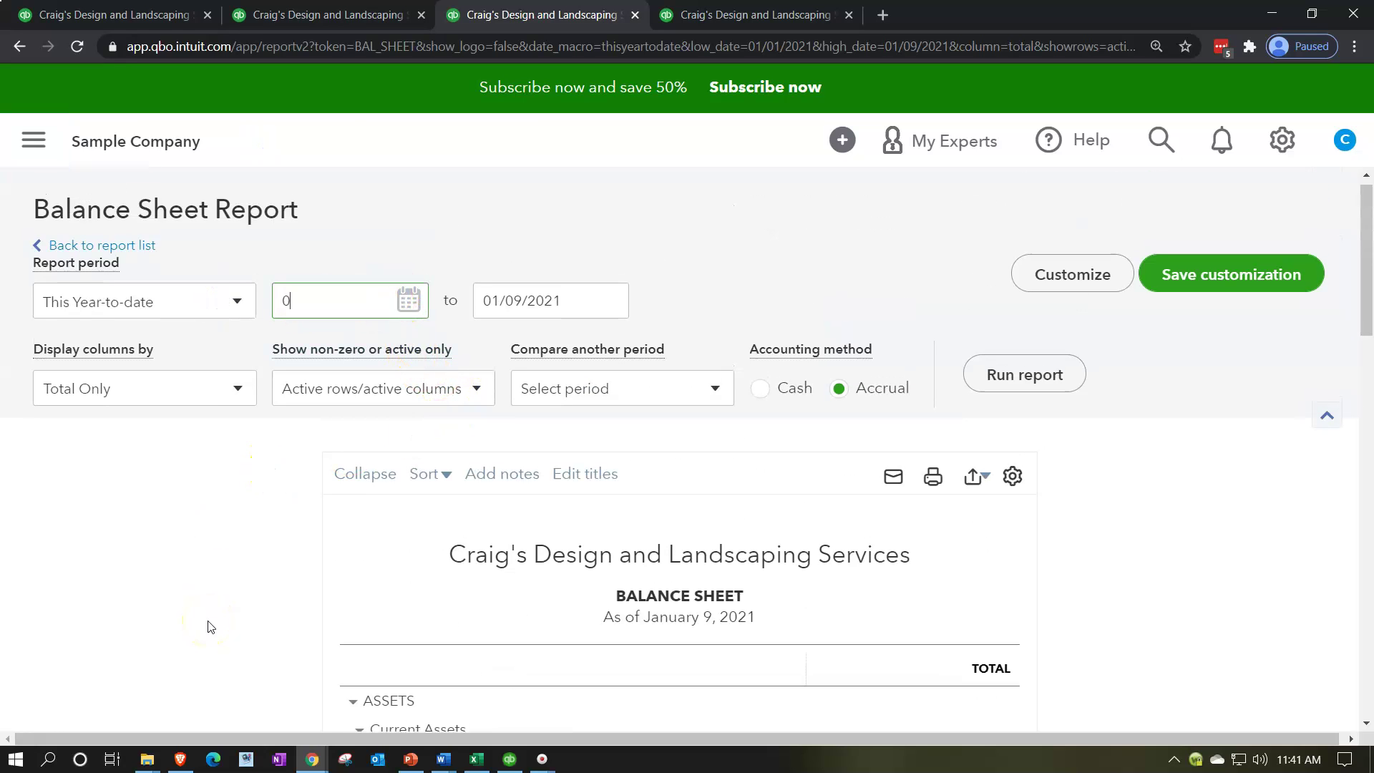
pyautogui.write('1/01/2020')
pyautogui.press('Tab')
pyautogui.write('12/31/2')
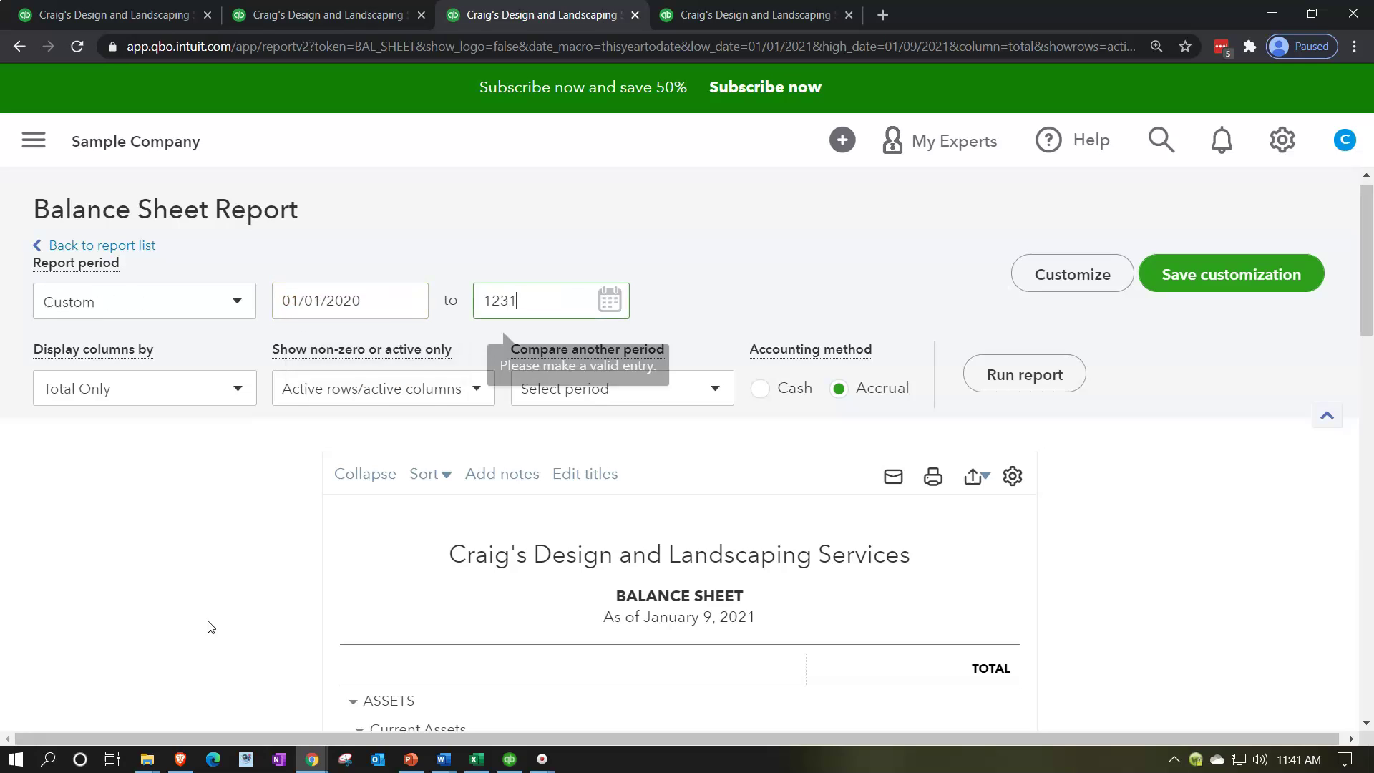
pyautogui.write('020')
pyautogui.press('Tab')
pyautogui.click(1016, 379)
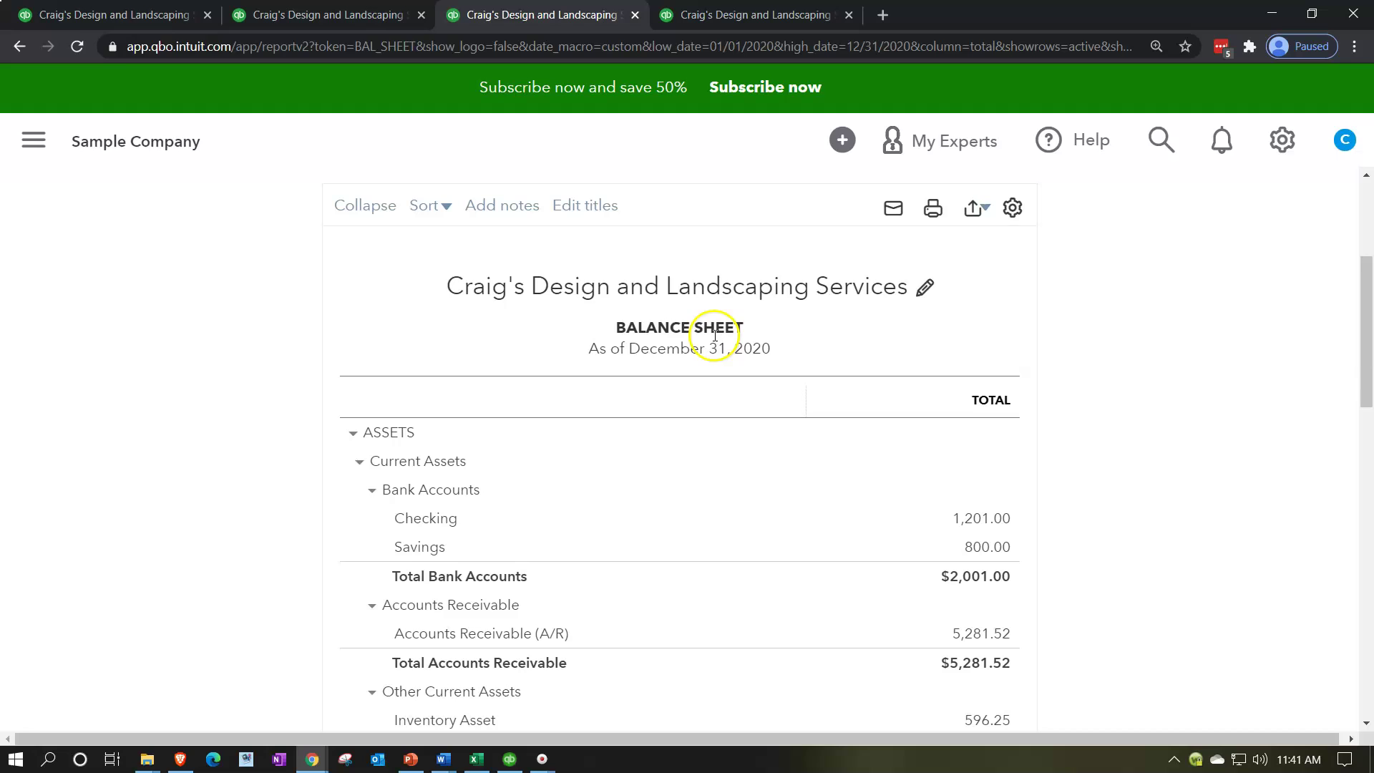
# Switch to the Statement of Cash Flows report and collapse its navigation menu.
pyautogui.click(357, 15)
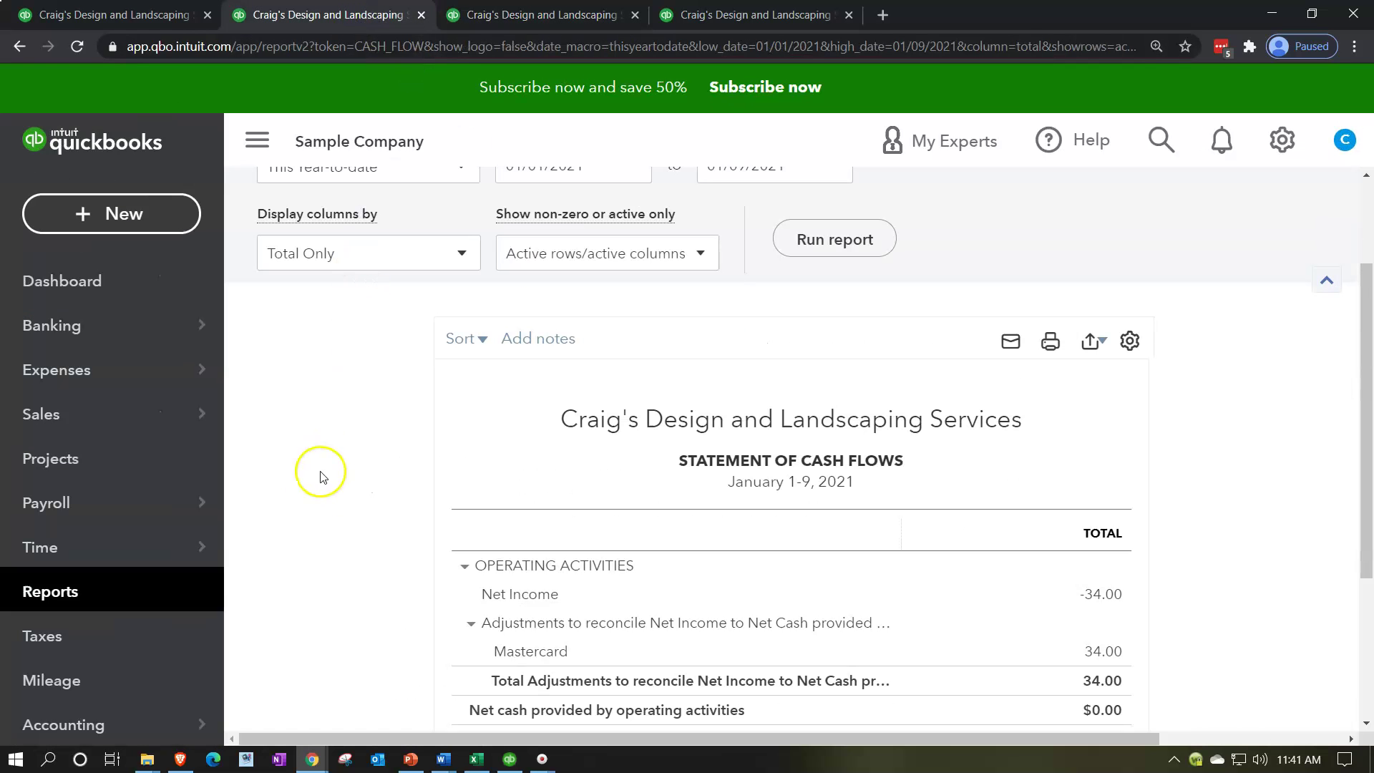
pyautogui.click(258, 140)
pyautogui.scroll(1, 362, 282)
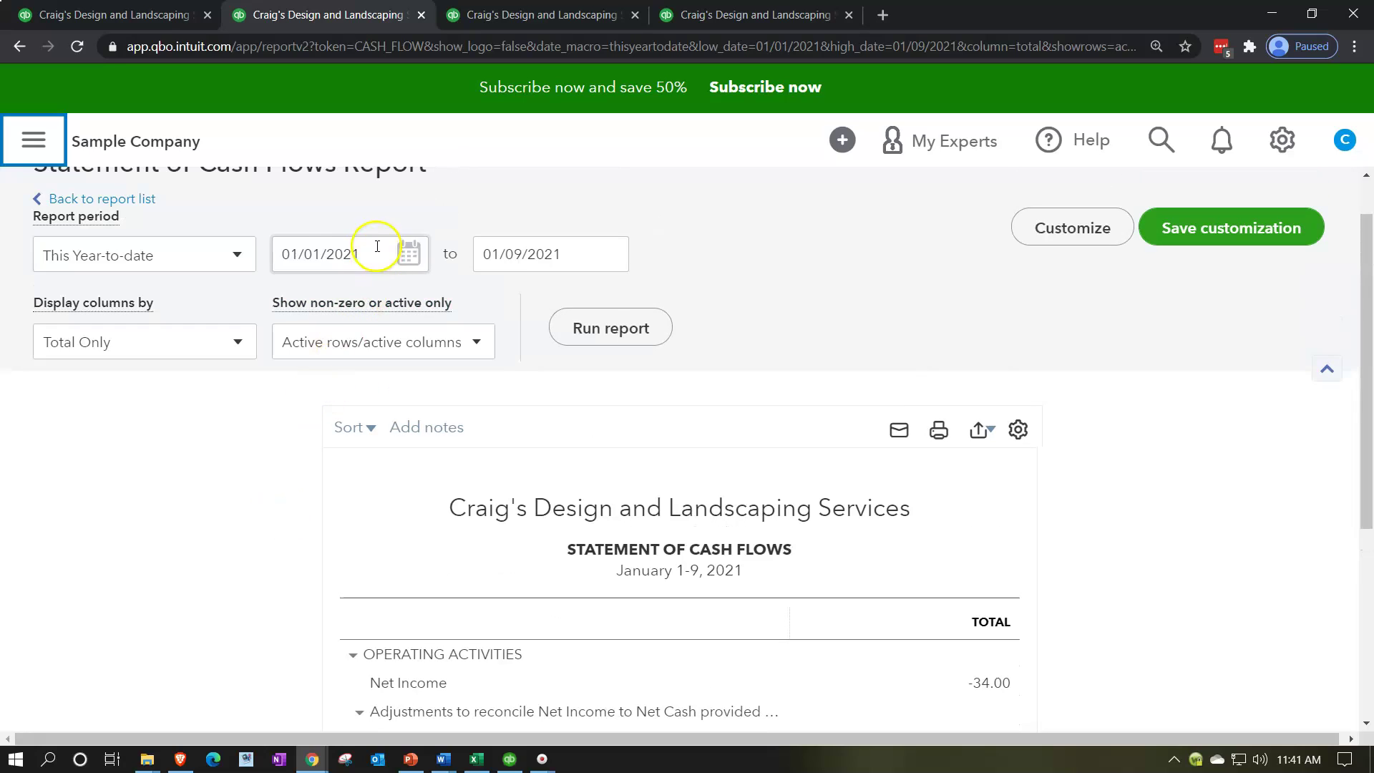
# Run the Statement of Cash Flows report for the period 01/01/2020 to 12/31/2020.
pyautogui.moveTo(378, 251); pyautogui.dragTo(250, 243)
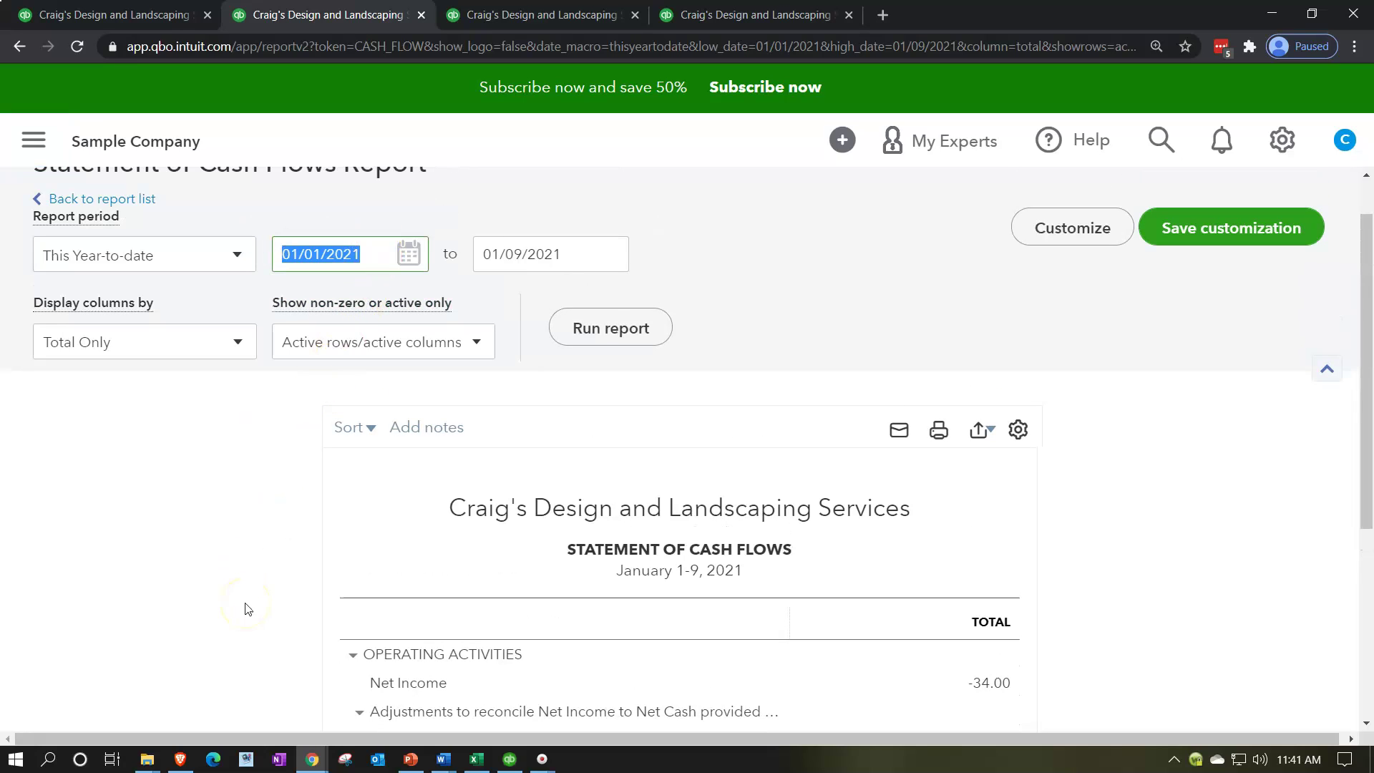
pyautogui.write('01/01/2020')
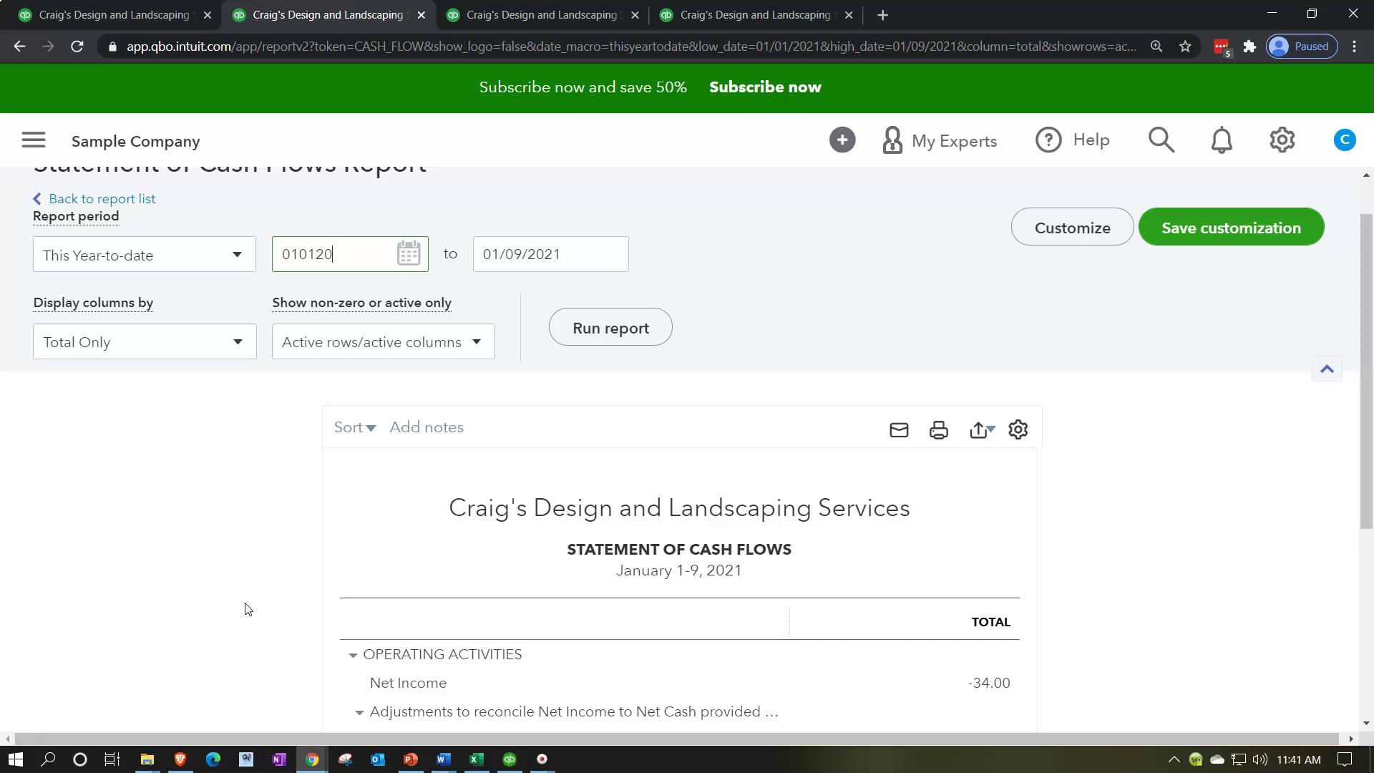
pyautogui.press('Tab')
pyautogui.write('12312020')
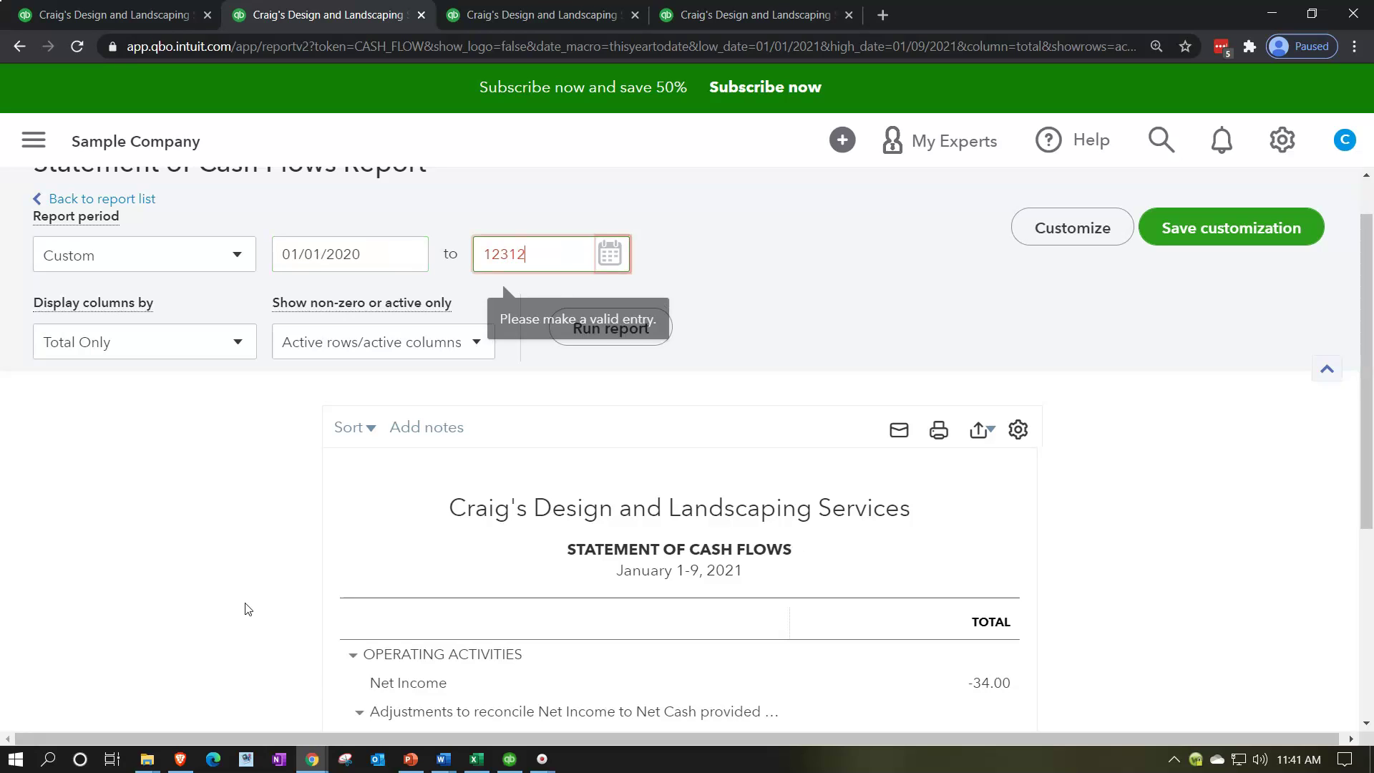
pyautogui.press('Tab')
pyautogui.click(637, 326)
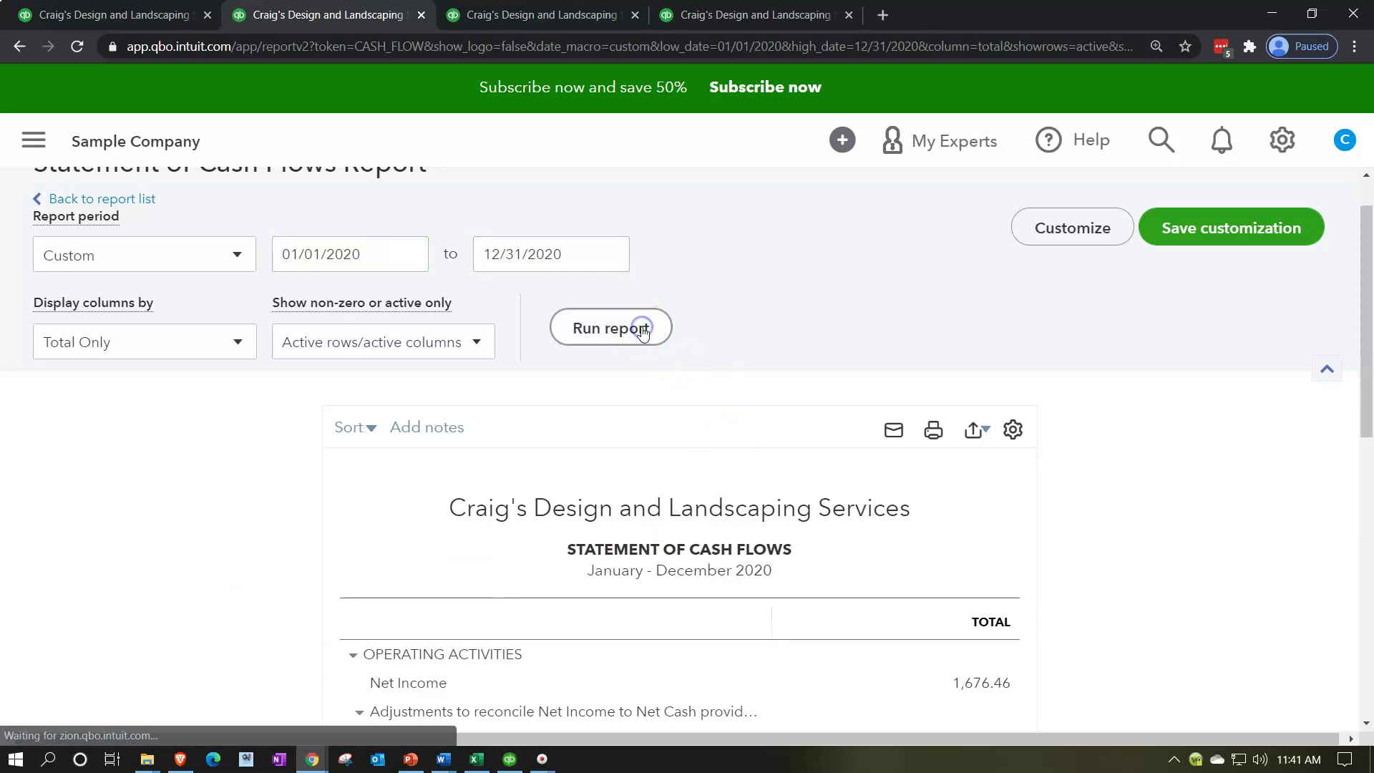
# Review the Statement of Cash Flows from operating activities down to cash at end of period.
pyautogui.scroll(-3, 529, 393)
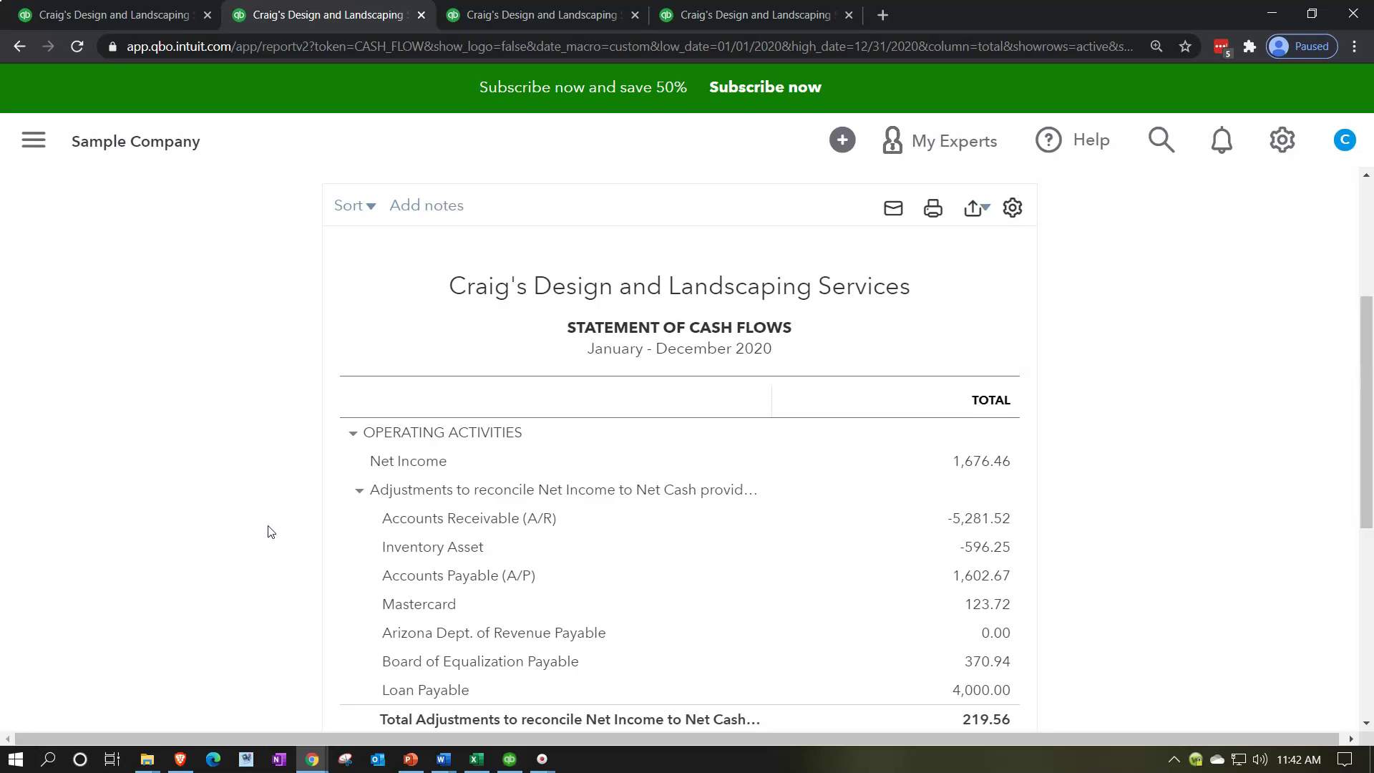
pyautogui.click(200, 531)
pyautogui.scroll(-4, 200, 536)
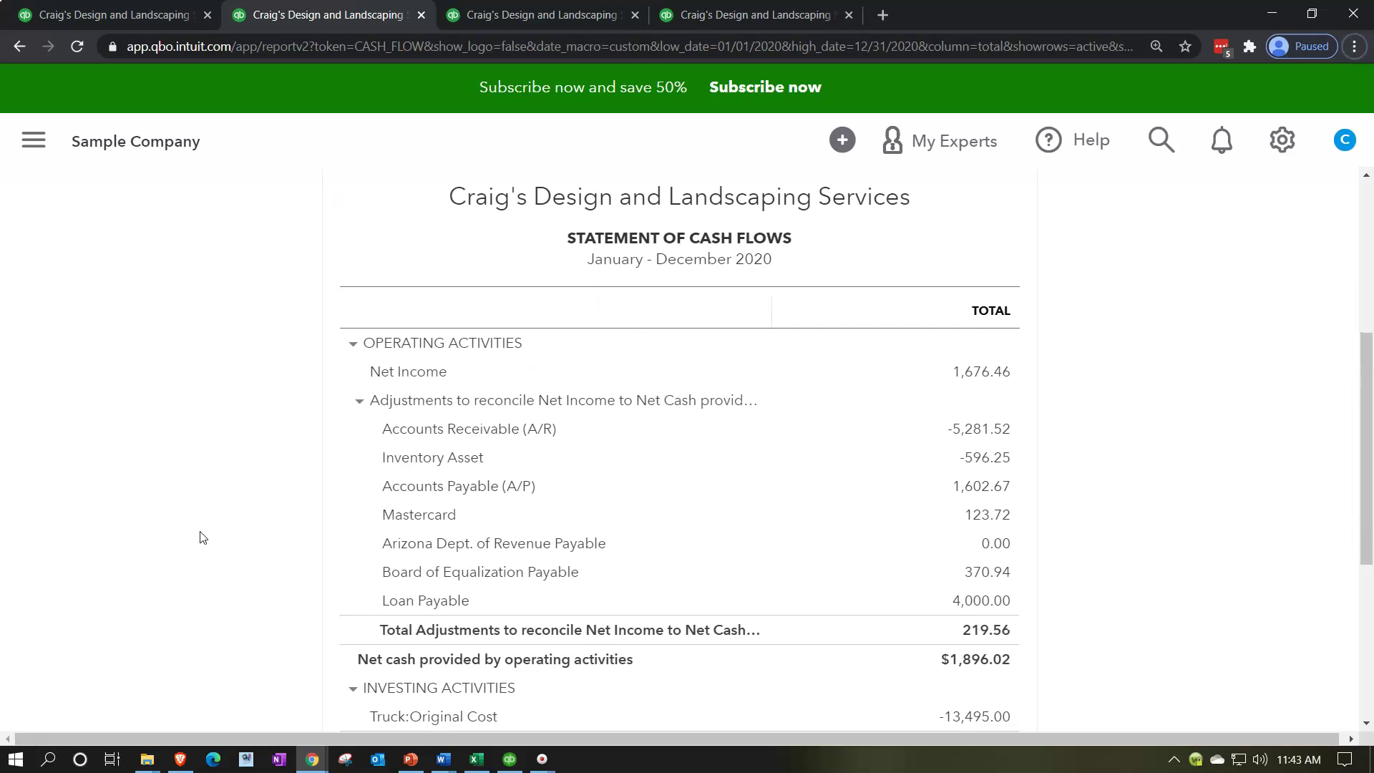
pyautogui.click(238, 543)
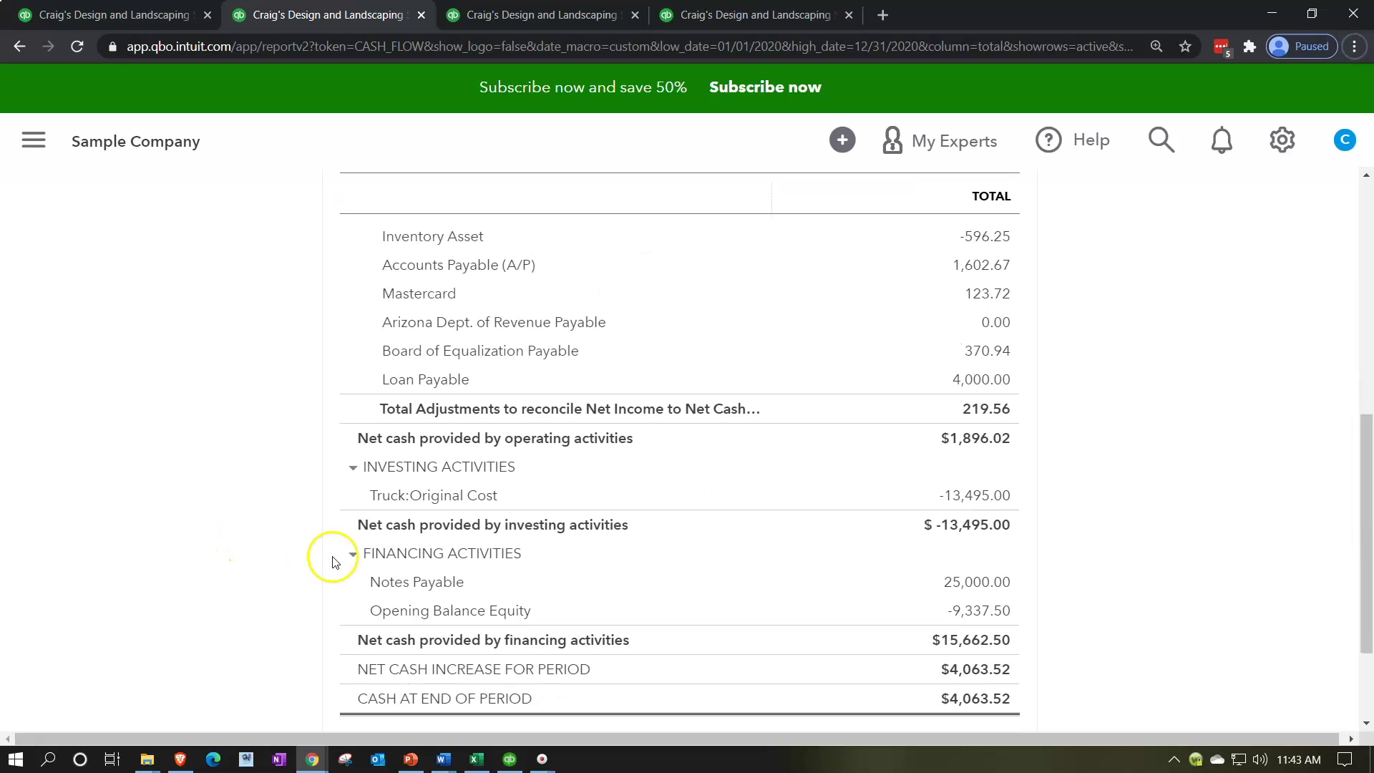
pyautogui.scroll(1, 282, 361)
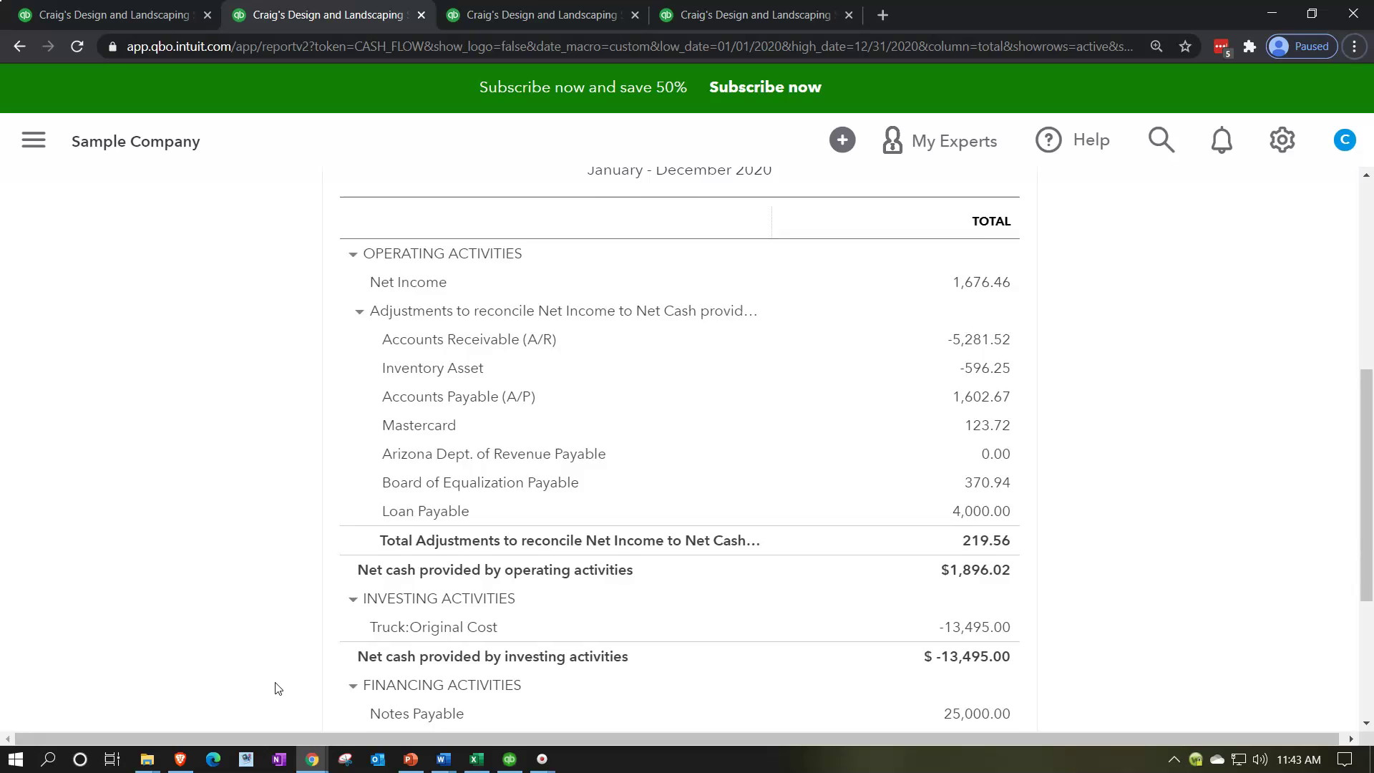
pyautogui.scroll(1, 292, 582)
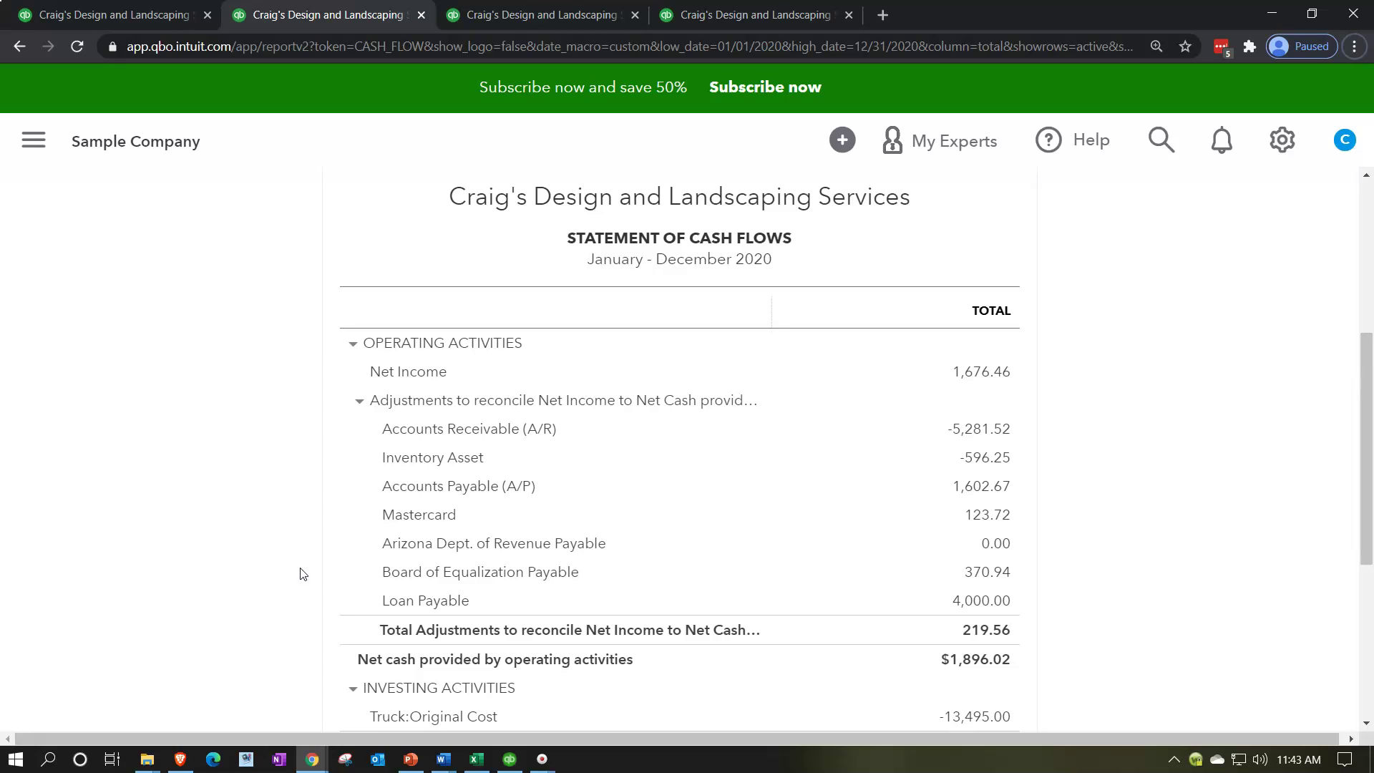
# View the Balance Sheet report, followed by the income section of the Profit and Loss report.
pyautogui.click(585, 19)
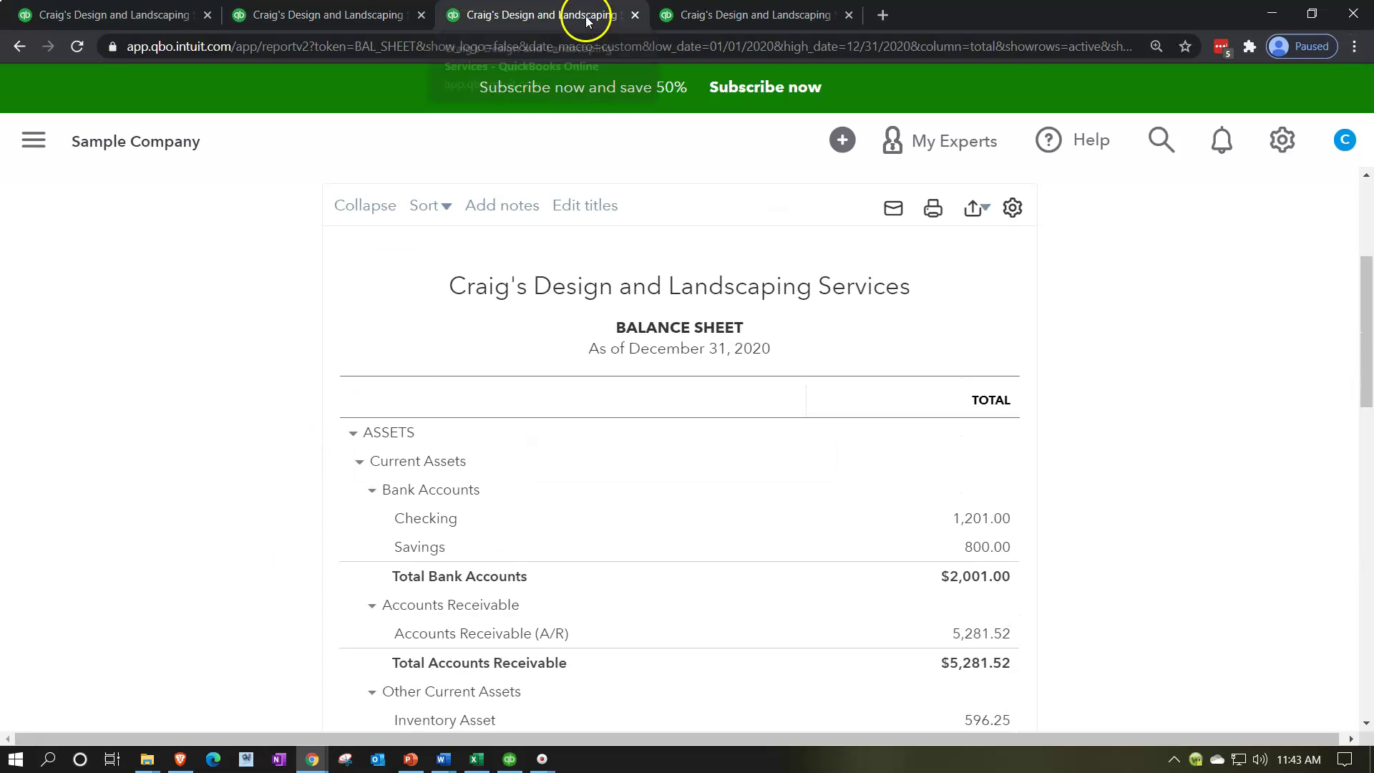
pyautogui.click(731, 17)
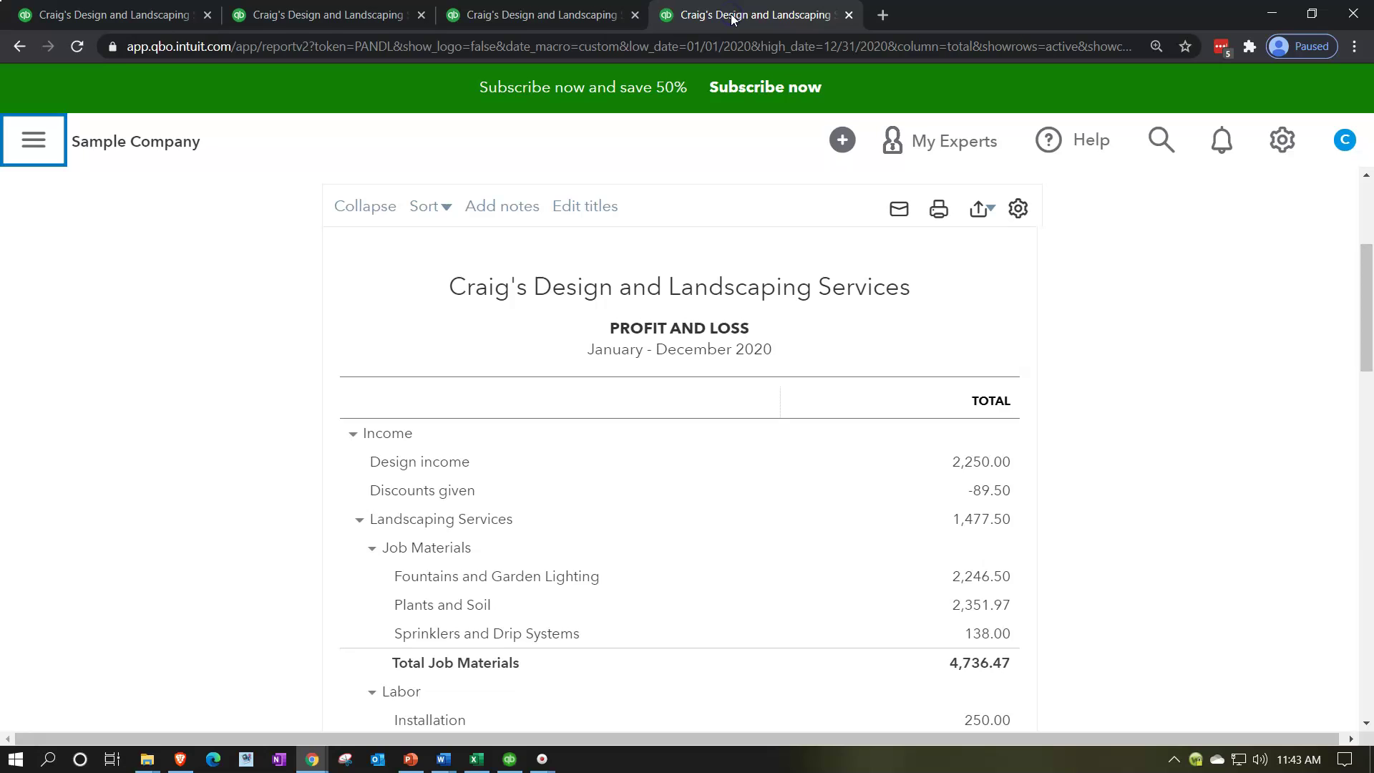
pyautogui.scroll(-1, 660, 521)
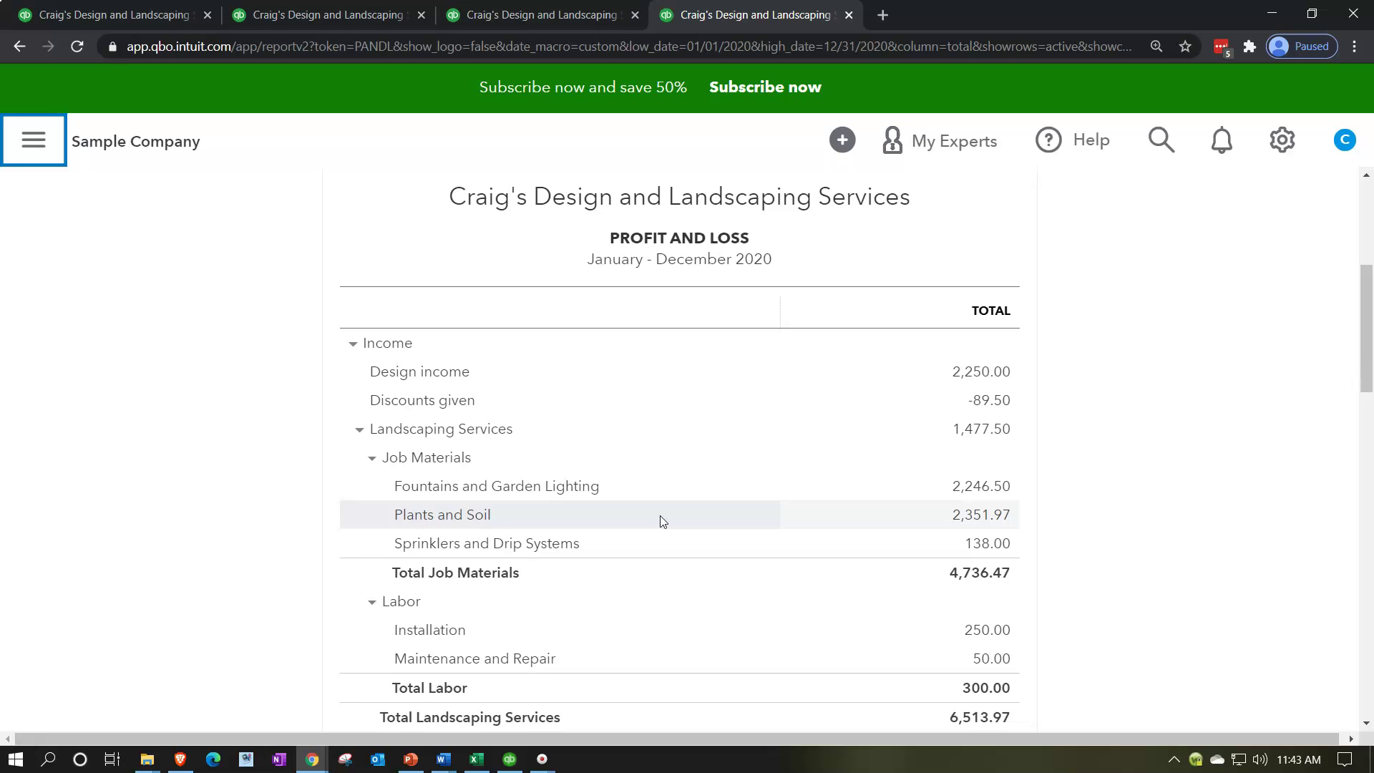
# Return to the Statement of Cash Flows and examine its operating, investing and financing activities sections.
pyautogui.click(337, 21)
pyautogui.click(289, 403)
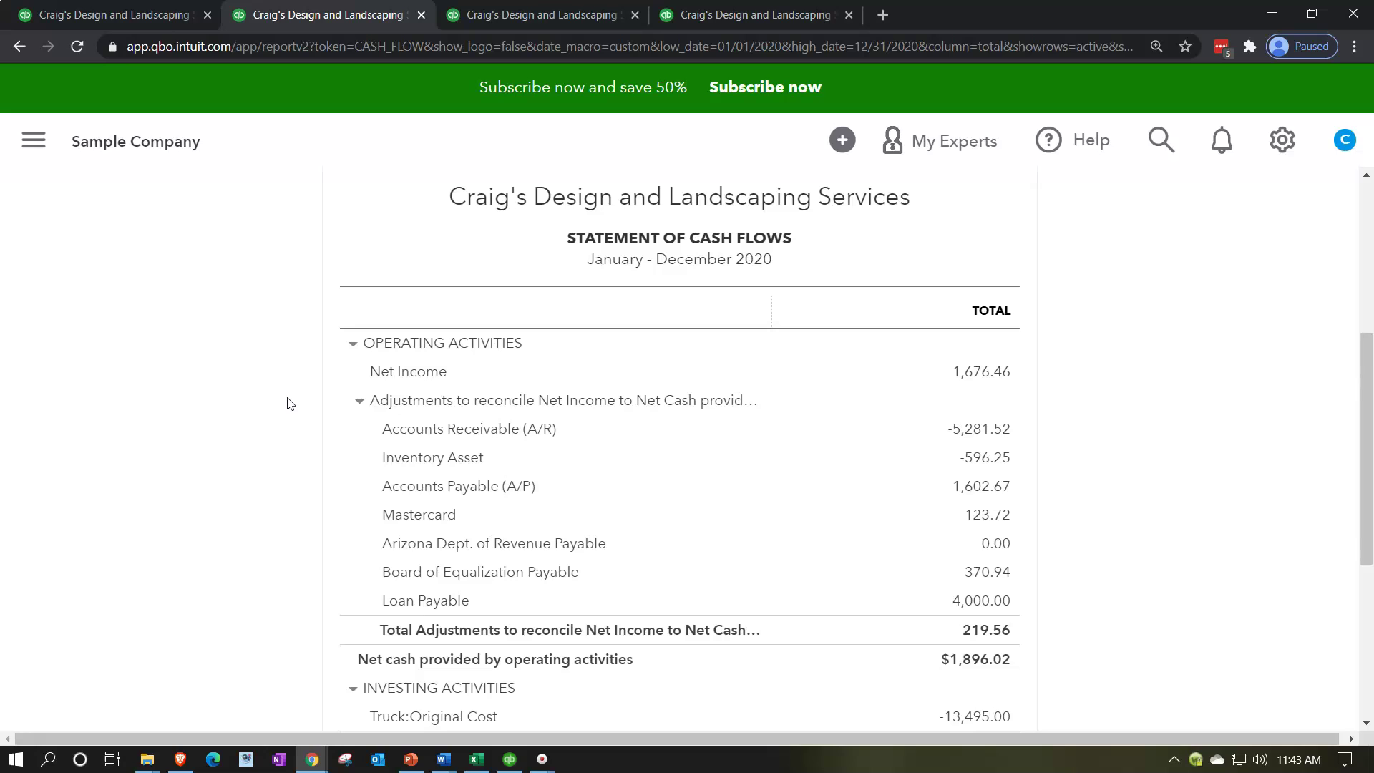
pyautogui.click(291, 404)
pyautogui.scroll(-3, 291, 405)
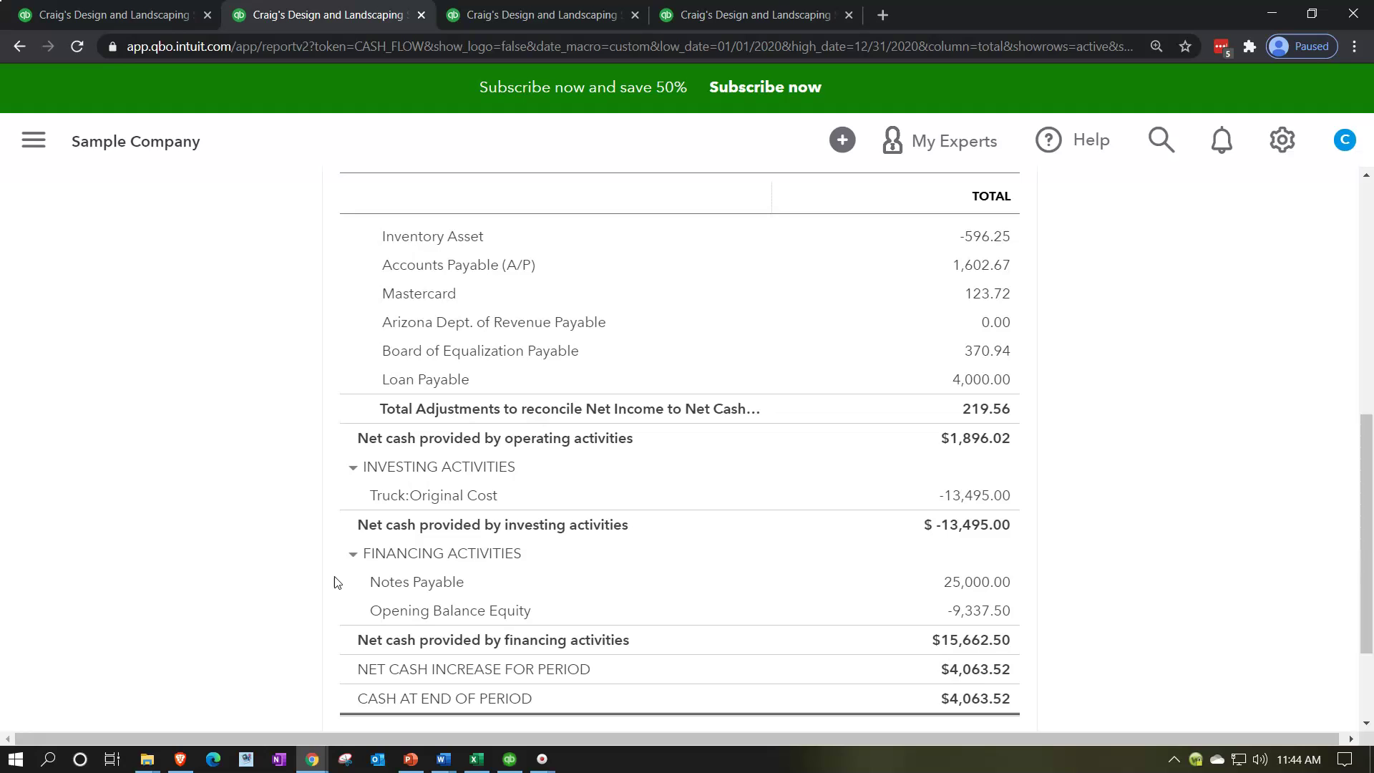
pyautogui.scroll(3, 334, 582)
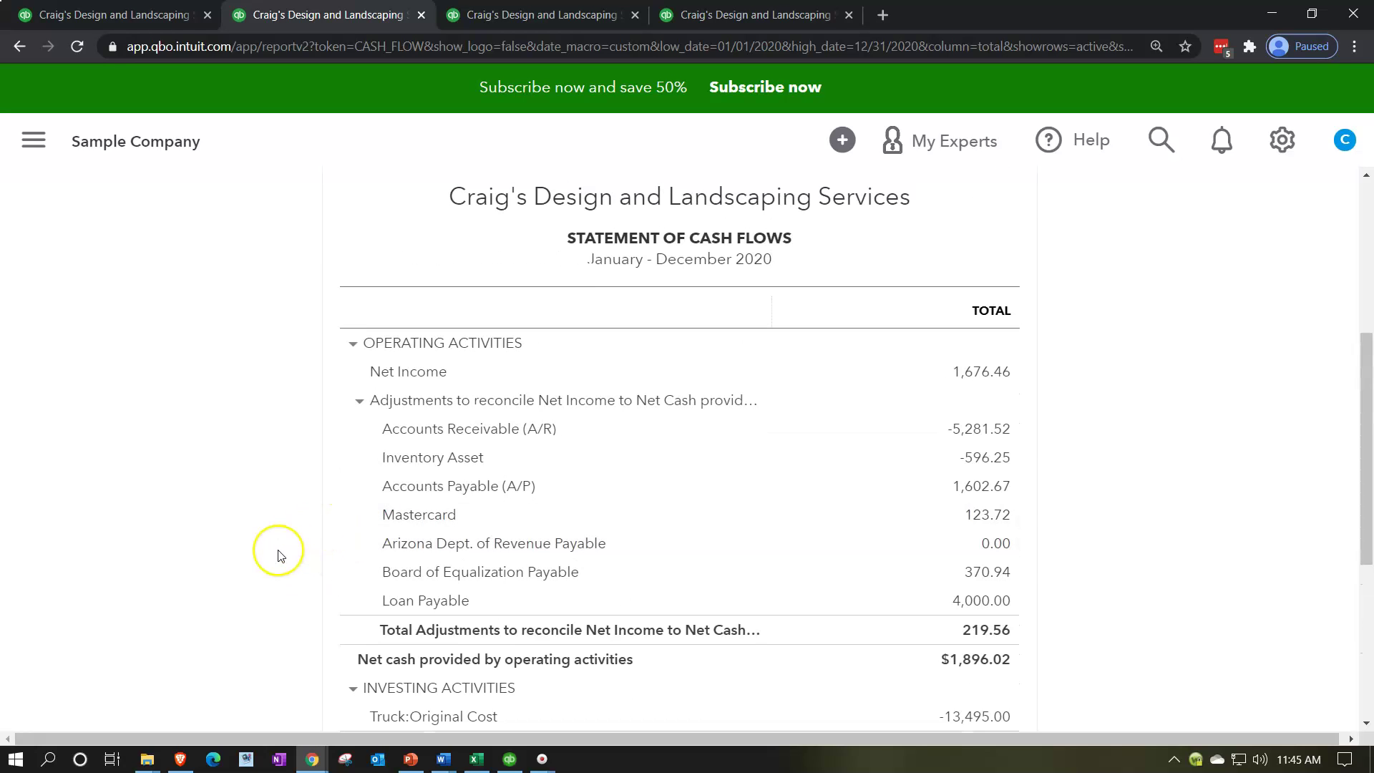
pyautogui.scroll(-4, 280, 556)
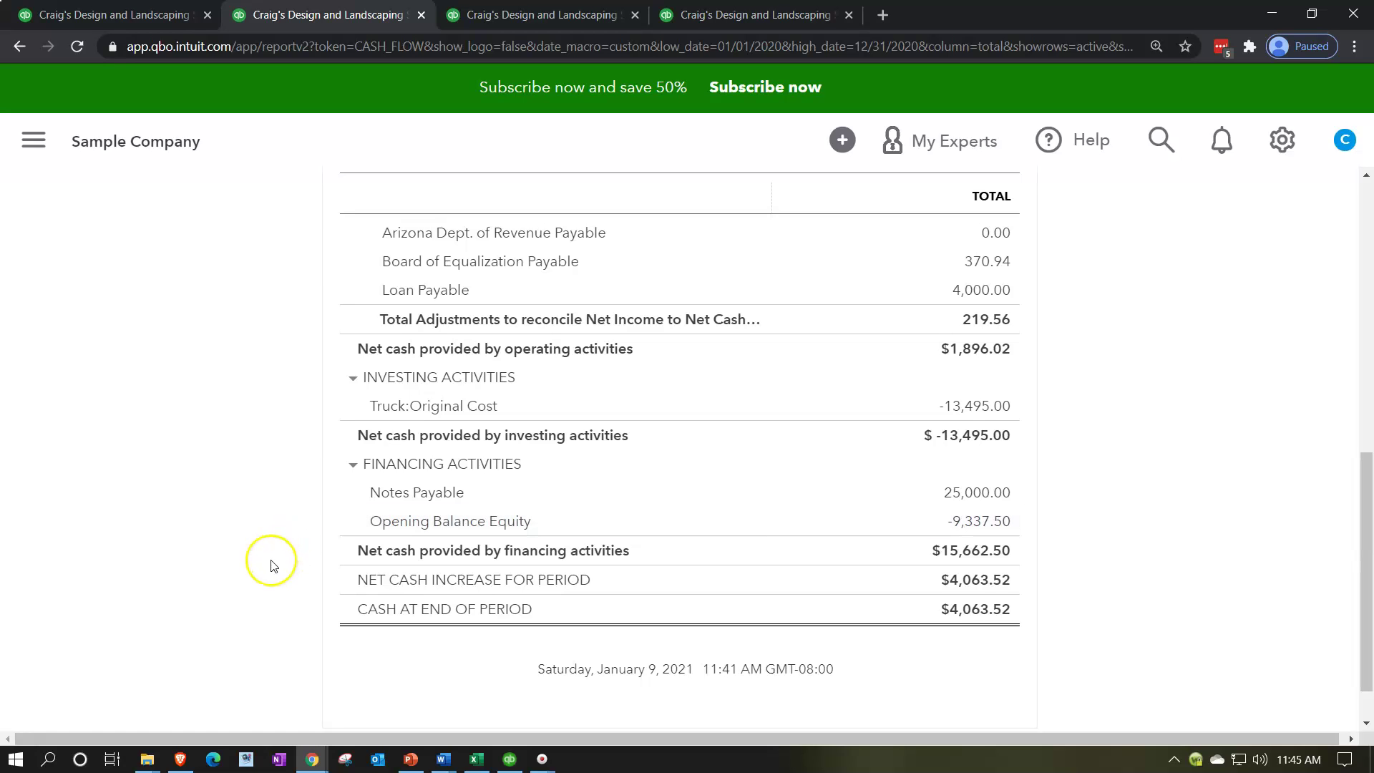
pyautogui.scroll(5, 270, 564)
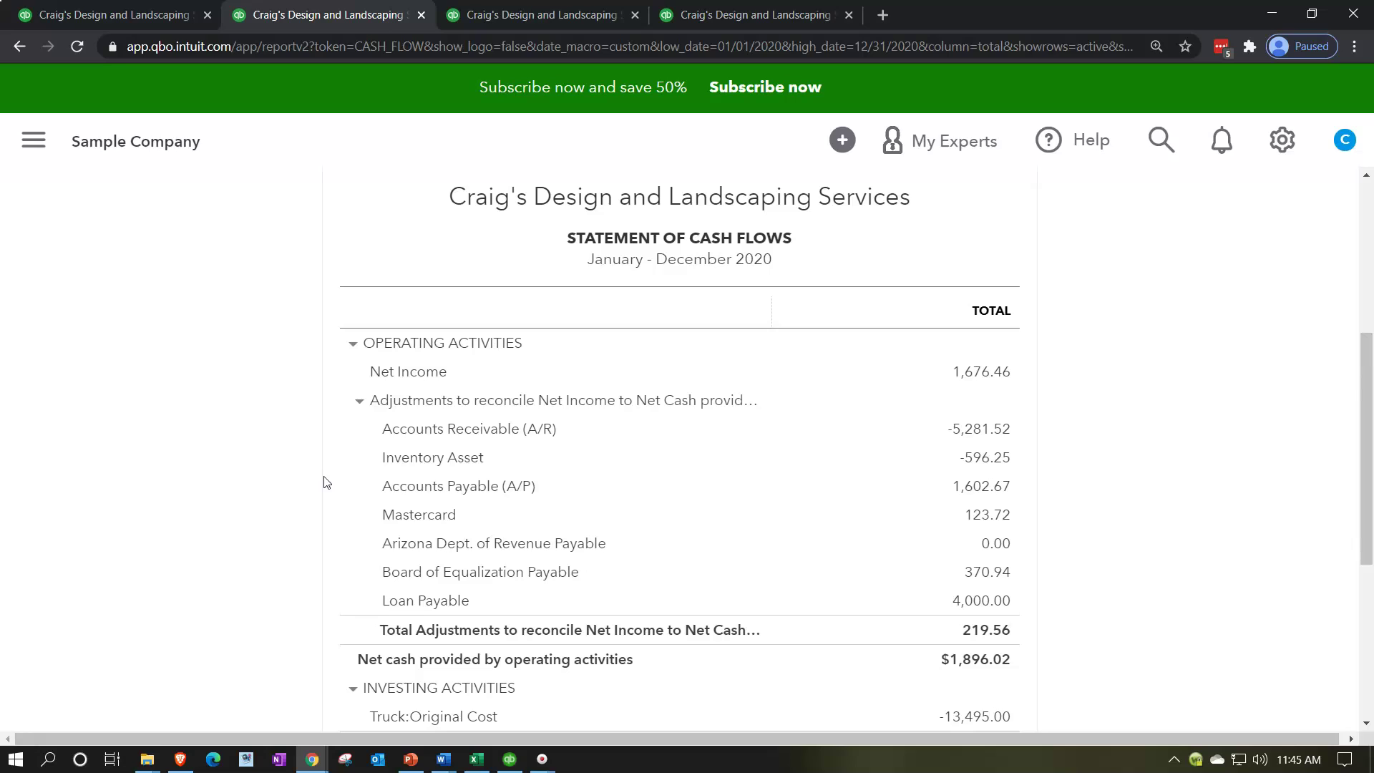
pyautogui.press('F10')
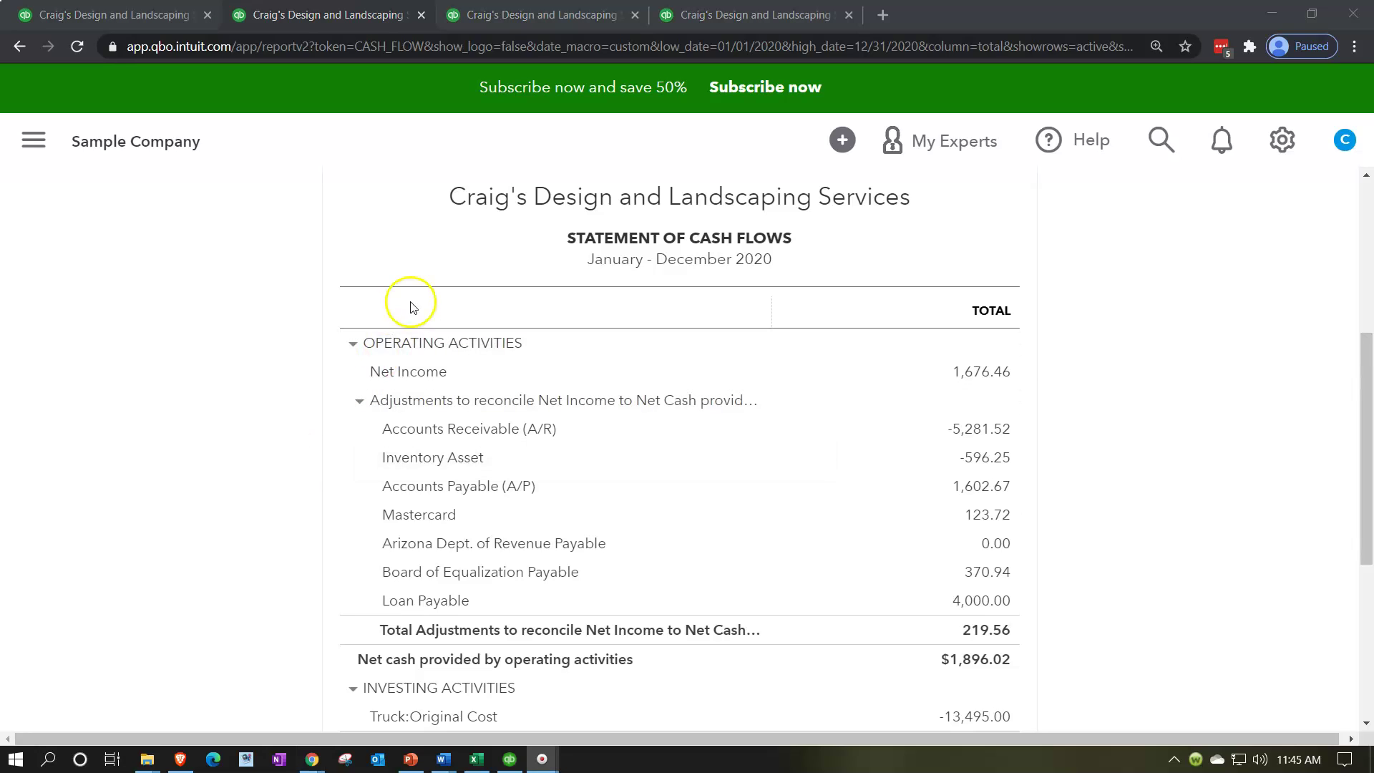
# Examine the income, cost of goods sold and expenses sections of the Profit and Loss report.
pyautogui.click(718, 13)
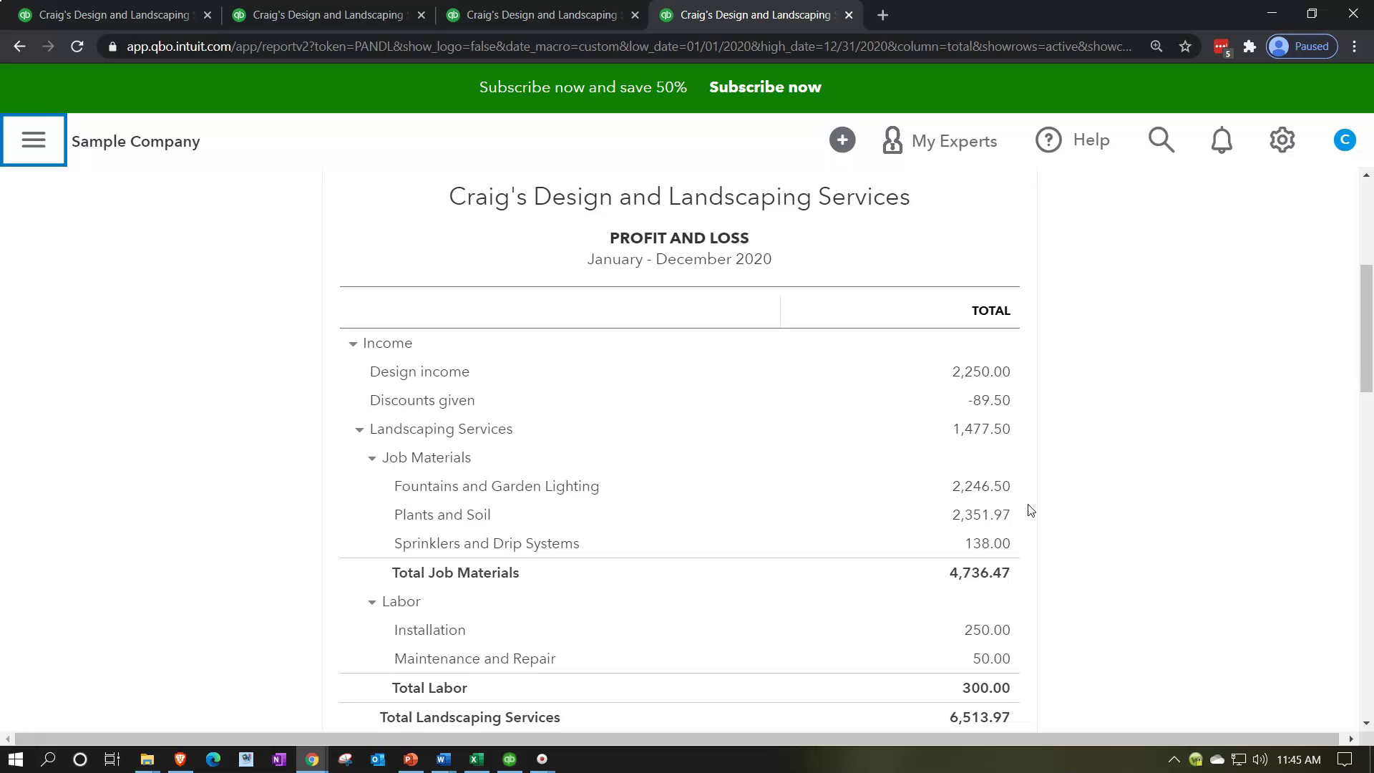
pyautogui.scroll(-6, 1030, 510)
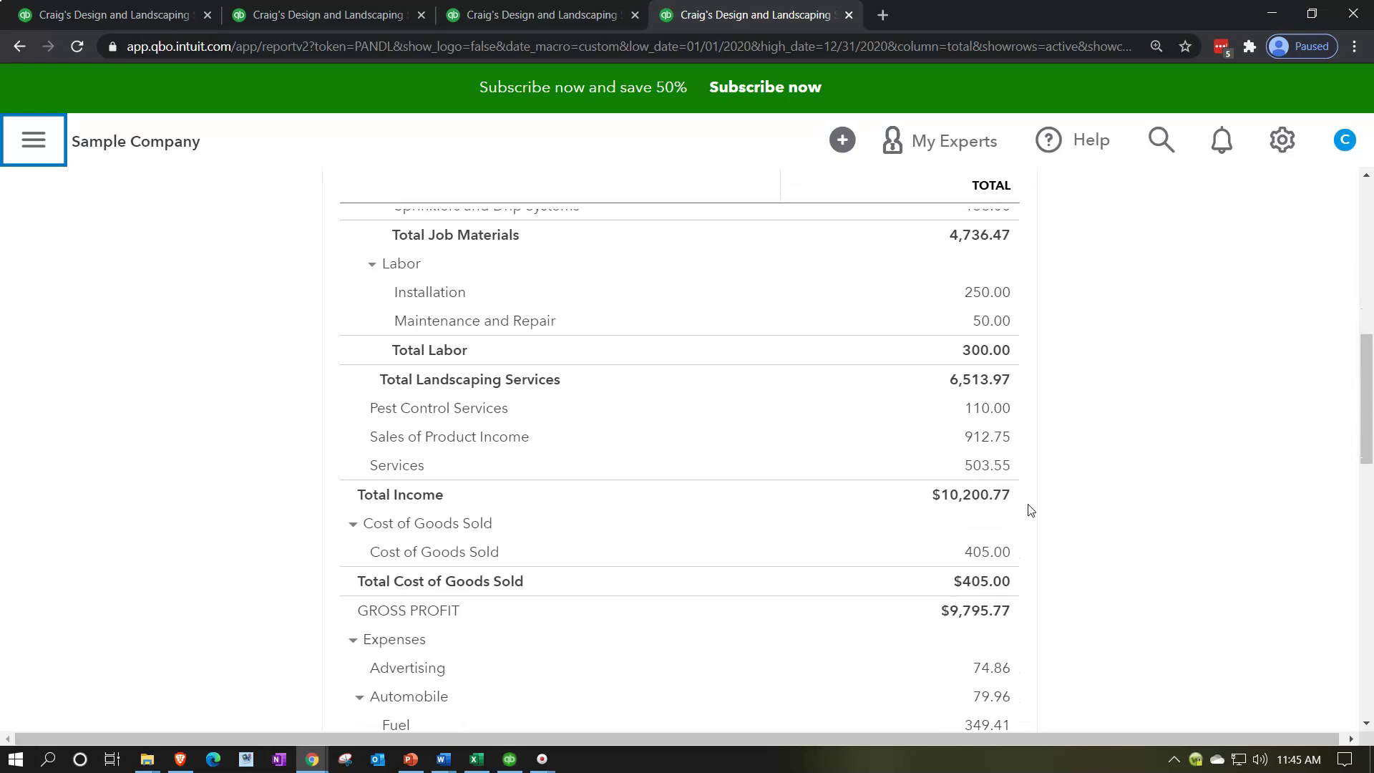
pyautogui.scroll(-2, 1031, 509)
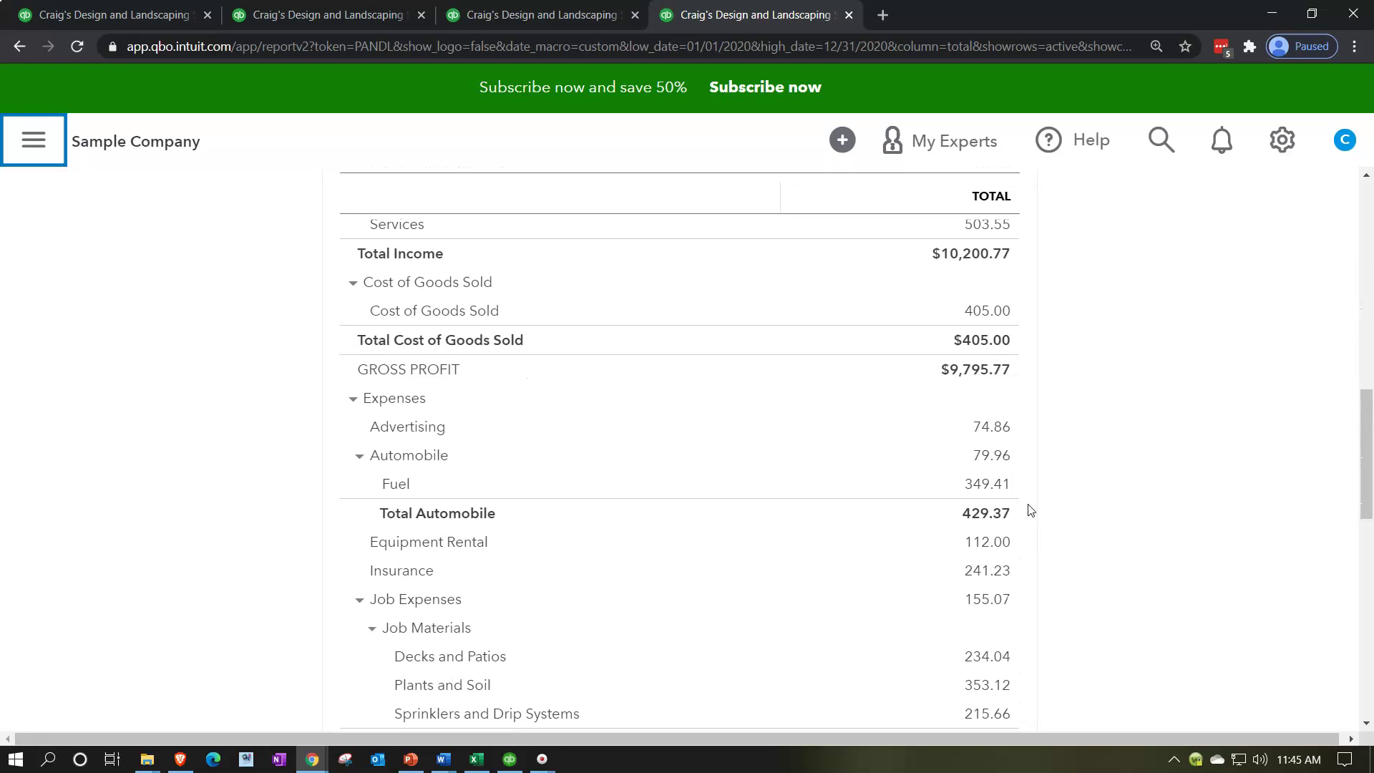
pyautogui.scroll(-2, 1030, 510)
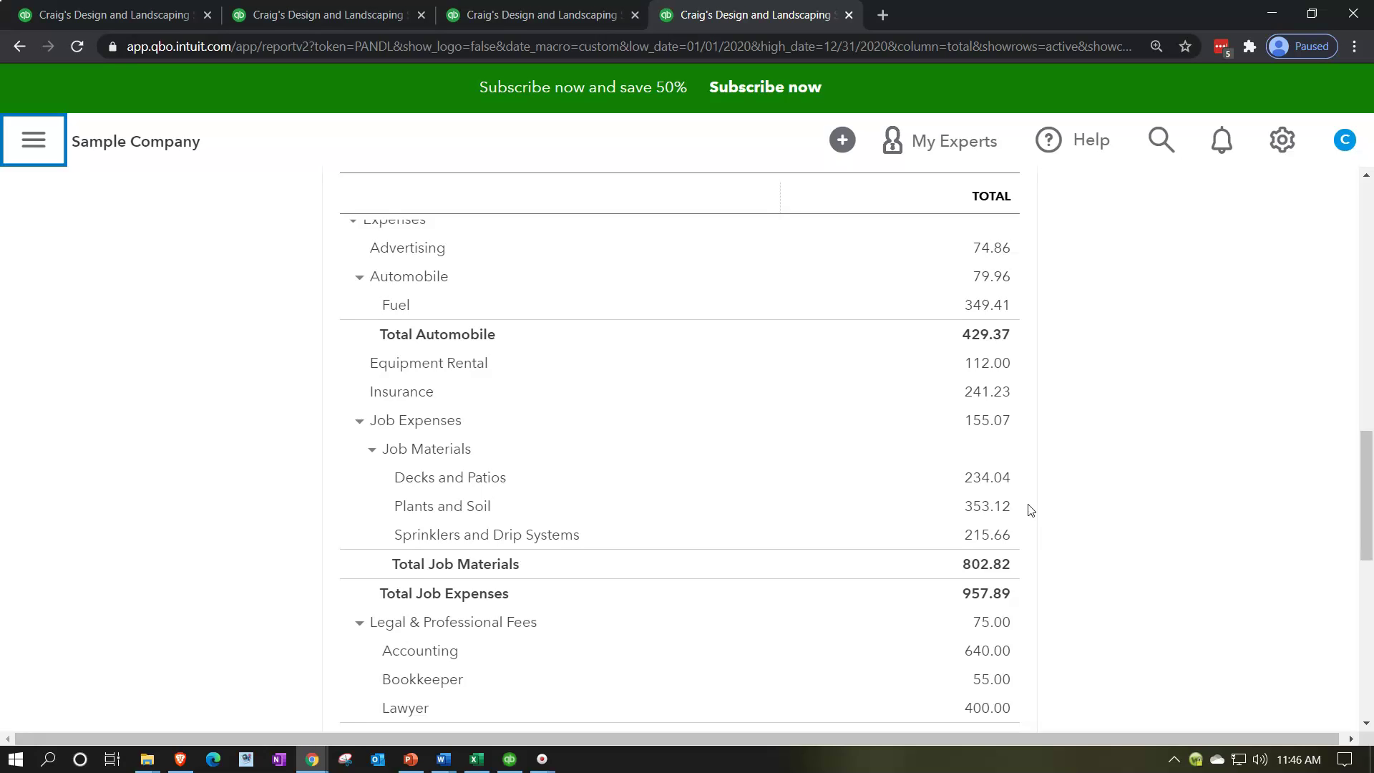
# Compare the net income line on the Statement of Cash Flows with net income at the end of the Profit and Loss report.
pyautogui.click(318, 15)
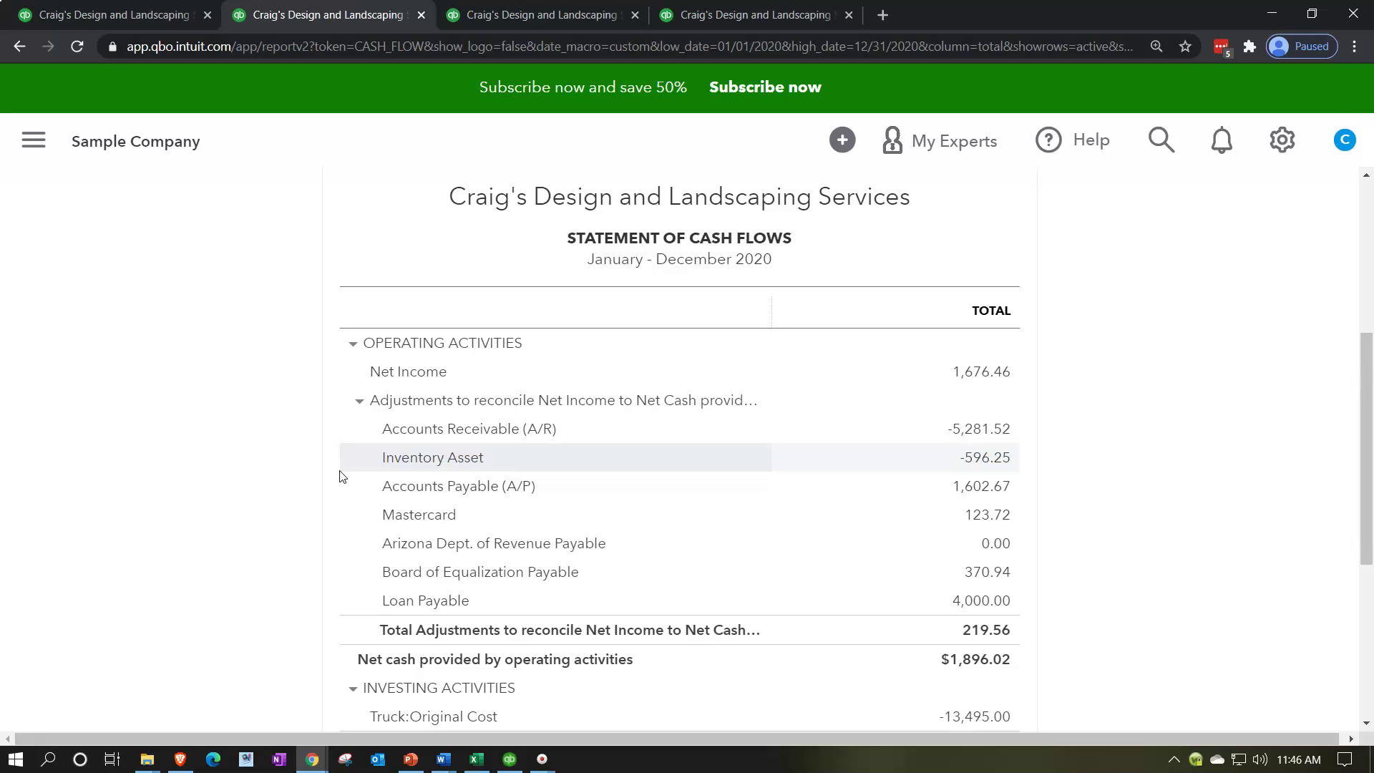
pyautogui.click(403, 390)
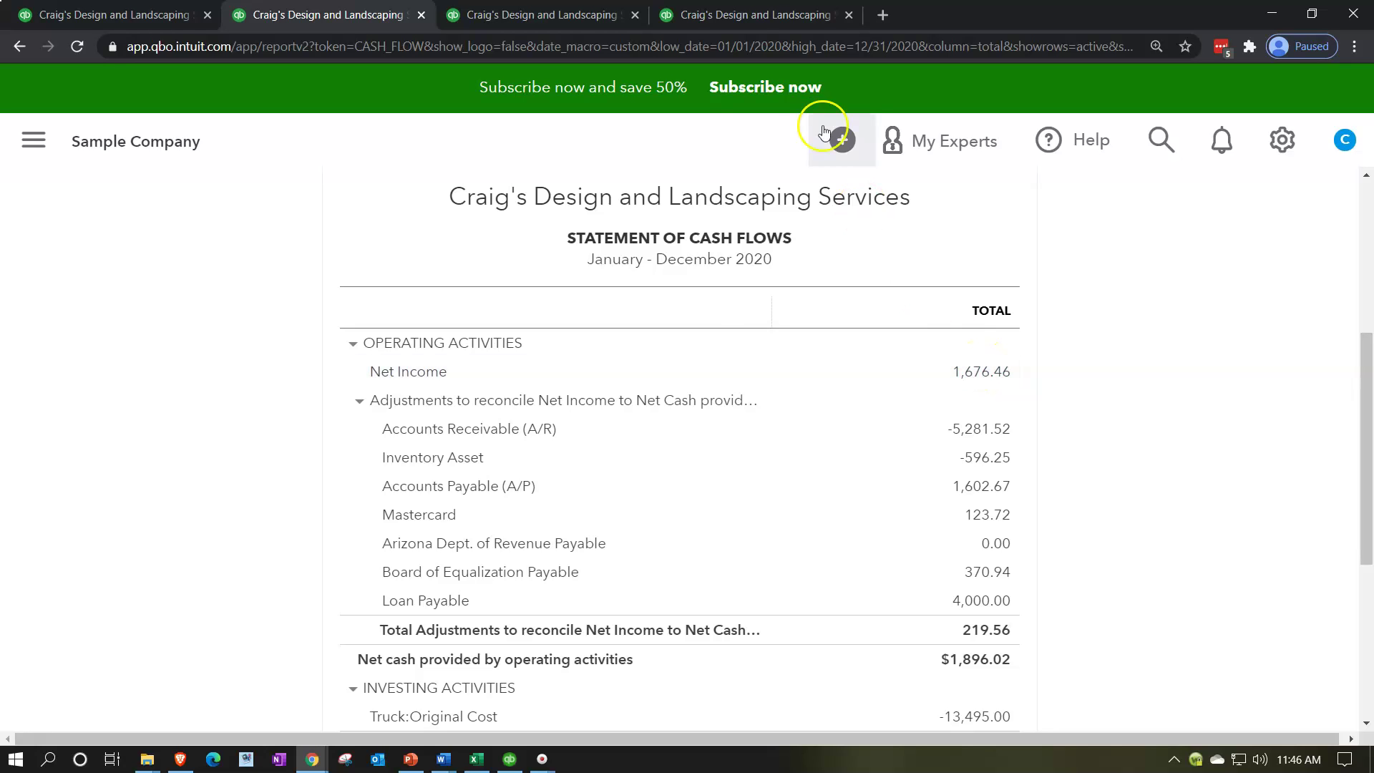
pyautogui.click(744, 14)
pyautogui.scroll(-5, 728, 472)
pyautogui.scroll(-5, 729, 477)
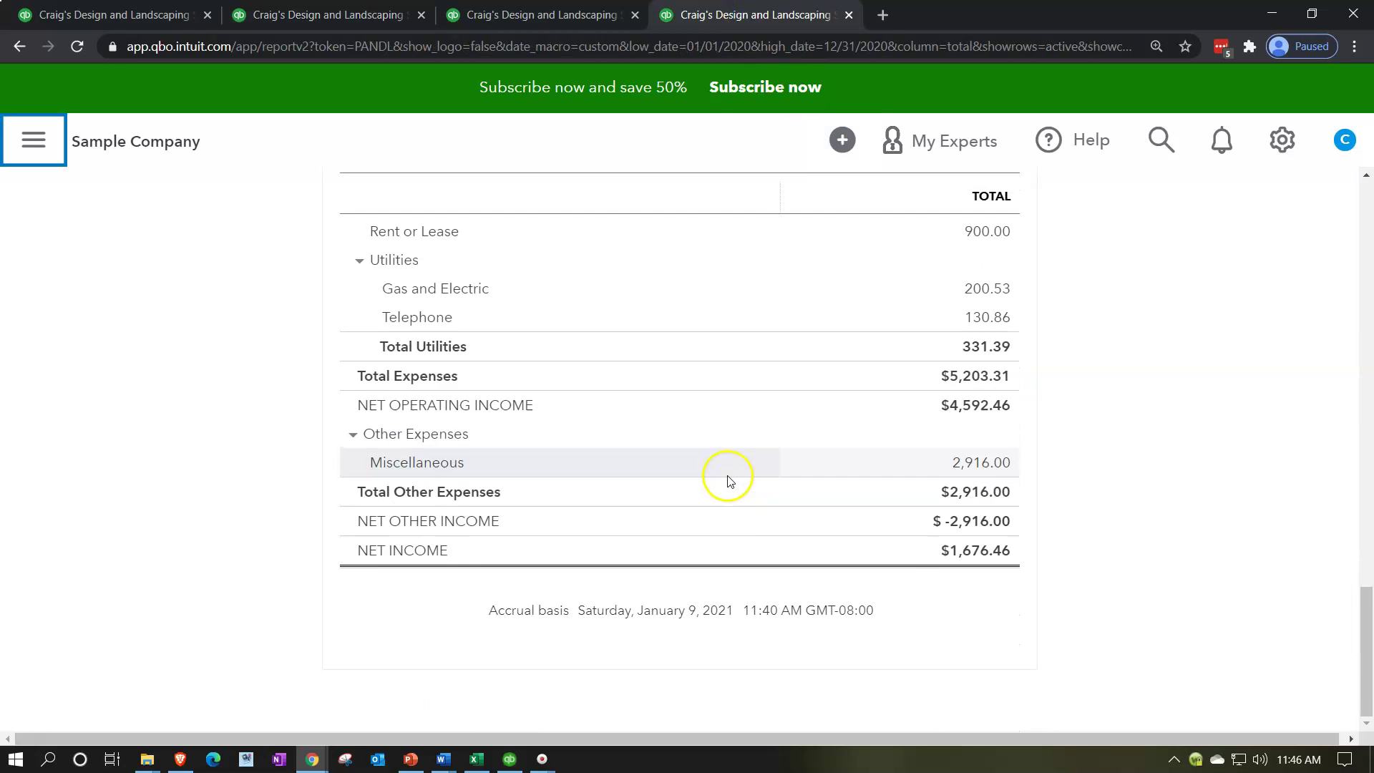
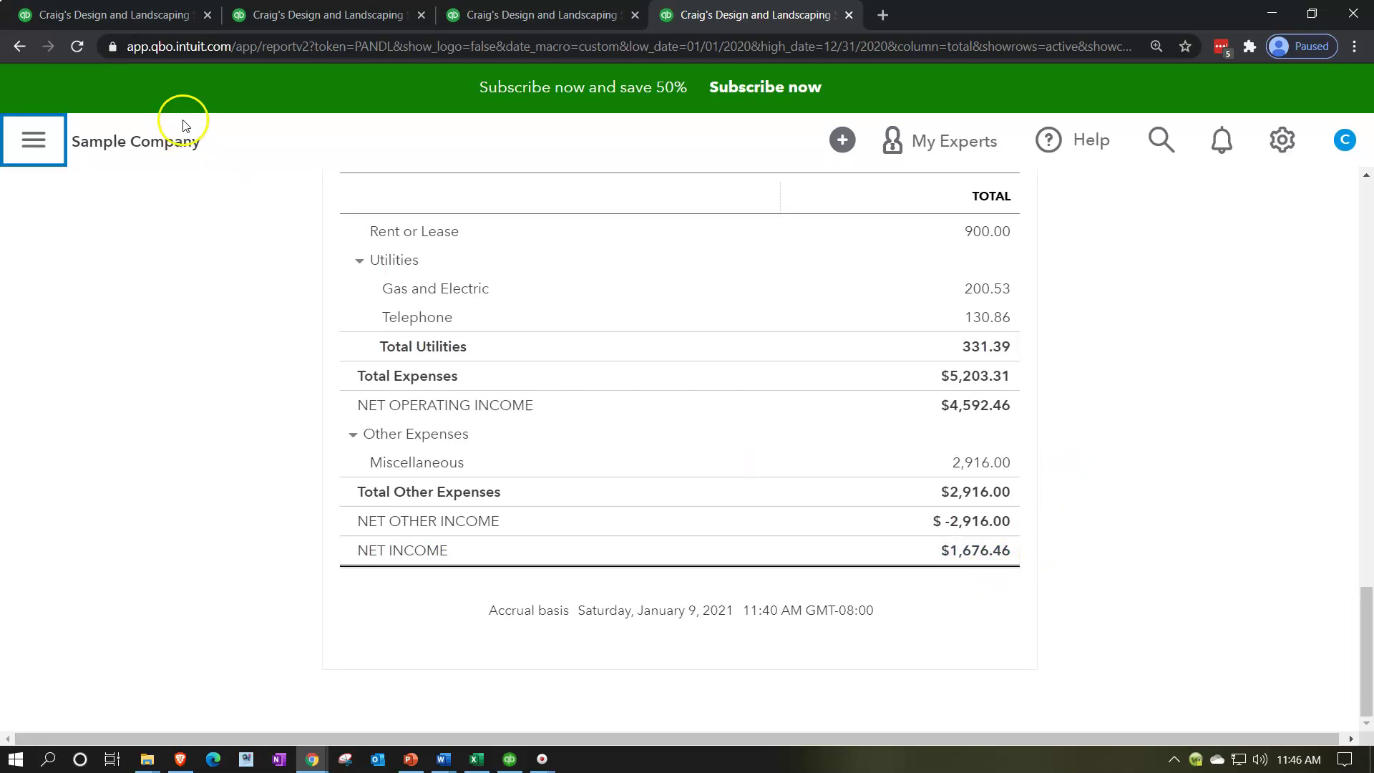
# Examine how the Statement of Cash Flows adjustments reconcile net income to net cash provided by operating activities.
pyautogui.click(264, 20)
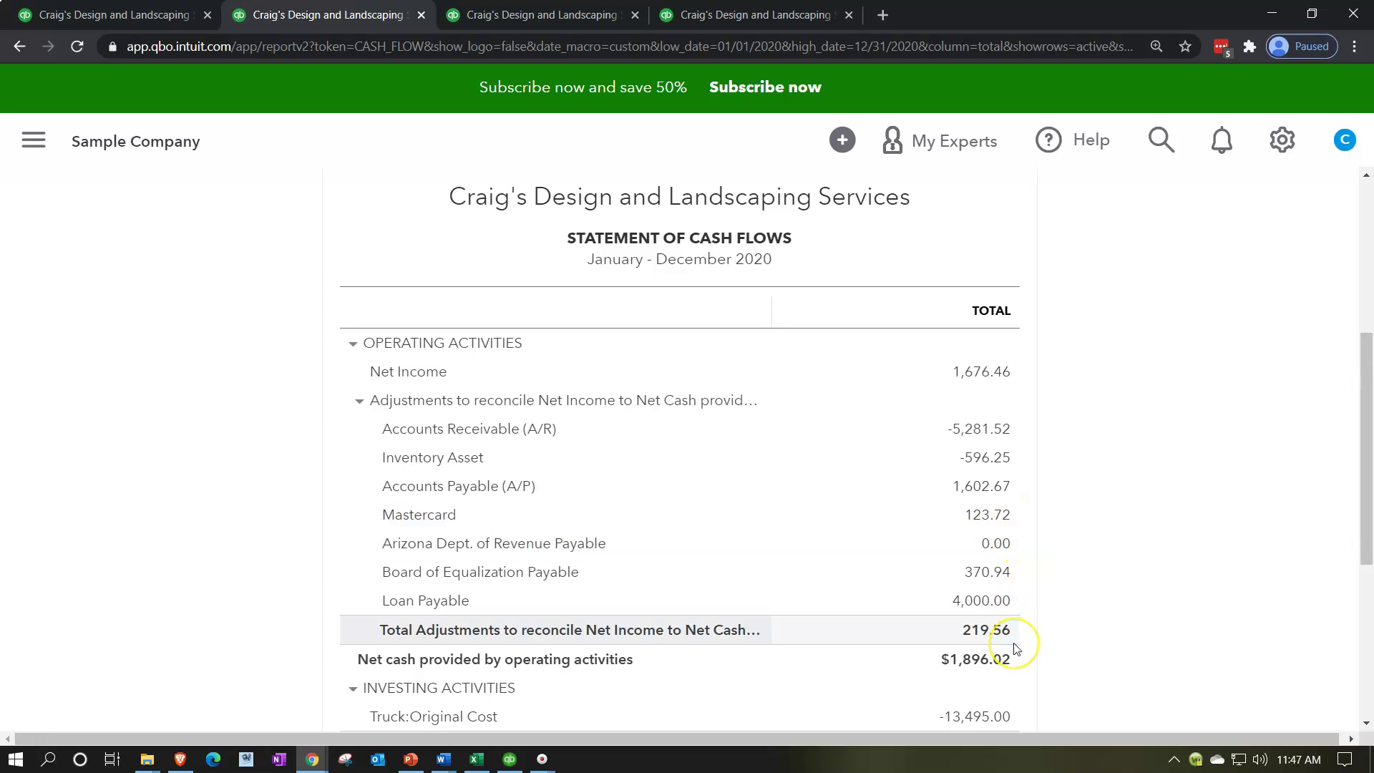
pyautogui.click(1016, 666)
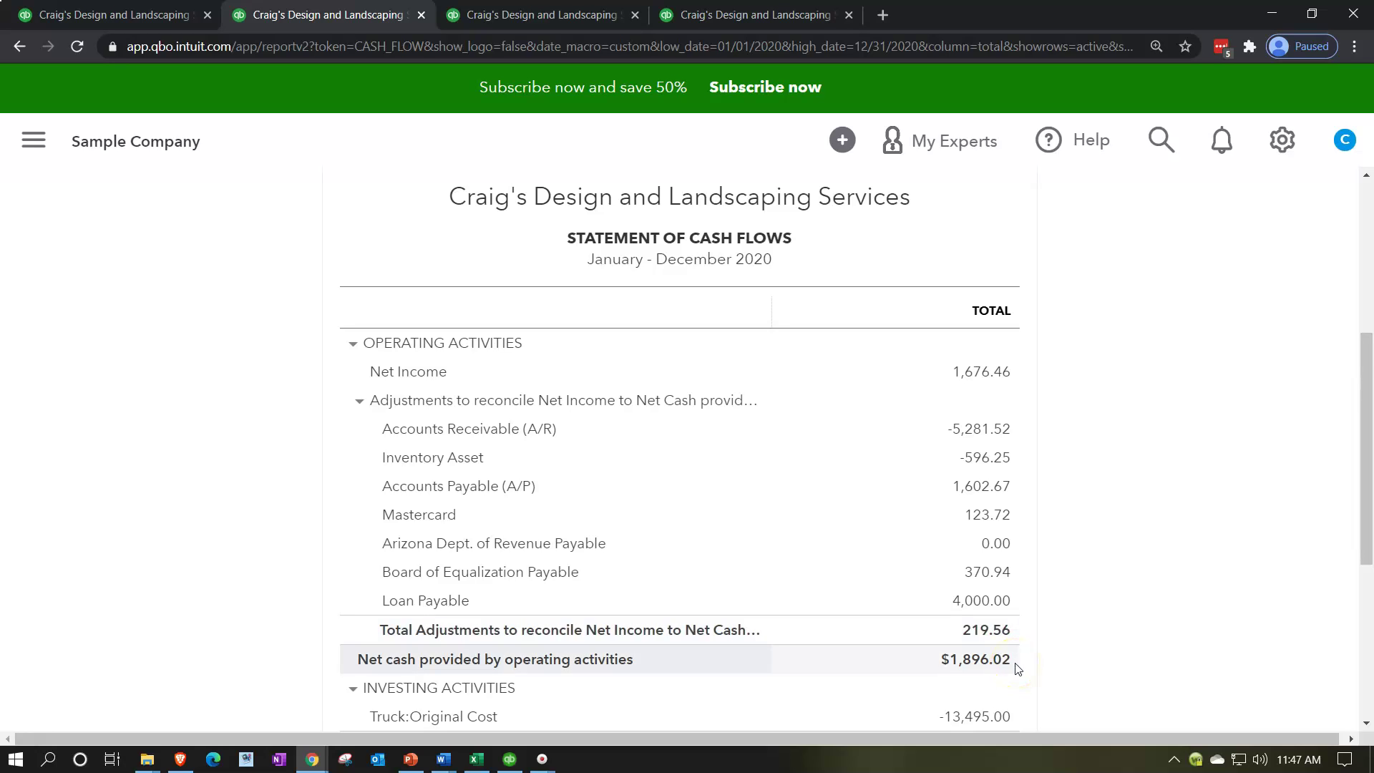
pyautogui.click(1016, 664)
pyautogui.click(1020, 588)
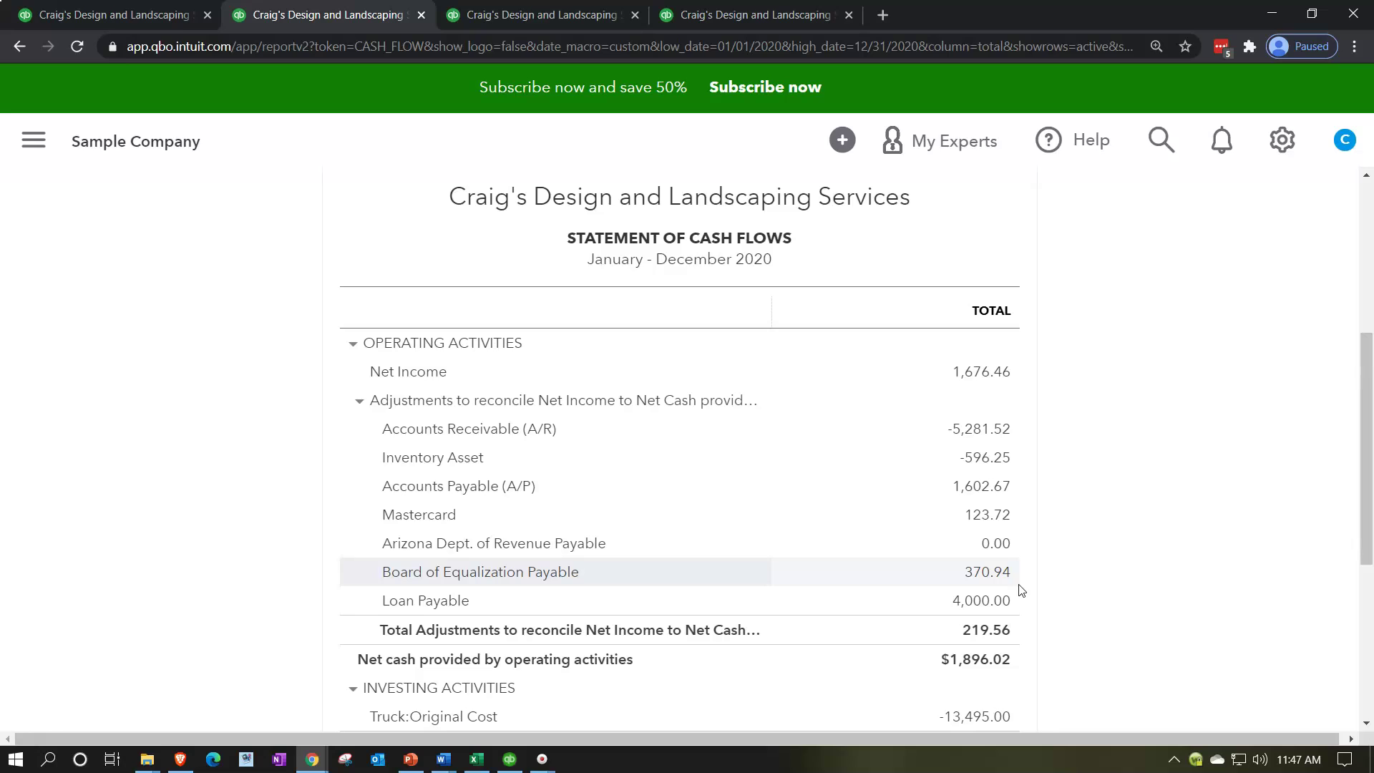
pyautogui.click(1005, 657)
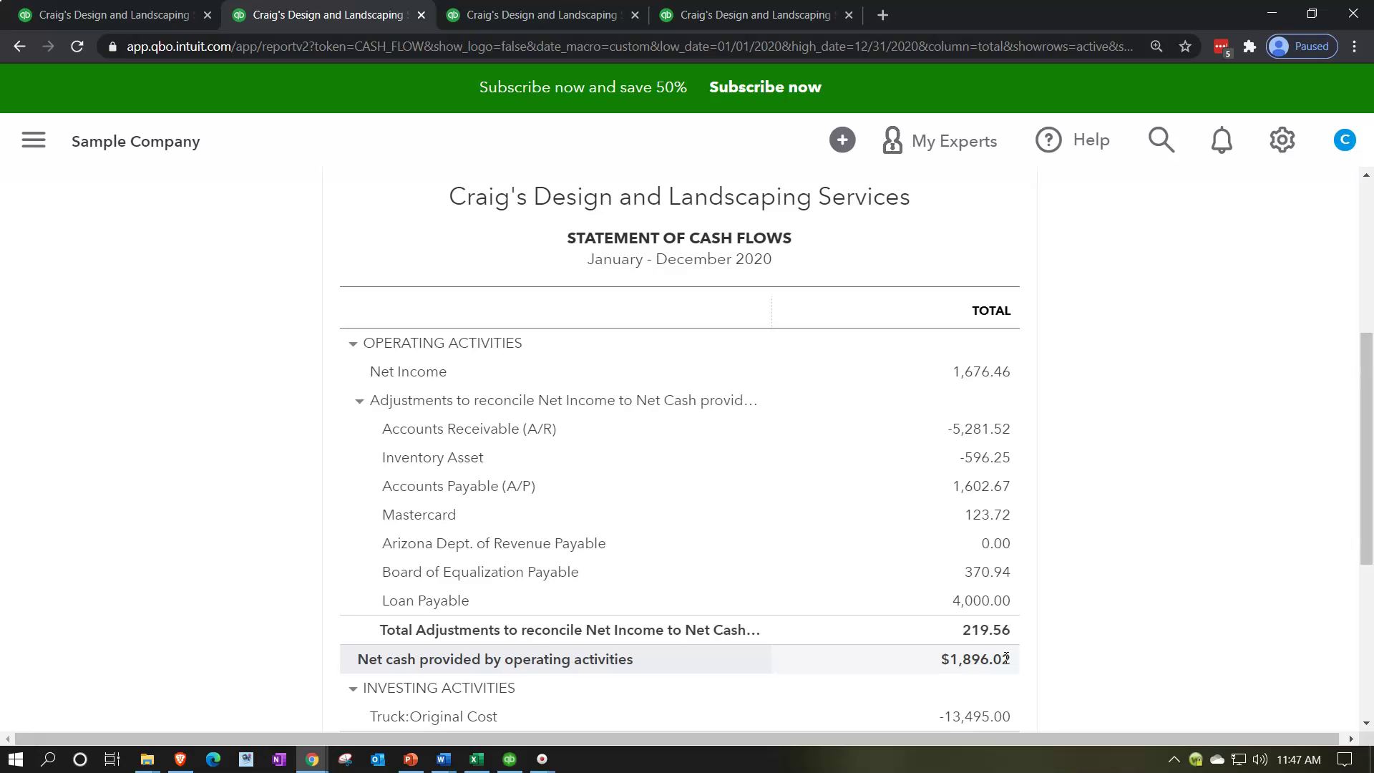
pyautogui.click(1005, 386)
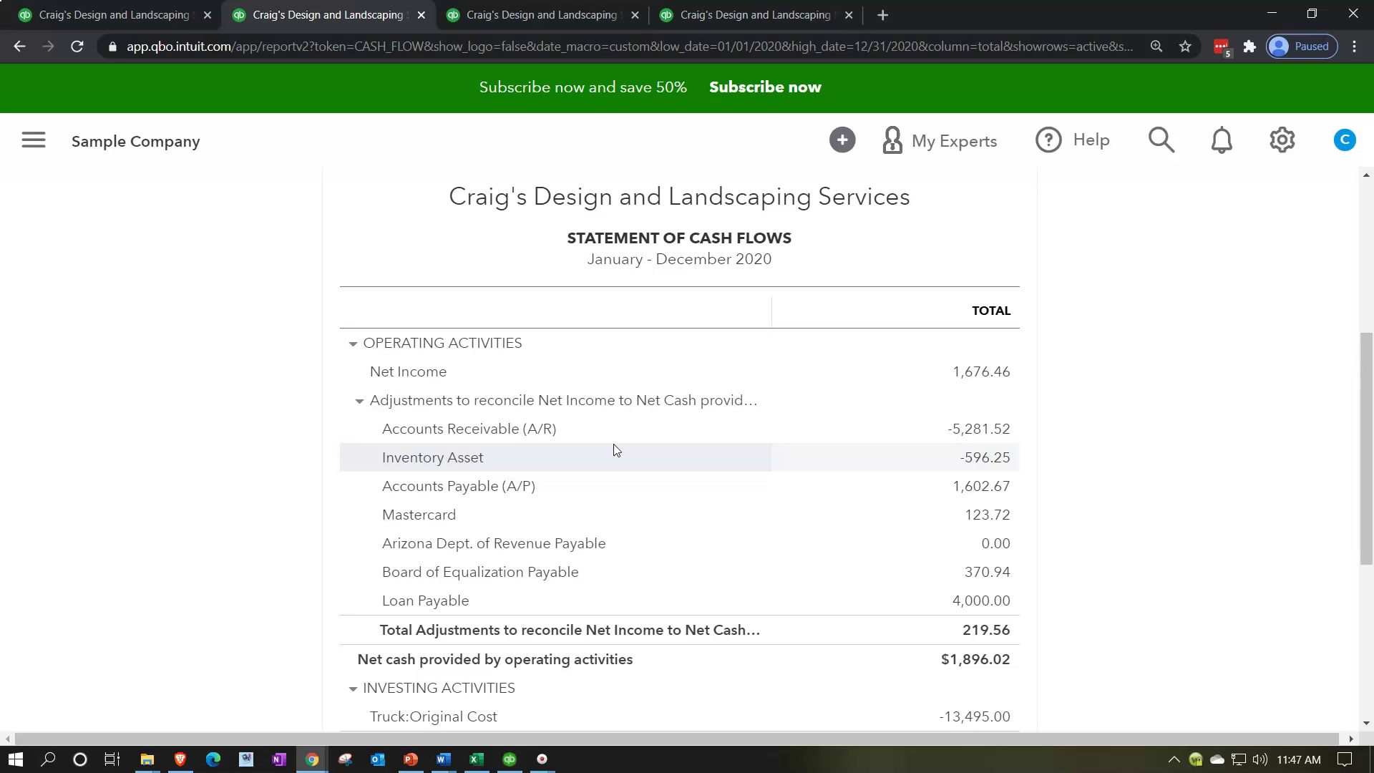
pyautogui.click(550, 428)
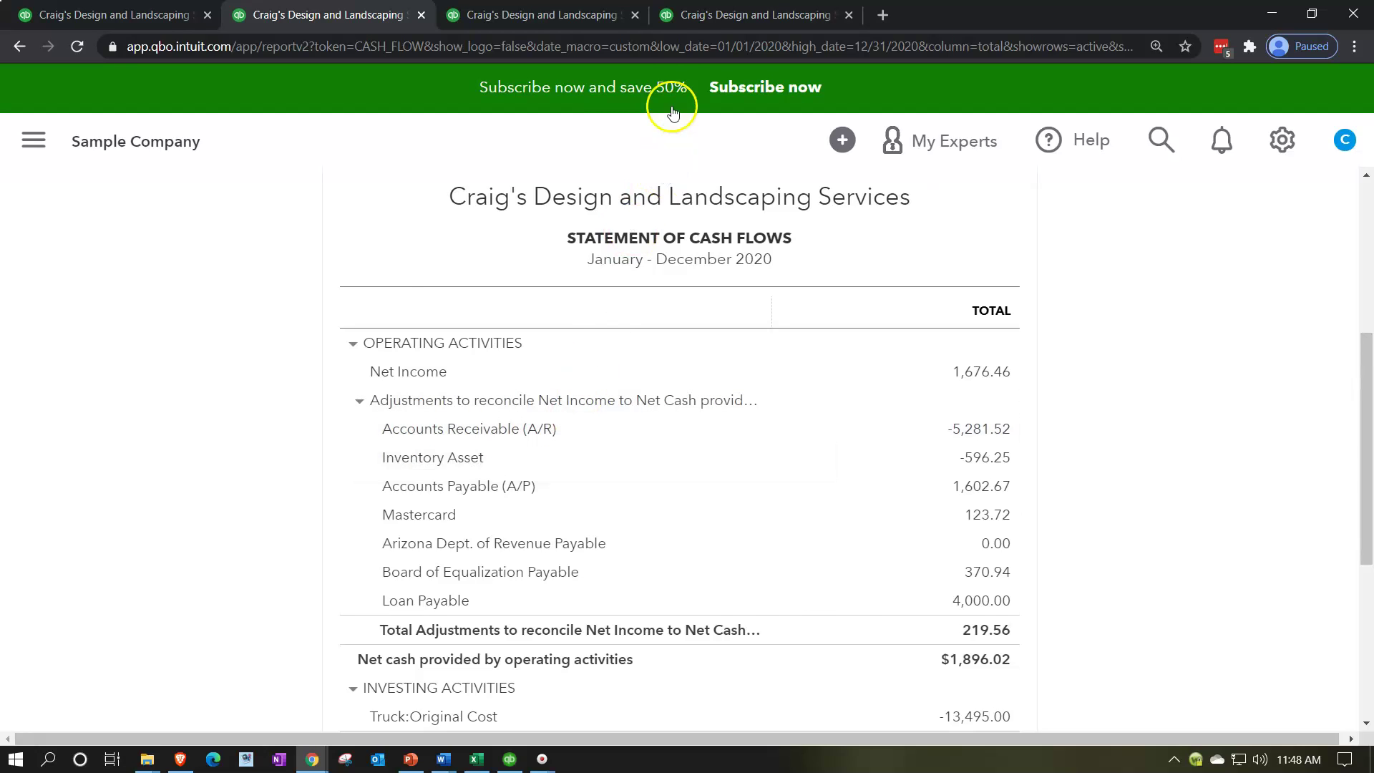
# Switch to the Balance Sheet report and add a comparison with the previous period.
pyautogui.click(703, 18)
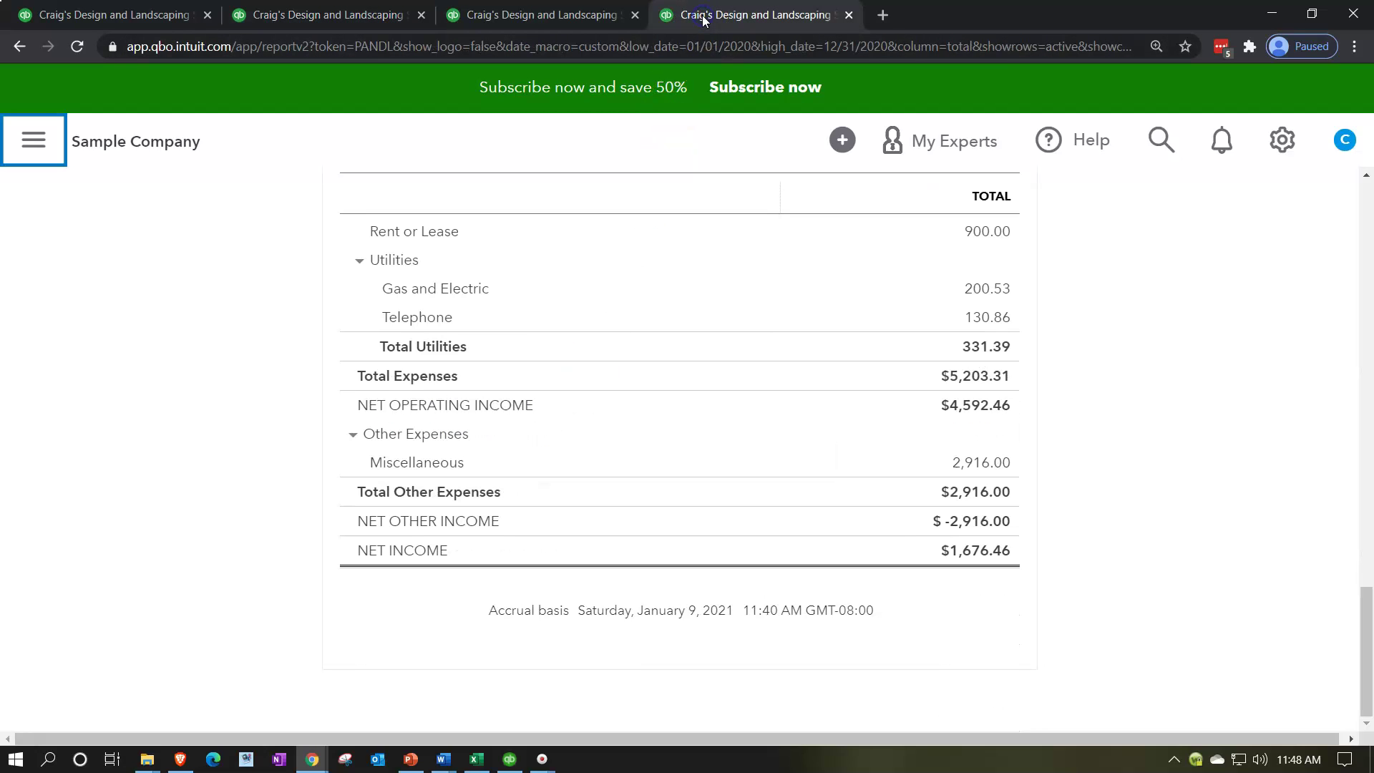
pyautogui.click(546, 17)
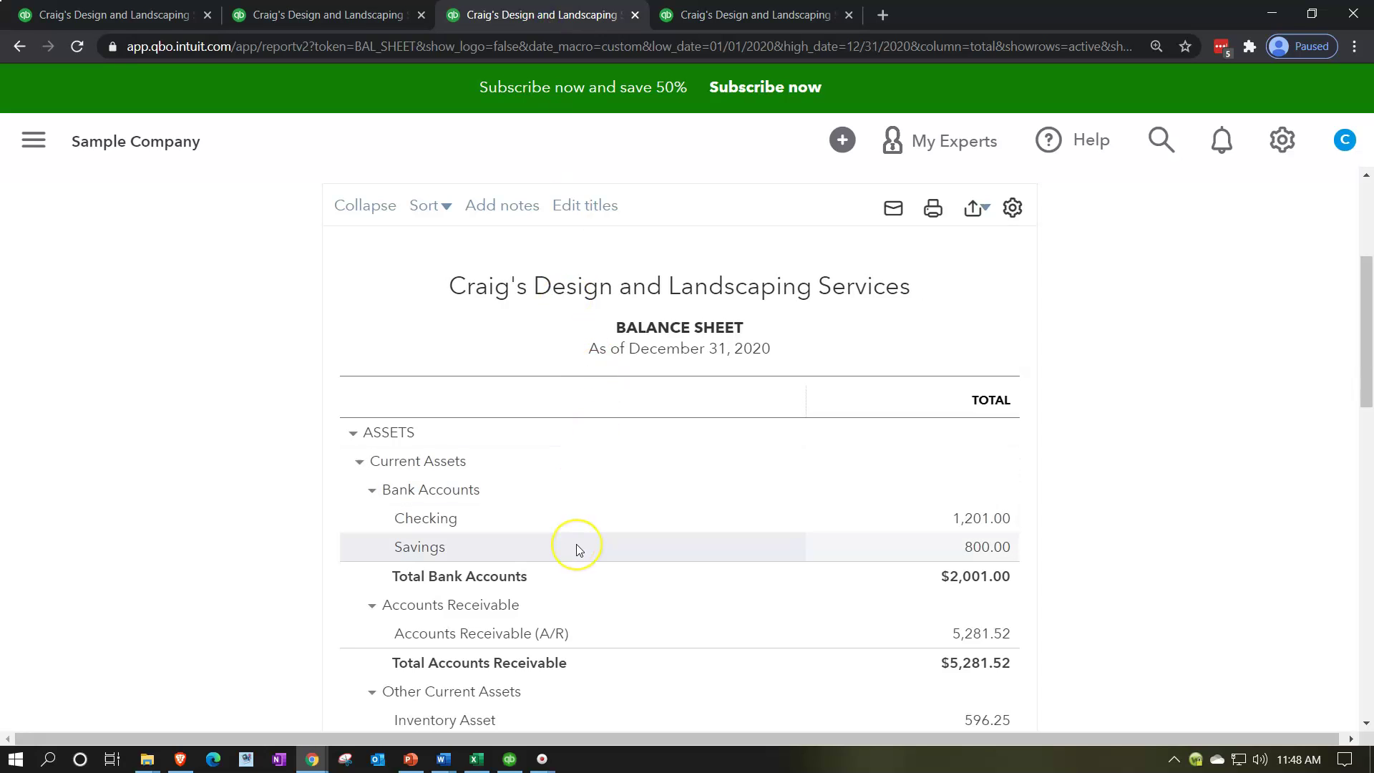
pyautogui.scroll(5, 577, 546)
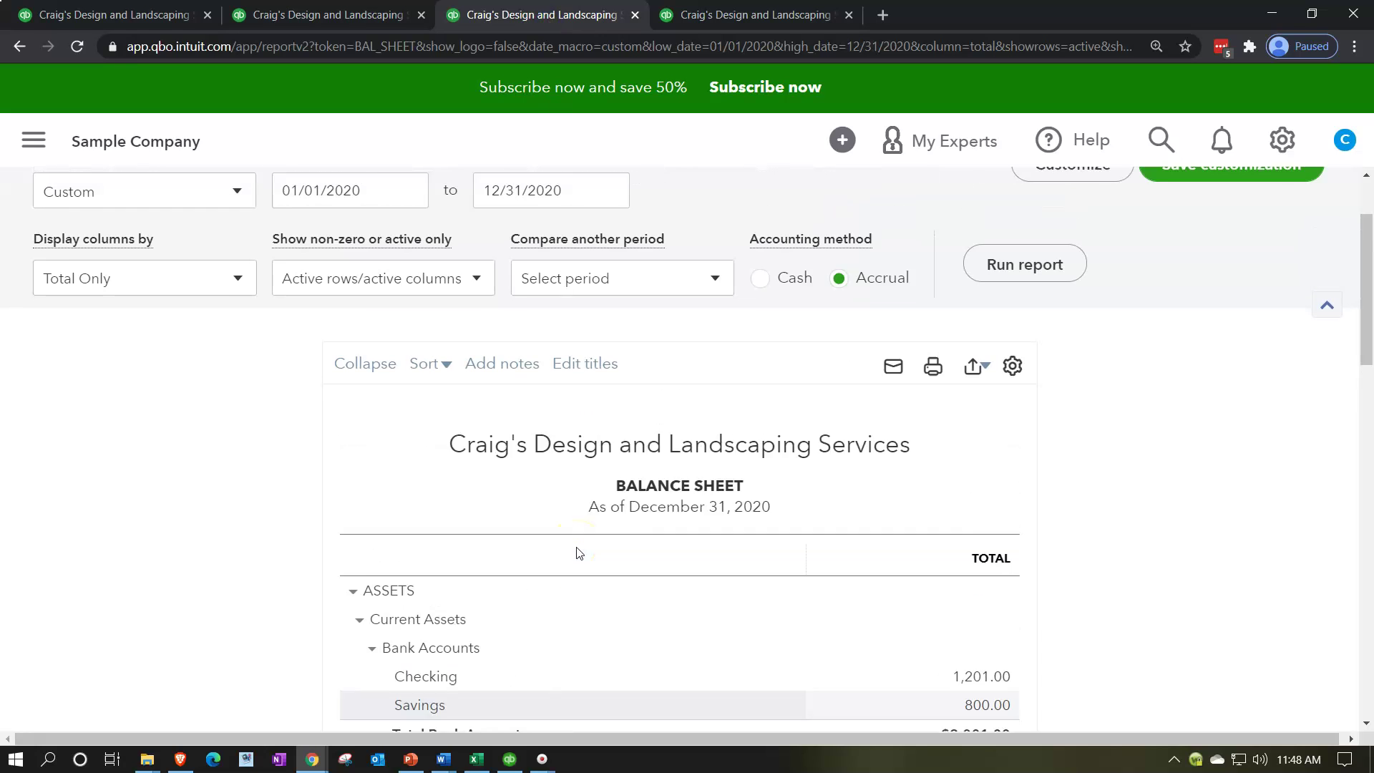
pyautogui.click(708, 298)
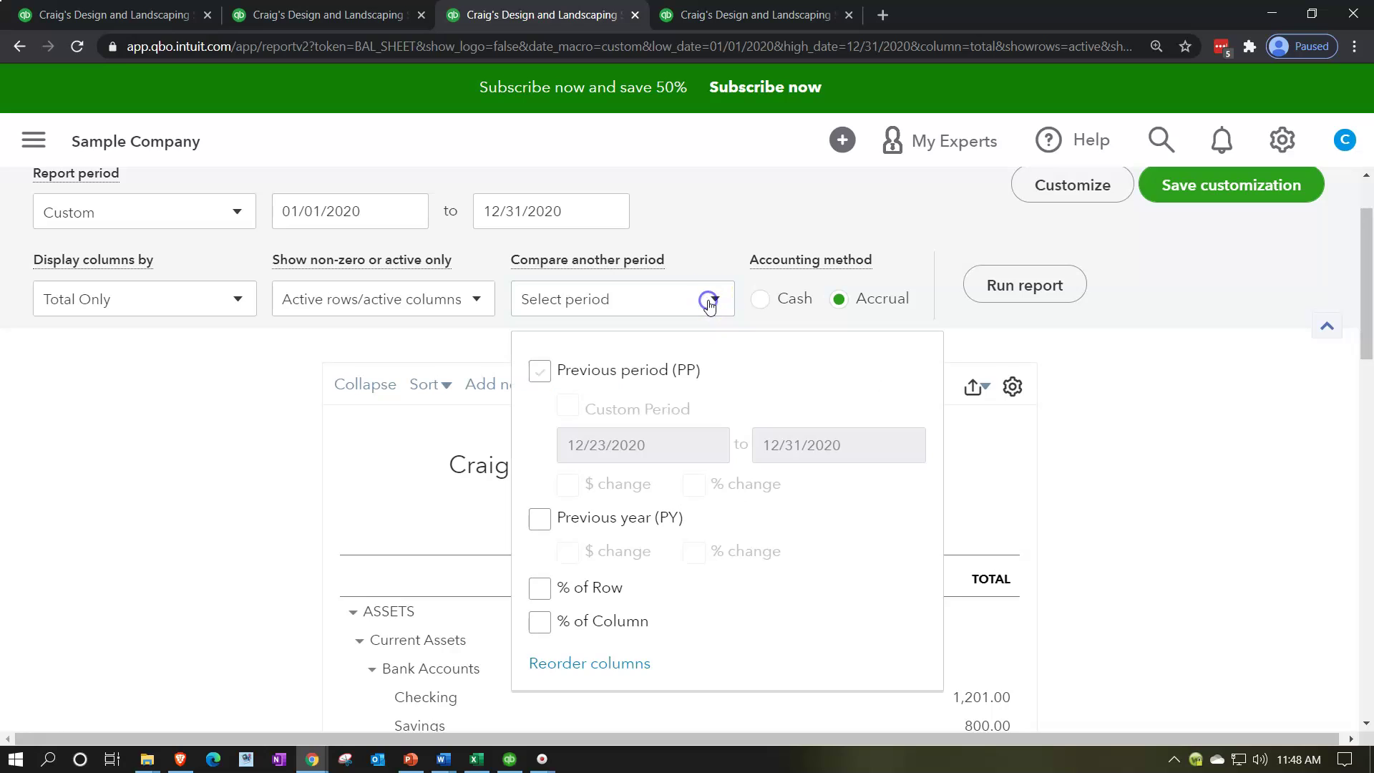
pyautogui.click(540, 371)
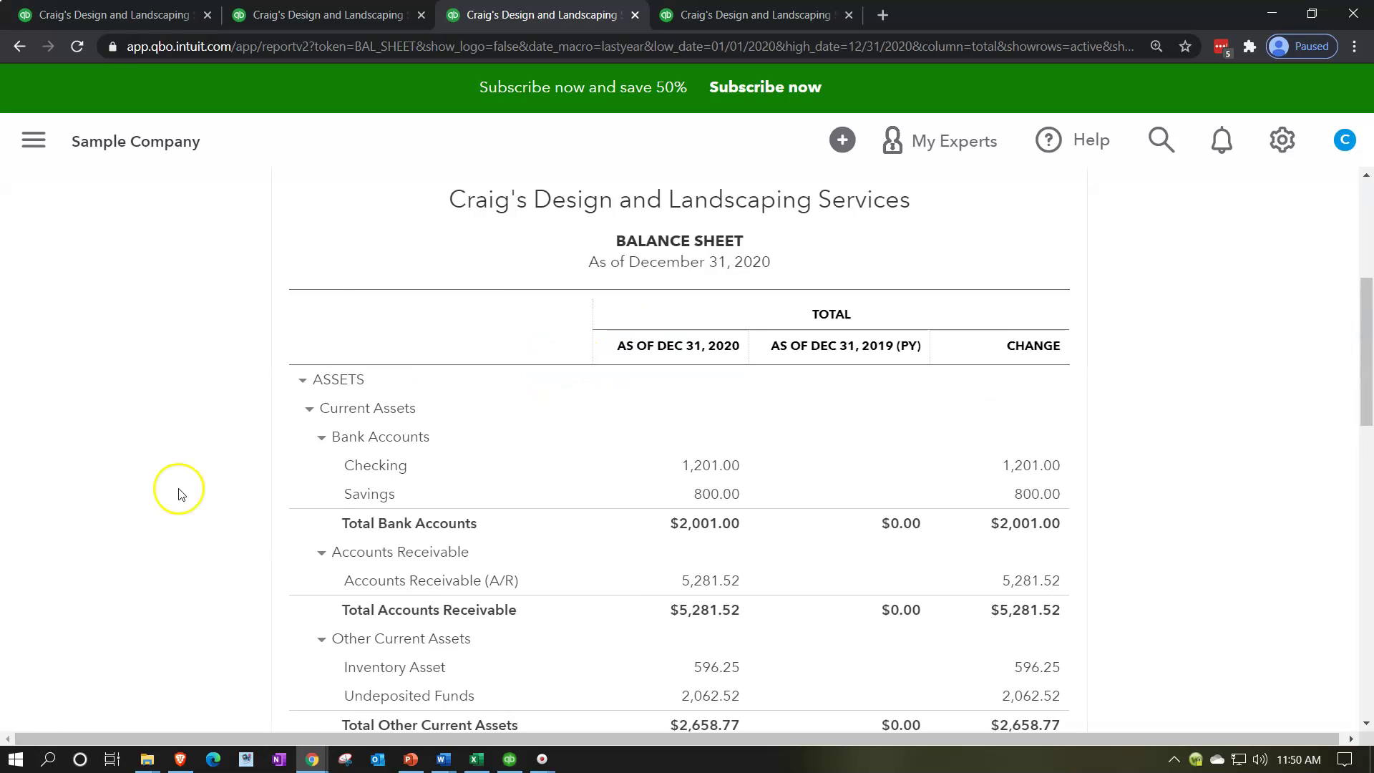
# Set the Balance Sheet's report period to Last Year and run the report.
pyautogui.scroll(5, 181, 490)
pyautogui.click(239, 301)
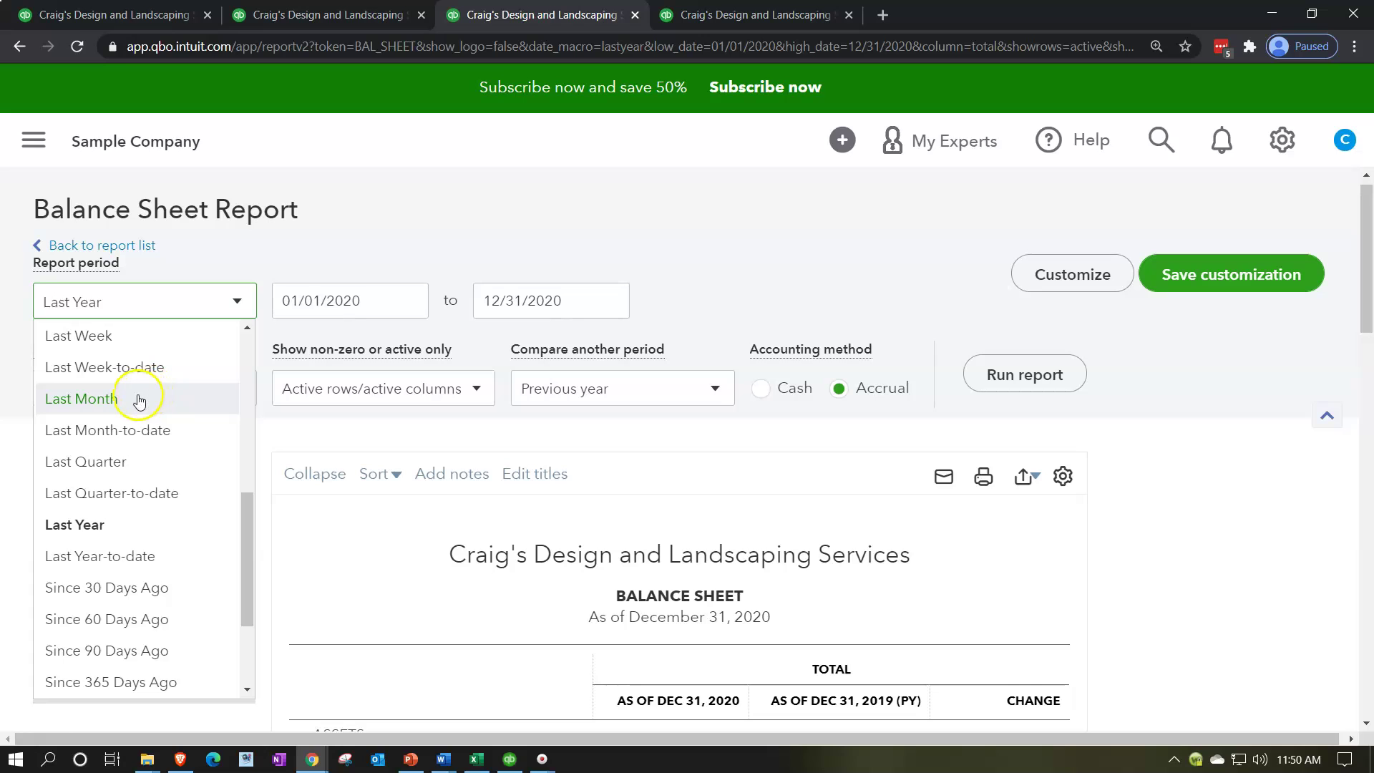
pyautogui.click(123, 522)
pyautogui.click(991, 377)
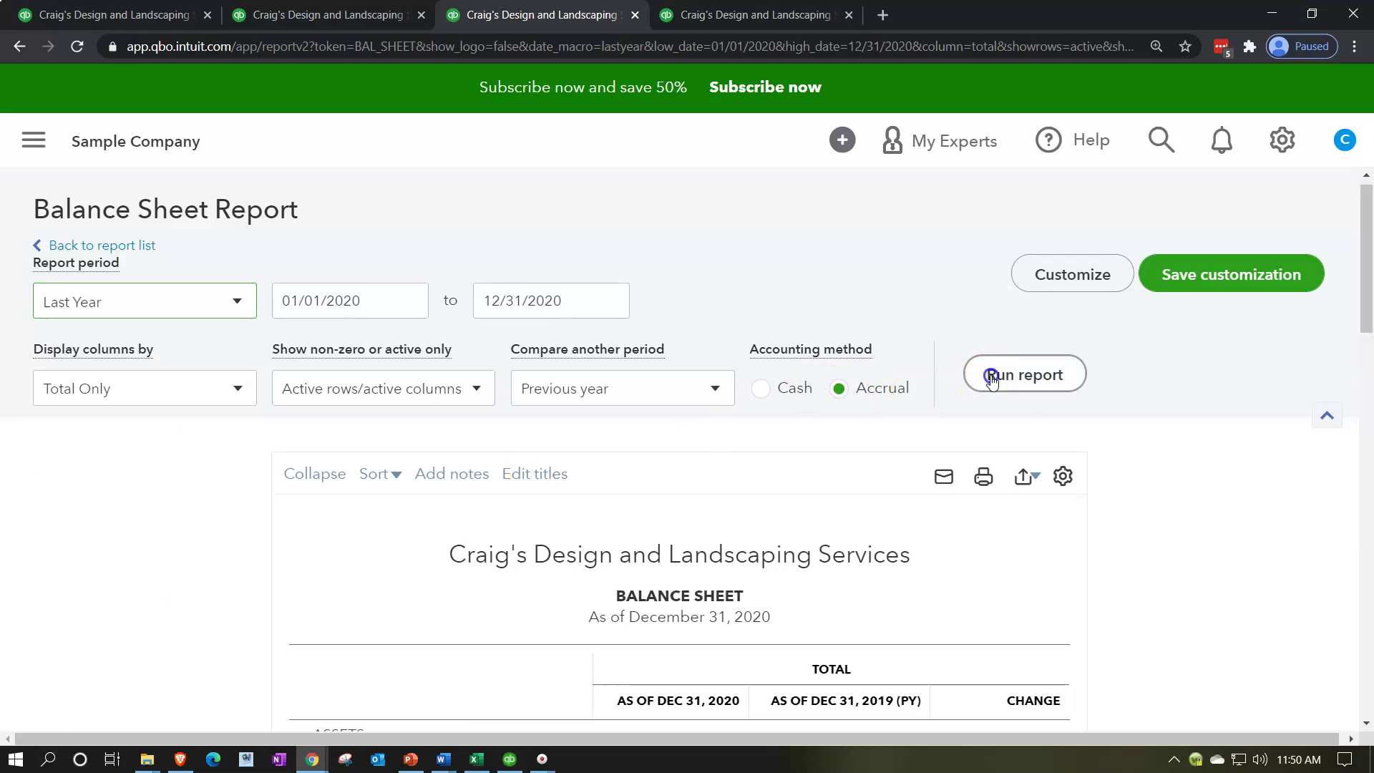
pyautogui.scroll(-3, 888, 579)
pyautogui.scroll(3, 844, 572)
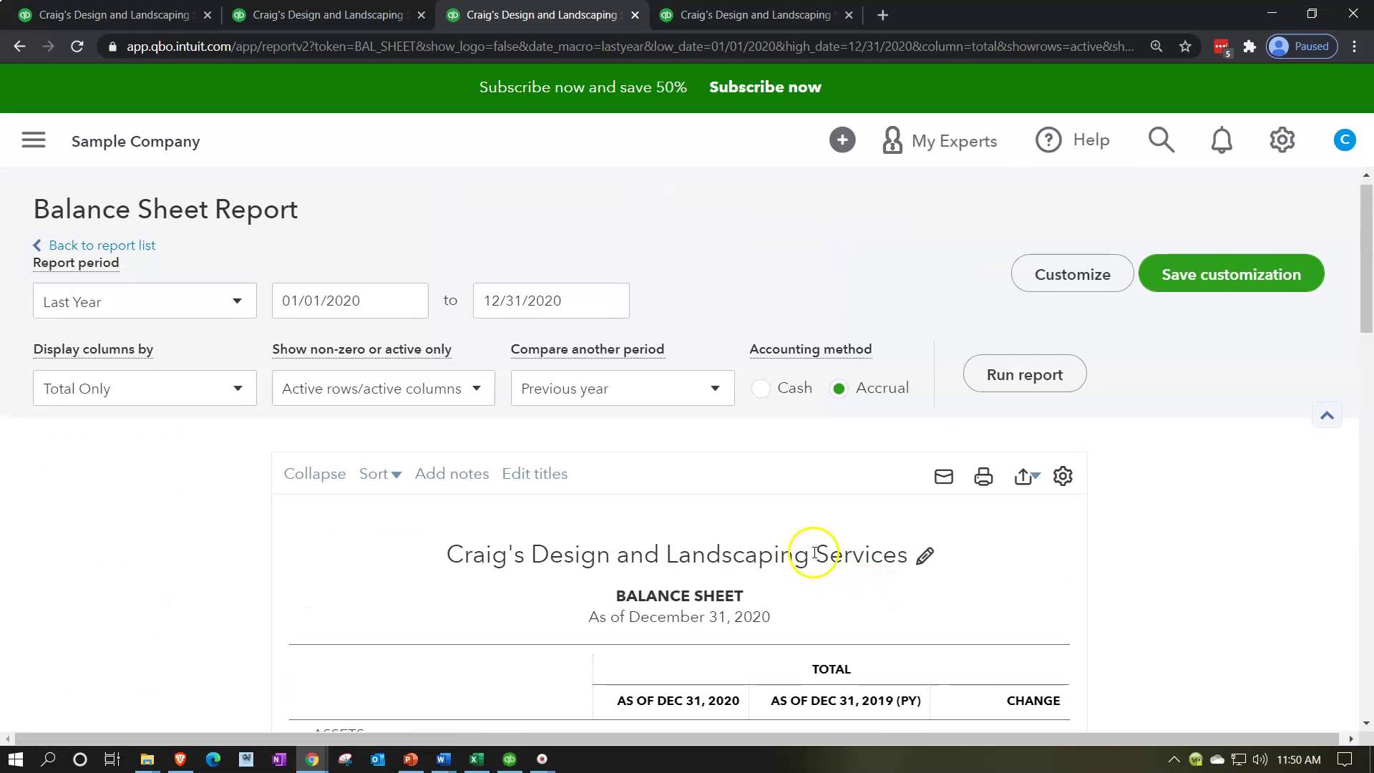
# Compare the Balance Sheet with the previous year (PY) including the $ change, and rerun the report.
pyautogui.click(705, 389)
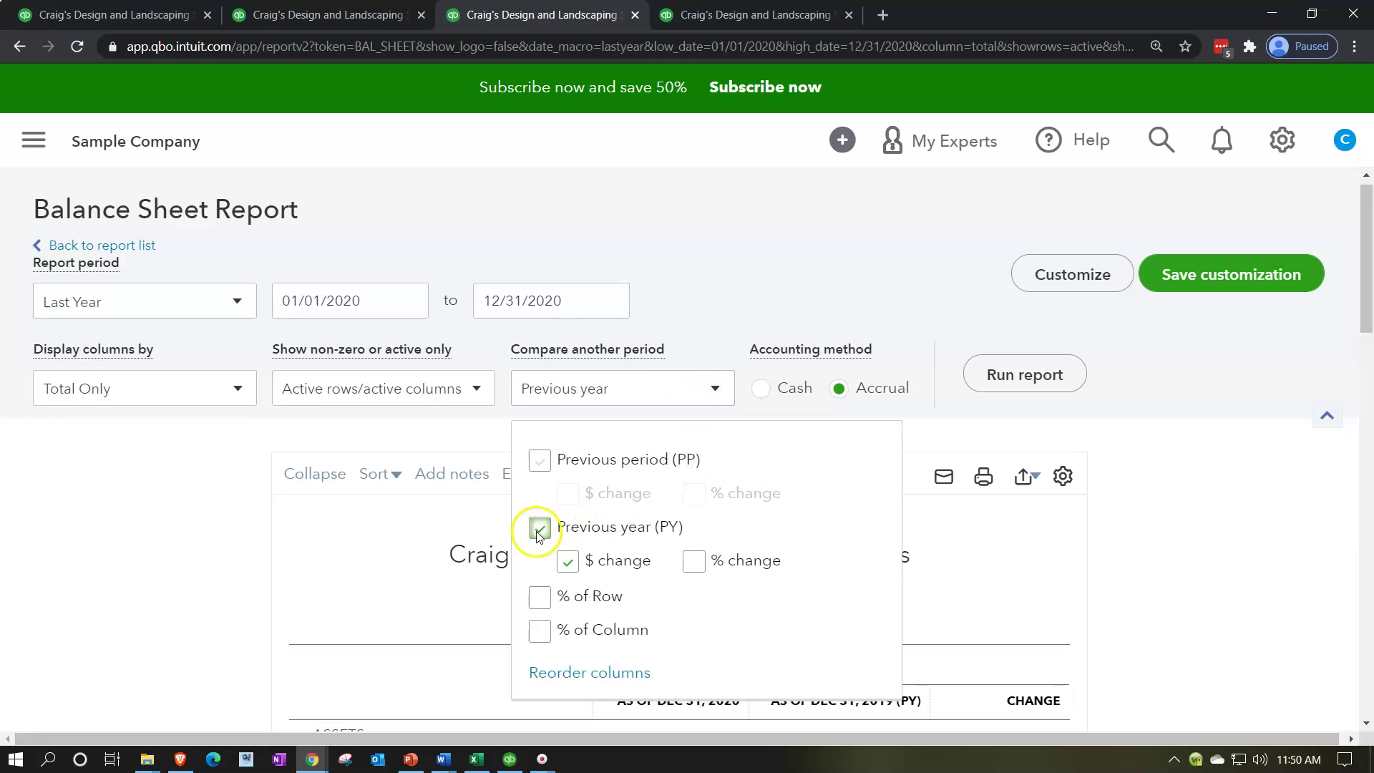
pyautogui.click(556, 561)
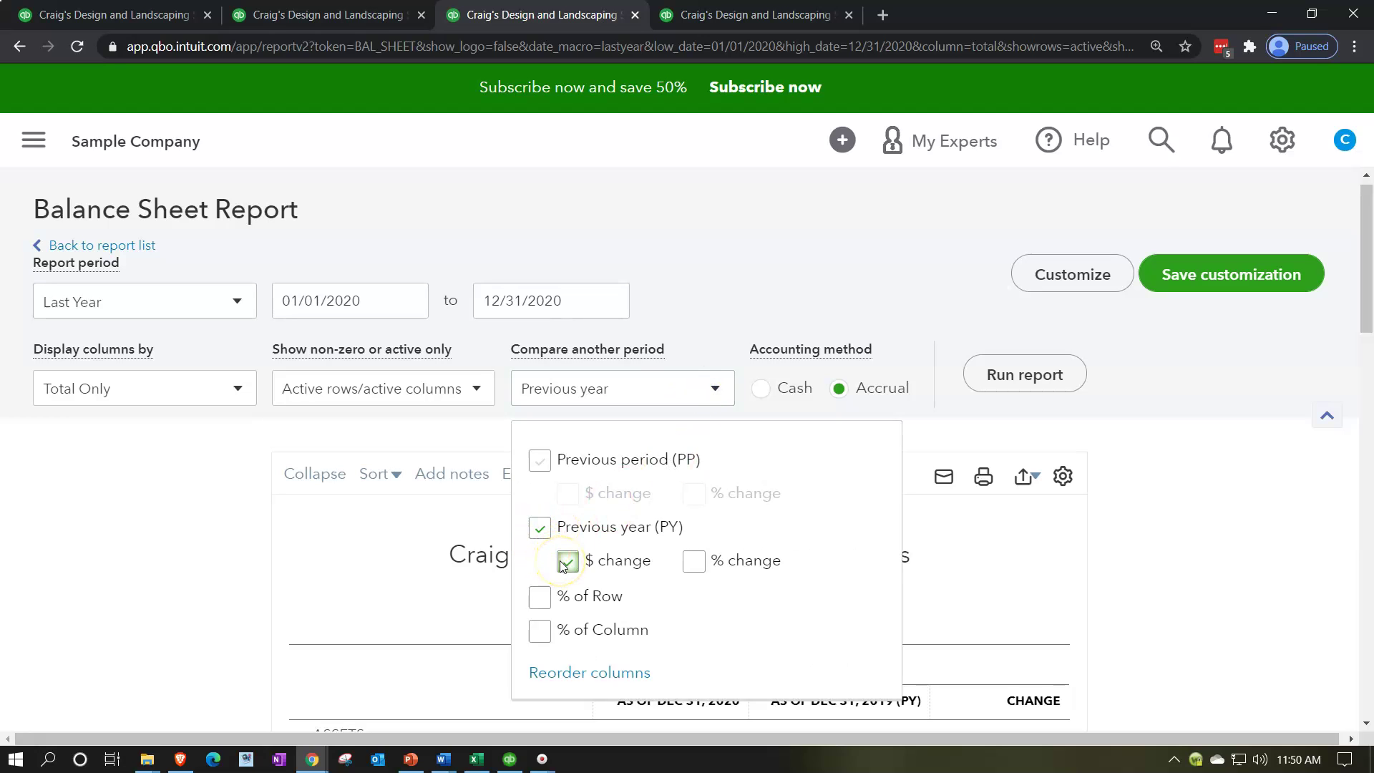
pyautogui.click(1048, 368)
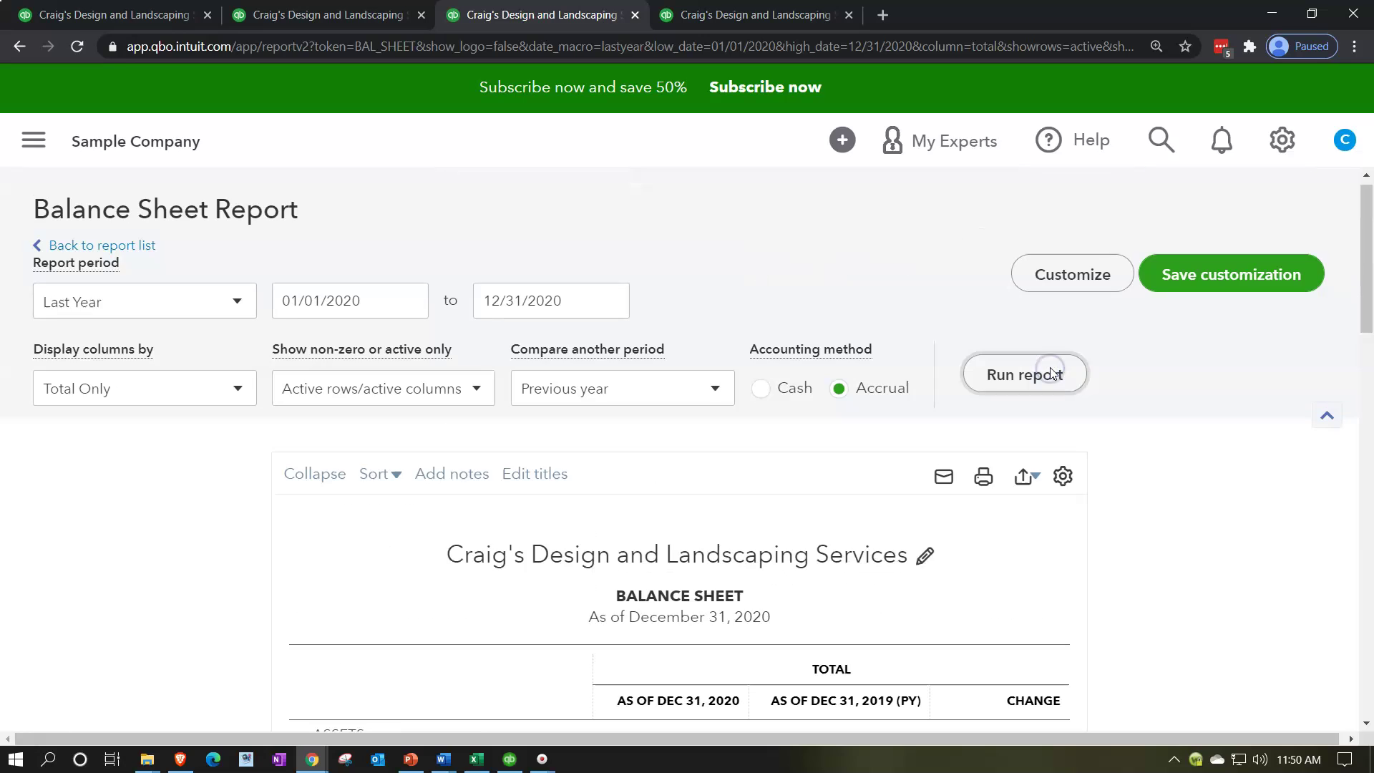
# Examine the 2020, 2019 and change columns for the Balance Sheet's asset accounts, especially Accounts Receivable.
pyautogui.scroll(-5, 1047, 427)
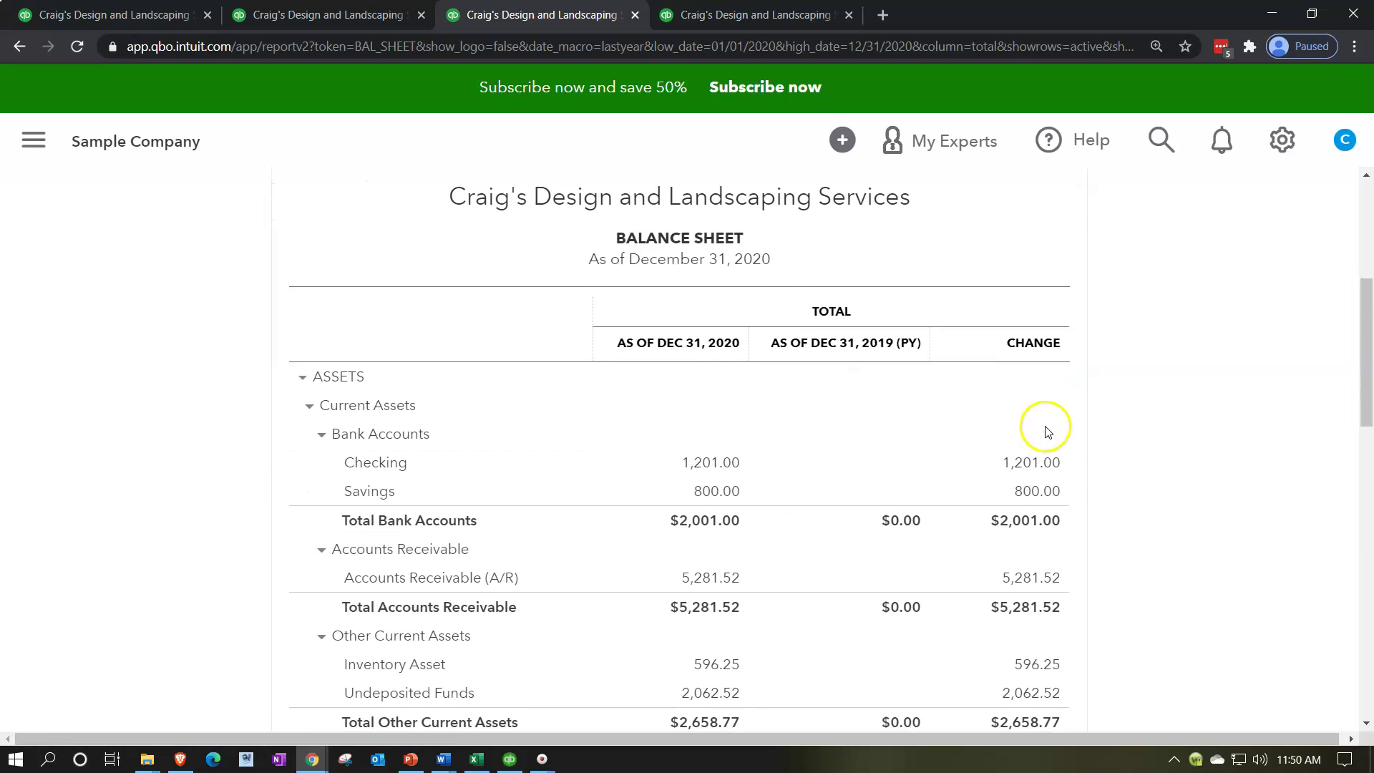
pyautogui.scroll(-1, 1064, 550)
pyautogui.click(1061, 557)
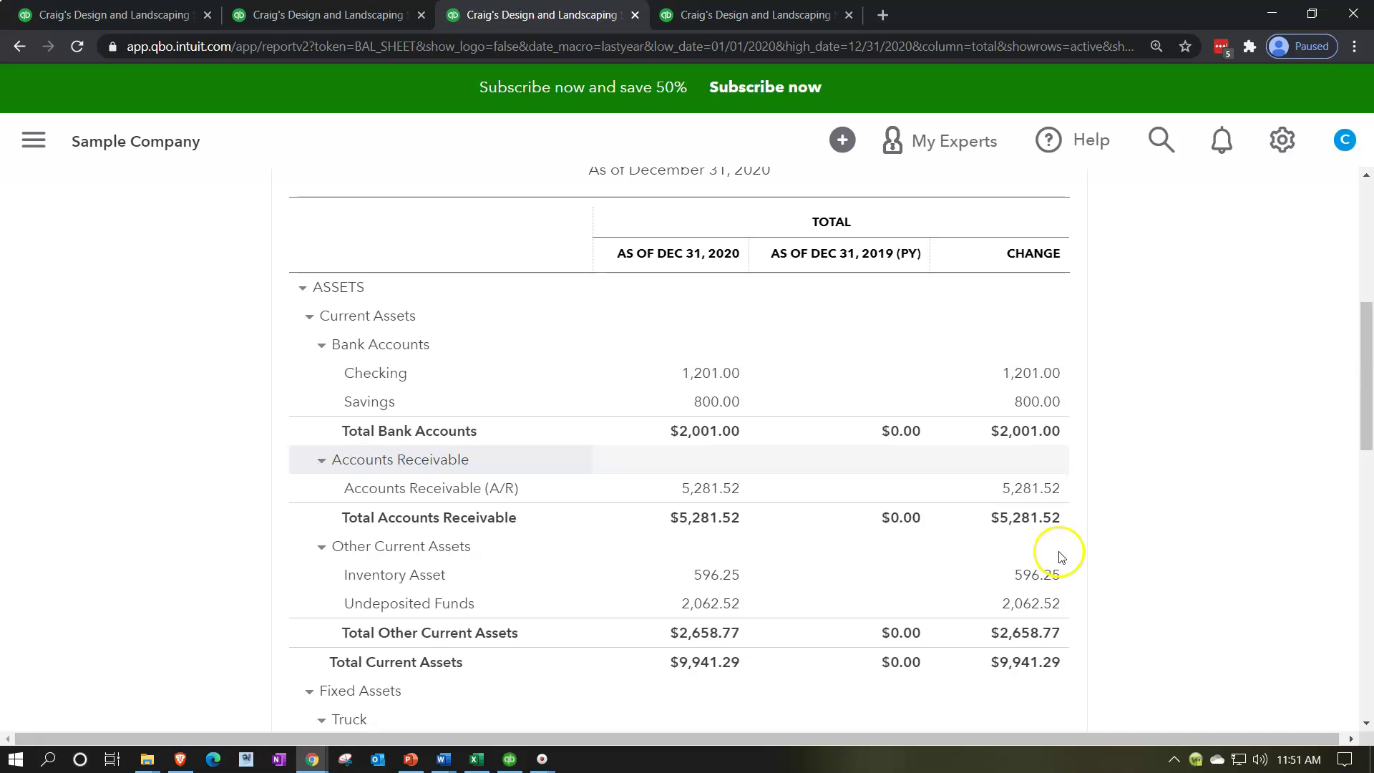
pyautogui.scroll(-2, 950, 366)
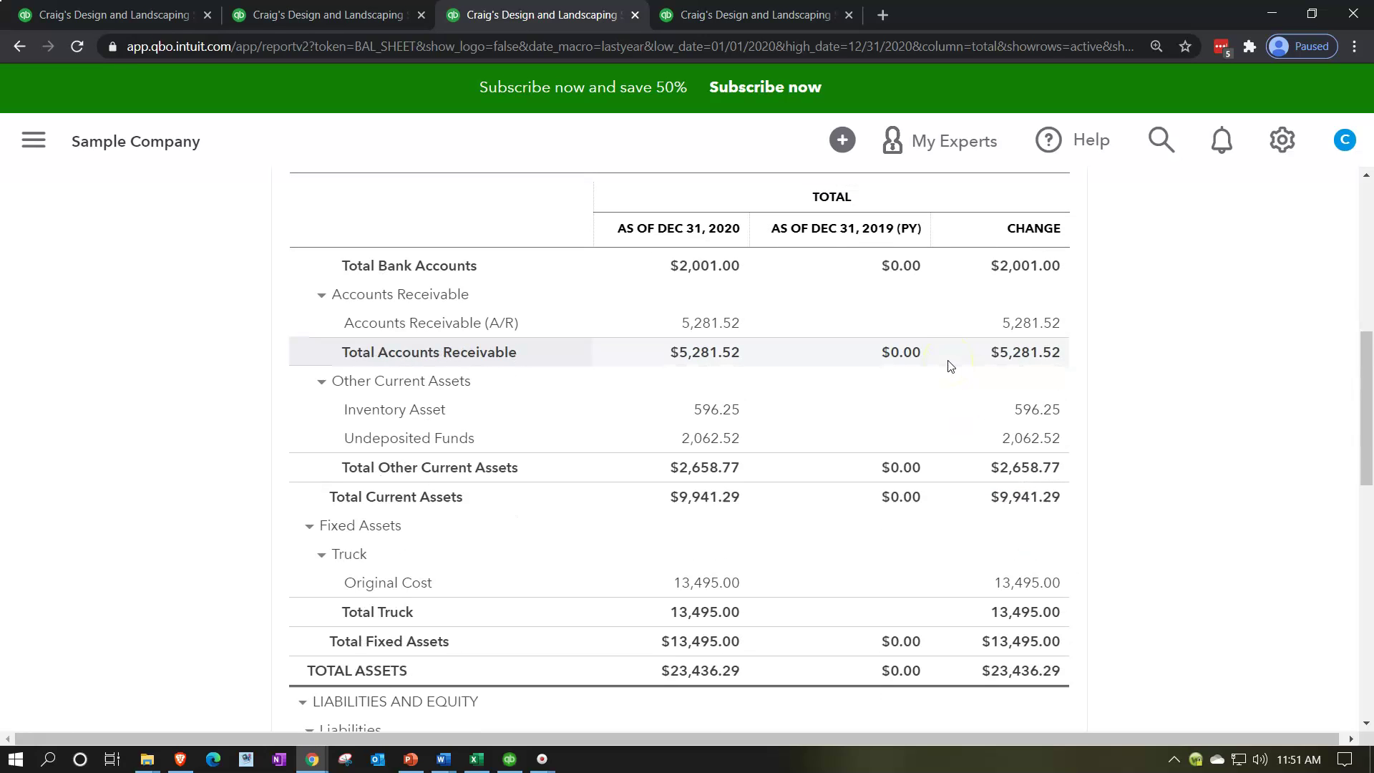
pyautogui.click(733, 331)
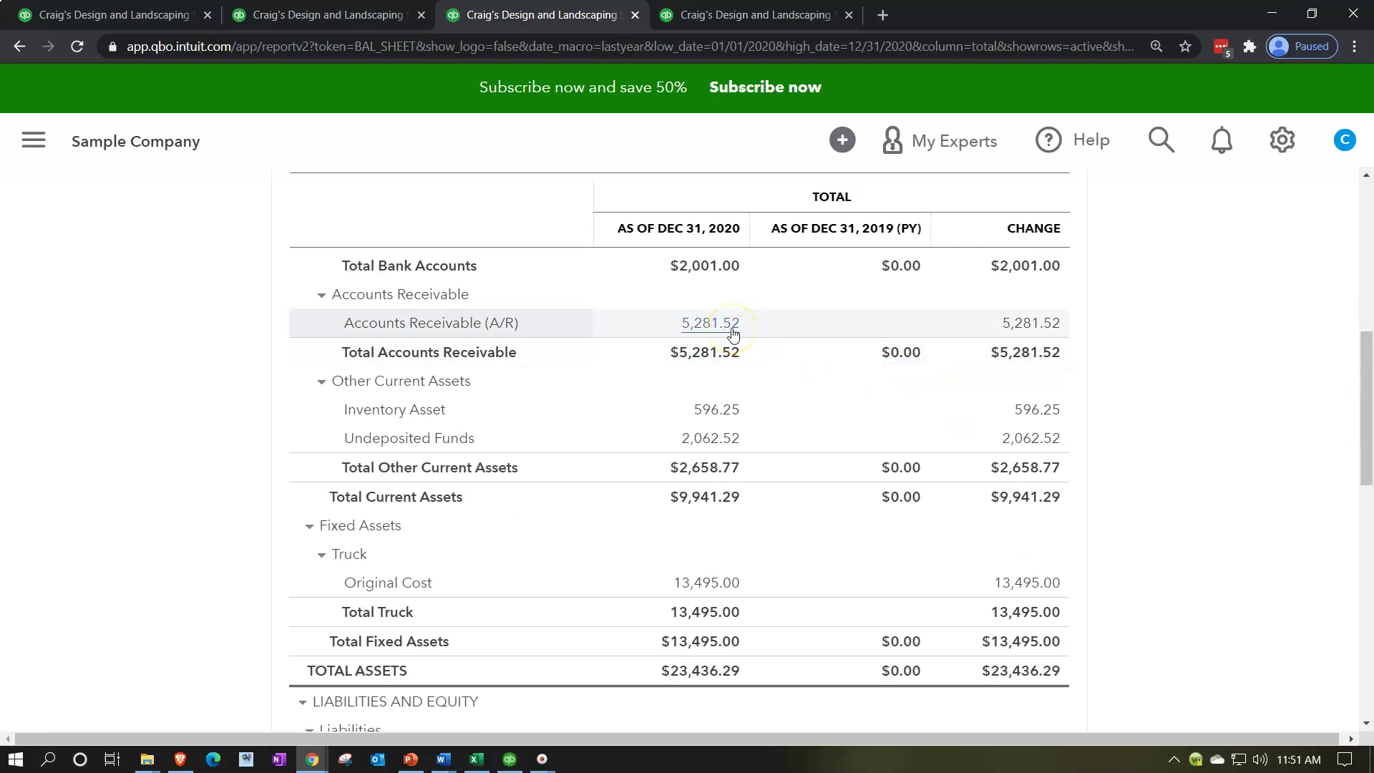
pyautogui.click(899, 267)
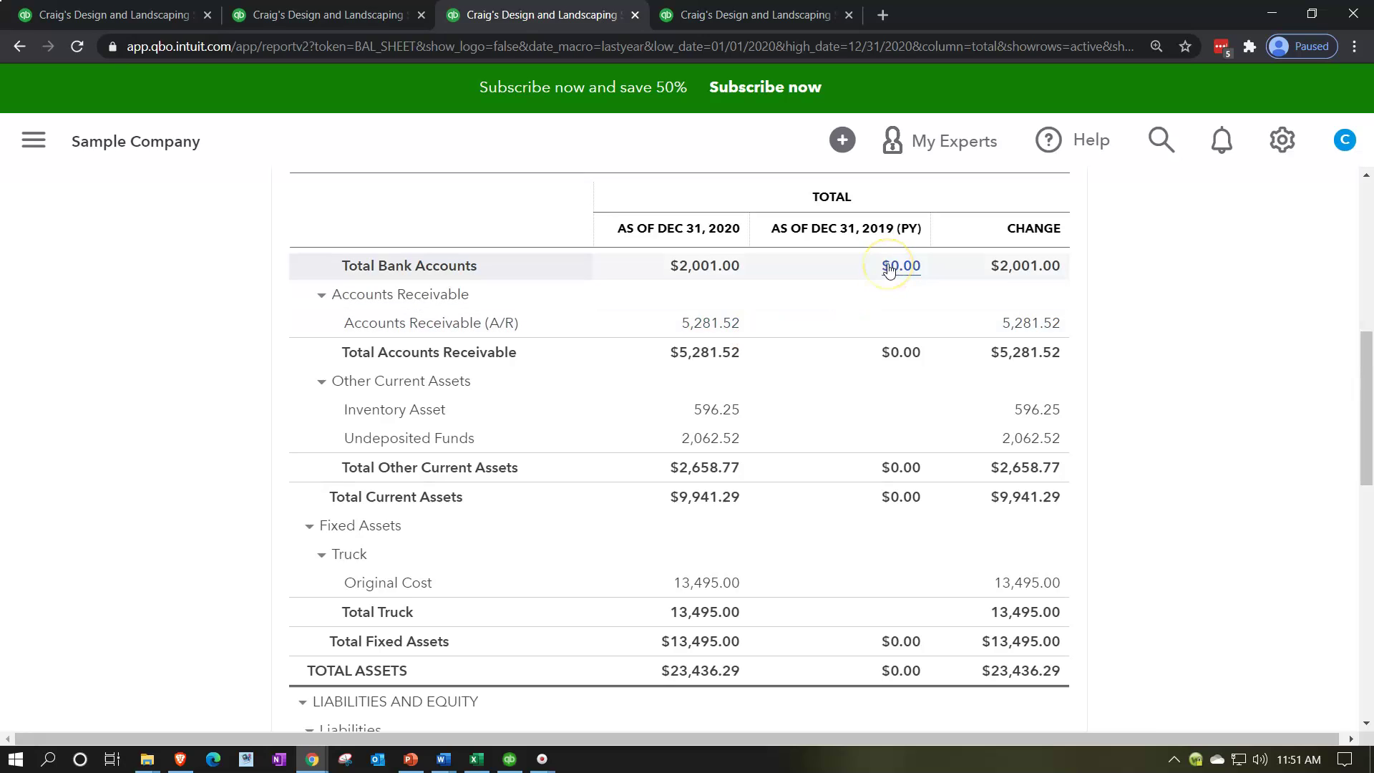
pyautogui.click(794, 324)
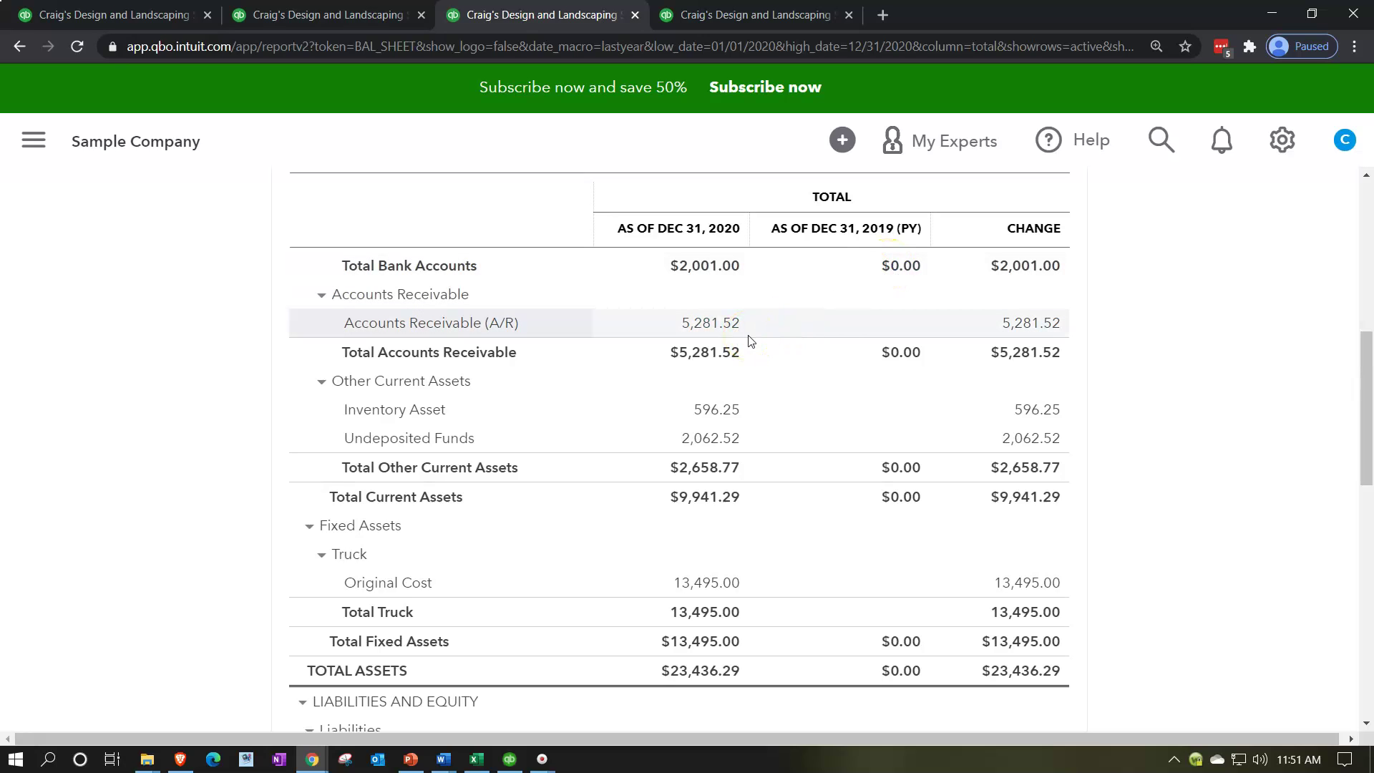
pyautogui.click(832, 334)
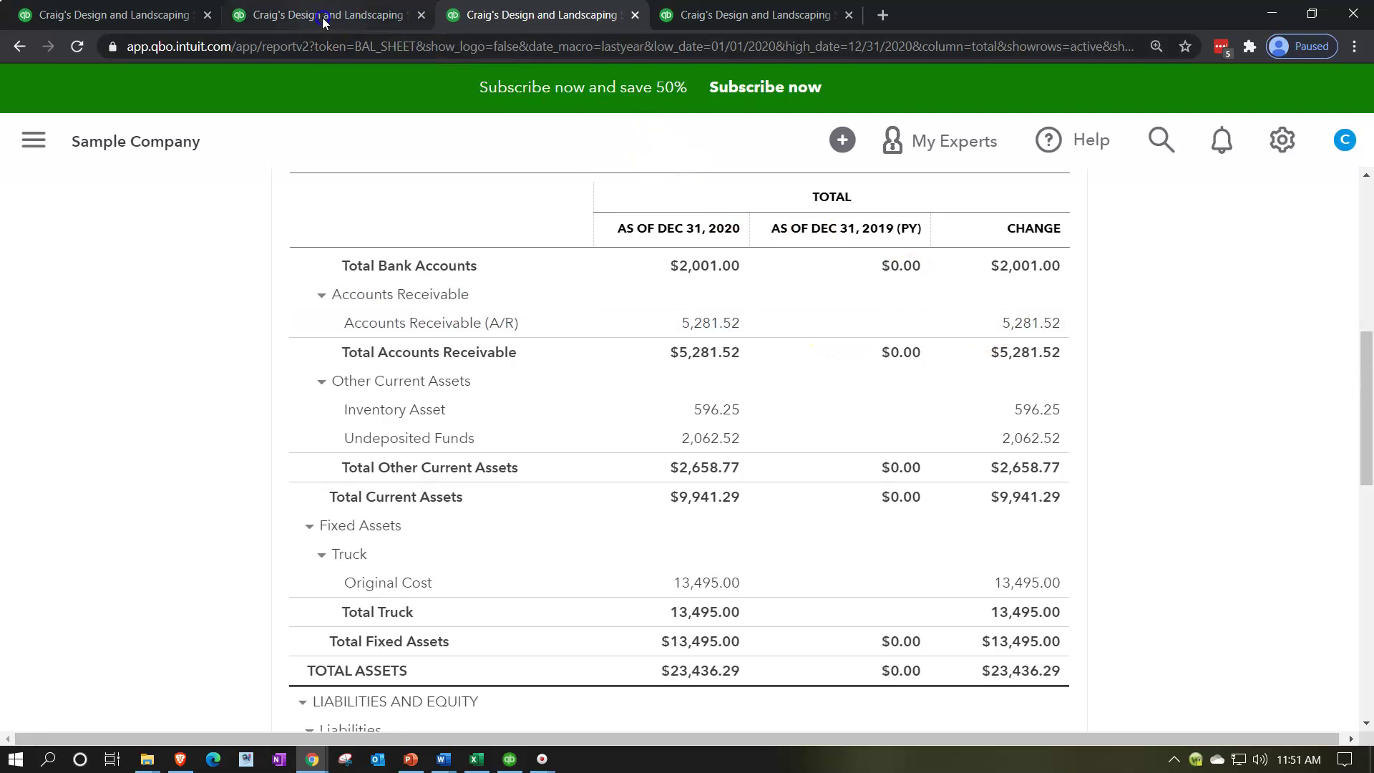
# Compare the Balance Sheet changes in current asset accounts with the operating activities adjustments on the Statement of Cash Flows.
pyautogui.click(288, 448)
pyautogui.hotkey('ctrl', 'shift', 'Tab')
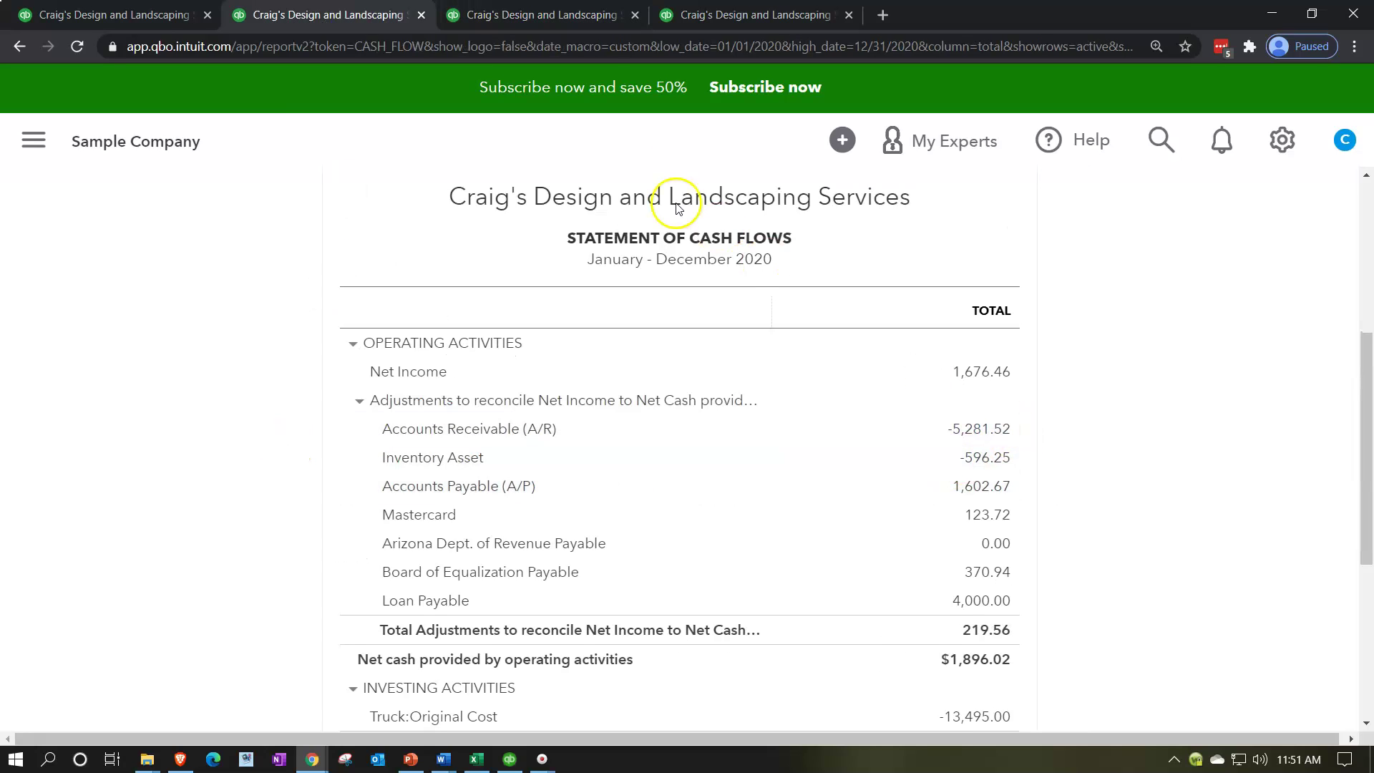
pyautogui.hotkey('ctrl', 'Tab')
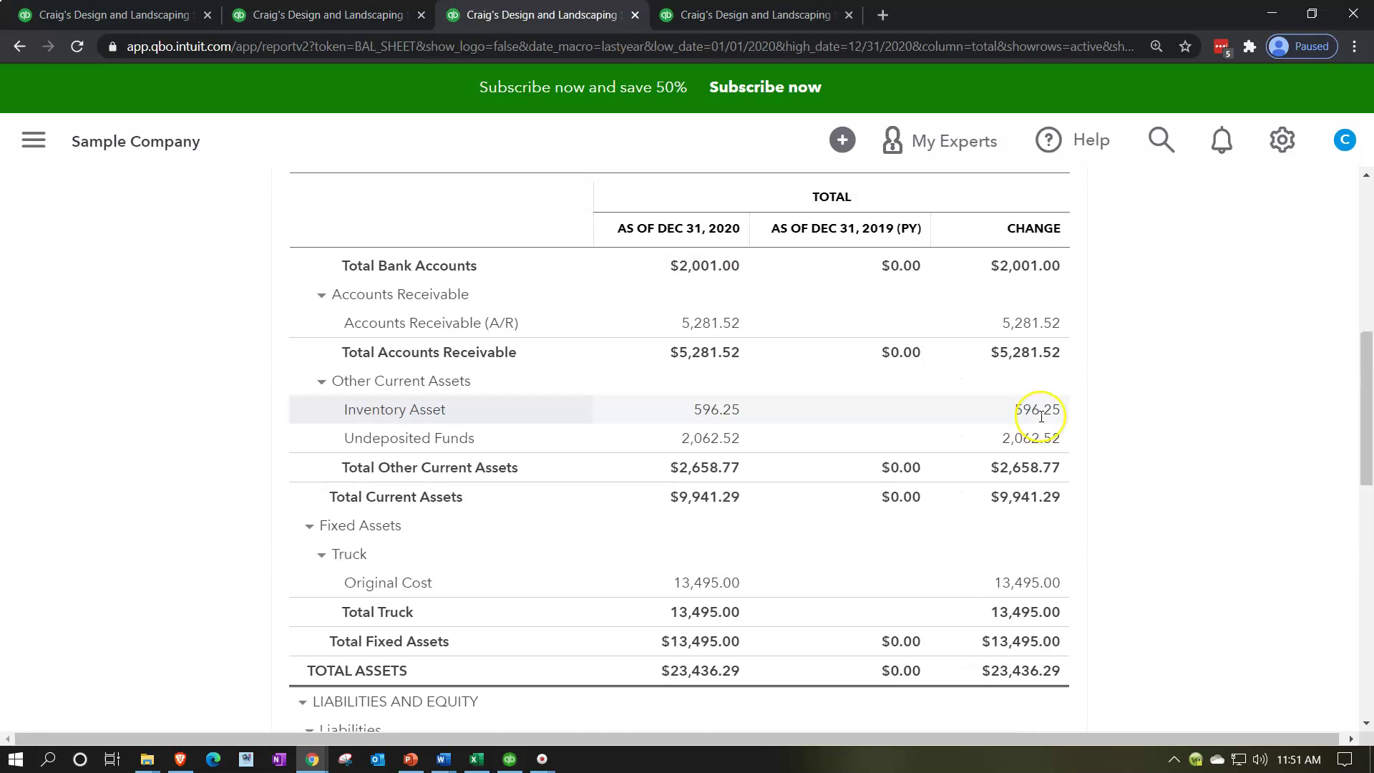
pyautogui.click(1038, 316)
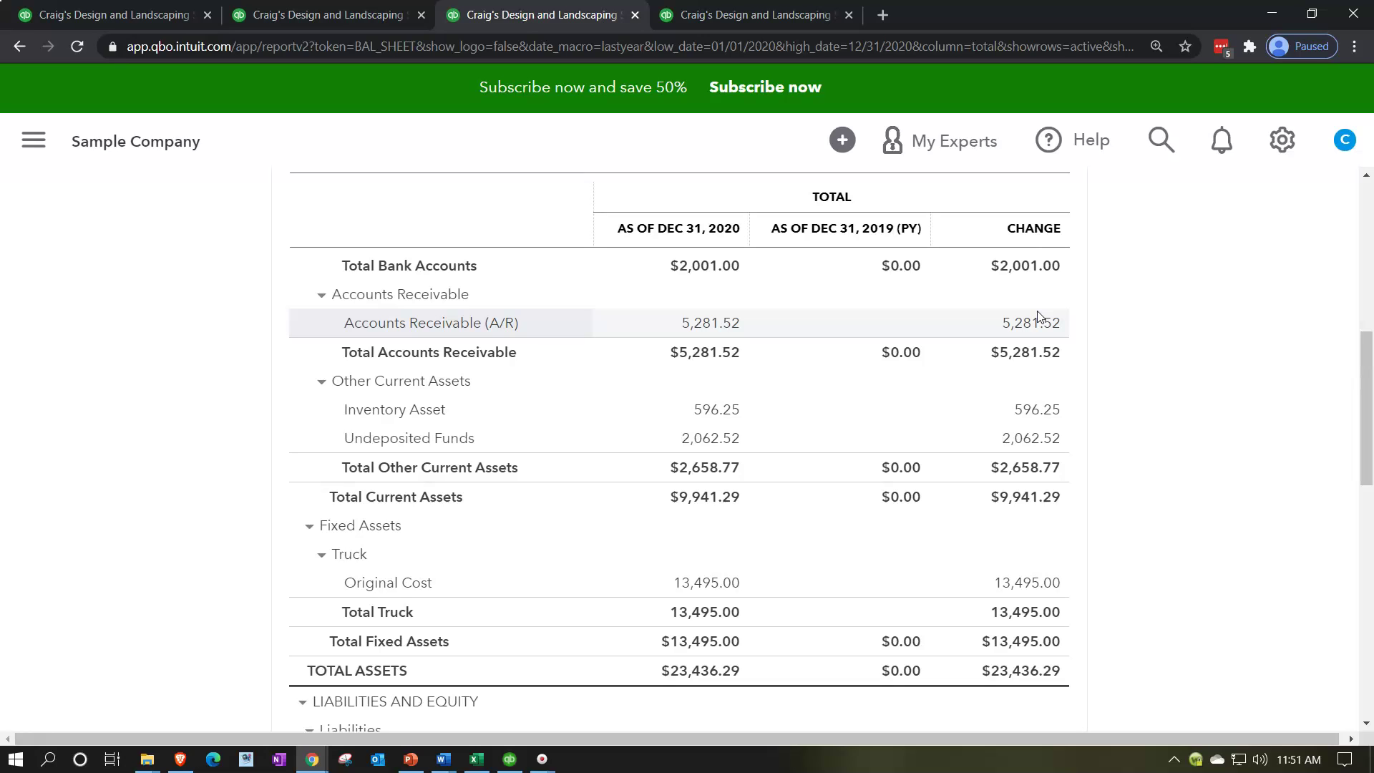
pyautogui.click(1029, 321)
pyautogui.click(349, 19)
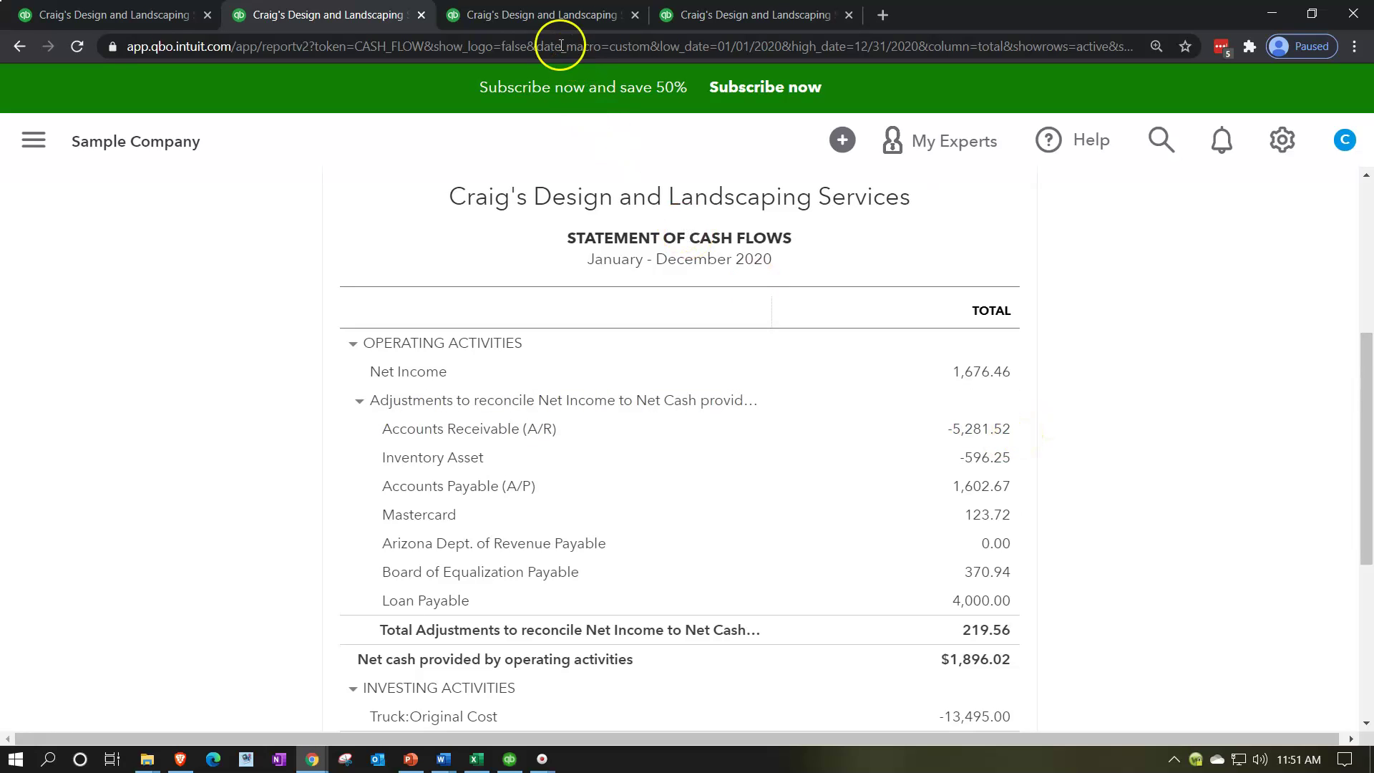
pyautogui.click(544, 24)
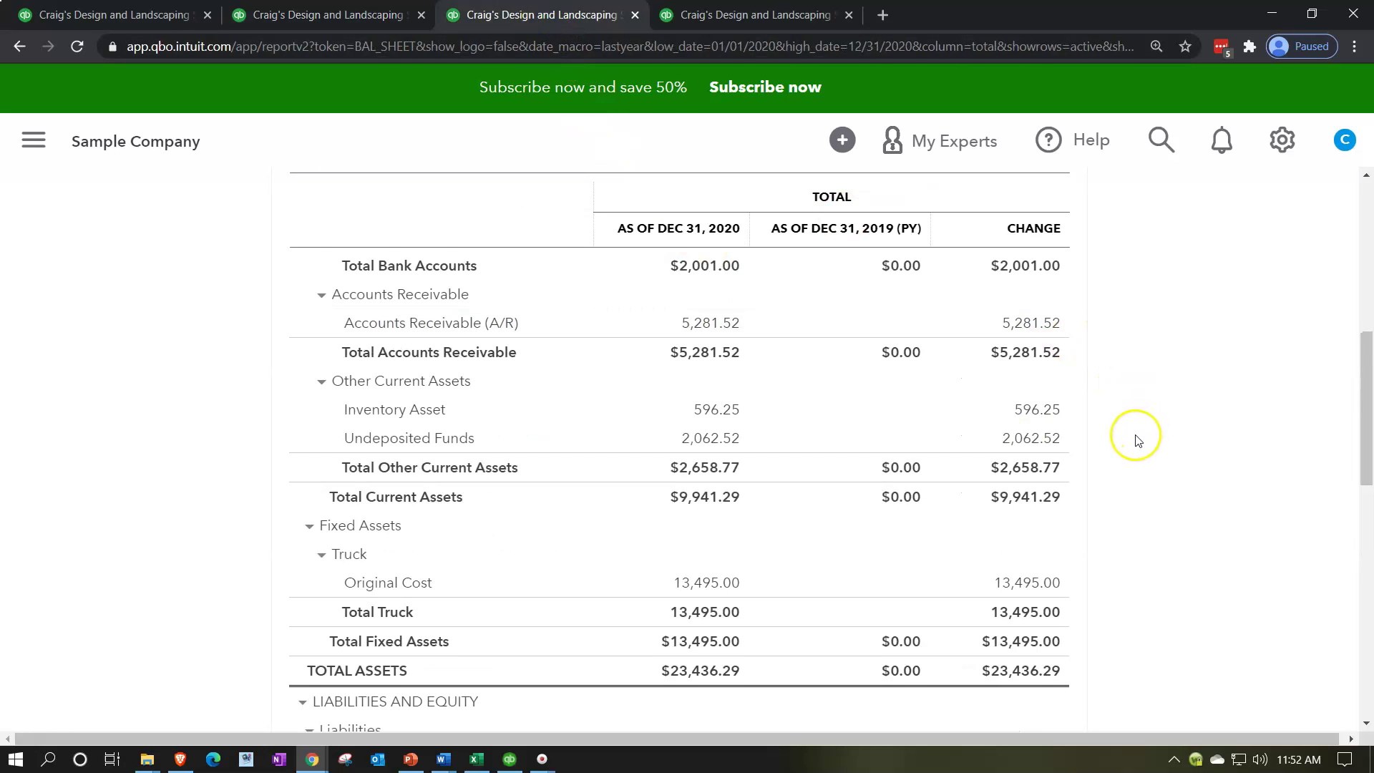
pyautogui.scroll(5, 1136, 439)
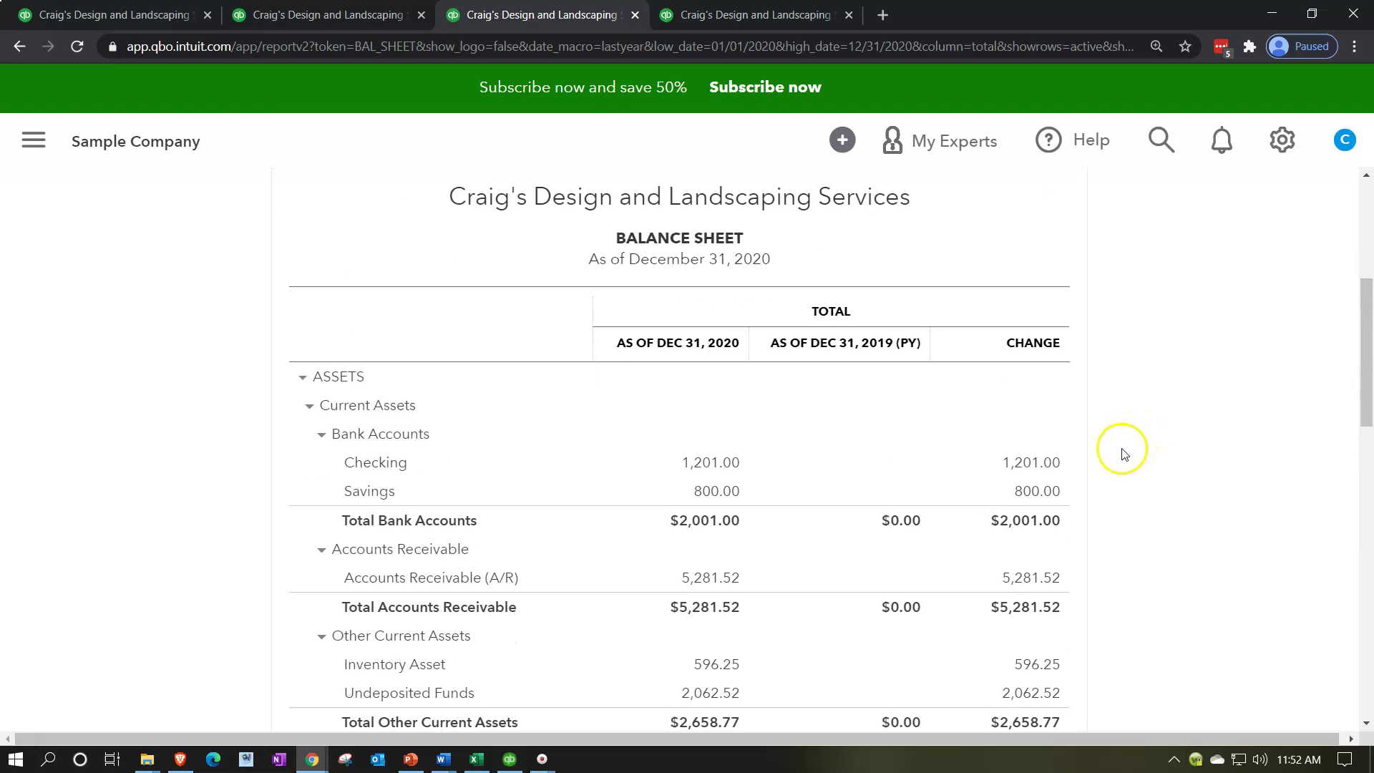
pyautogui.scroll(-3, 1119, 450)
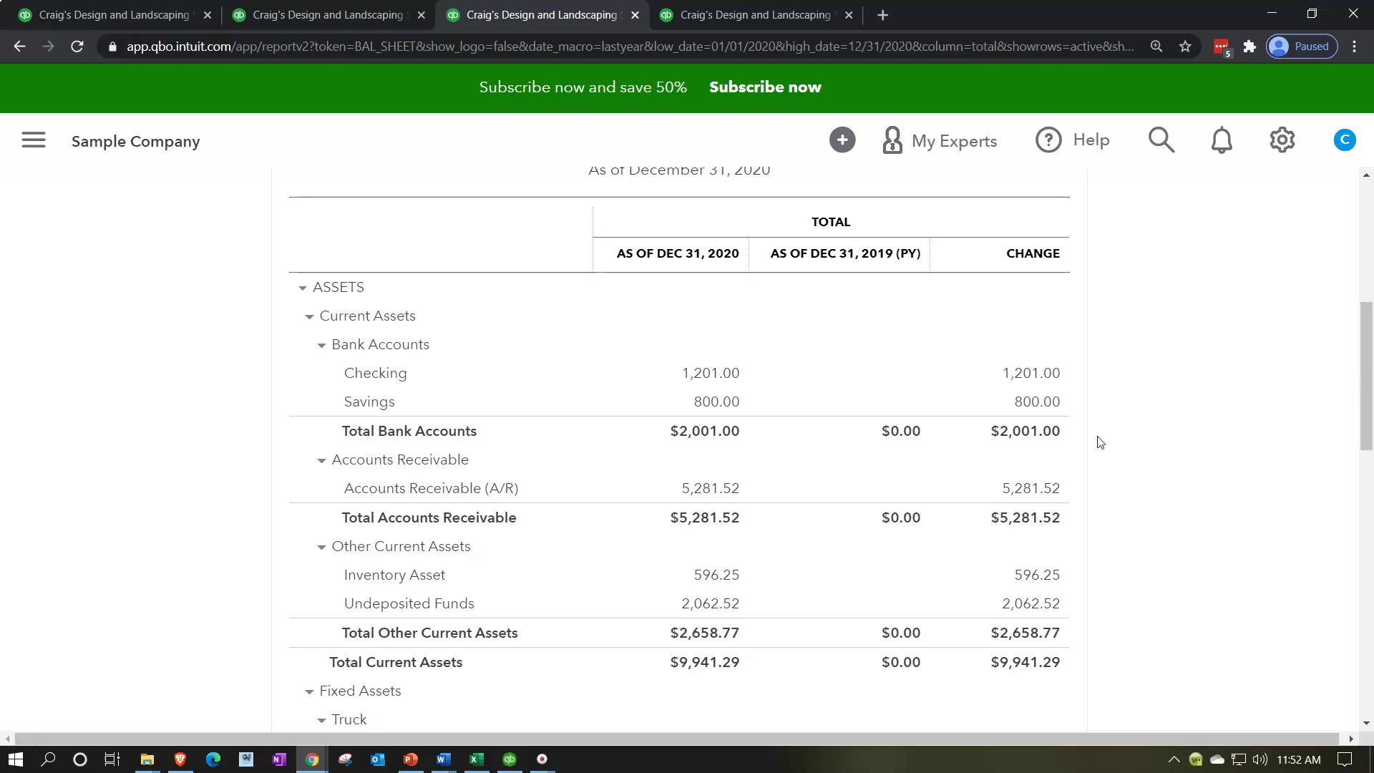
# Examine the Statement of Cash Flows from the operating adjustments through financing activities, including Opening Balance Equity and cash at end of period.
pyautogui.click(350, 15)
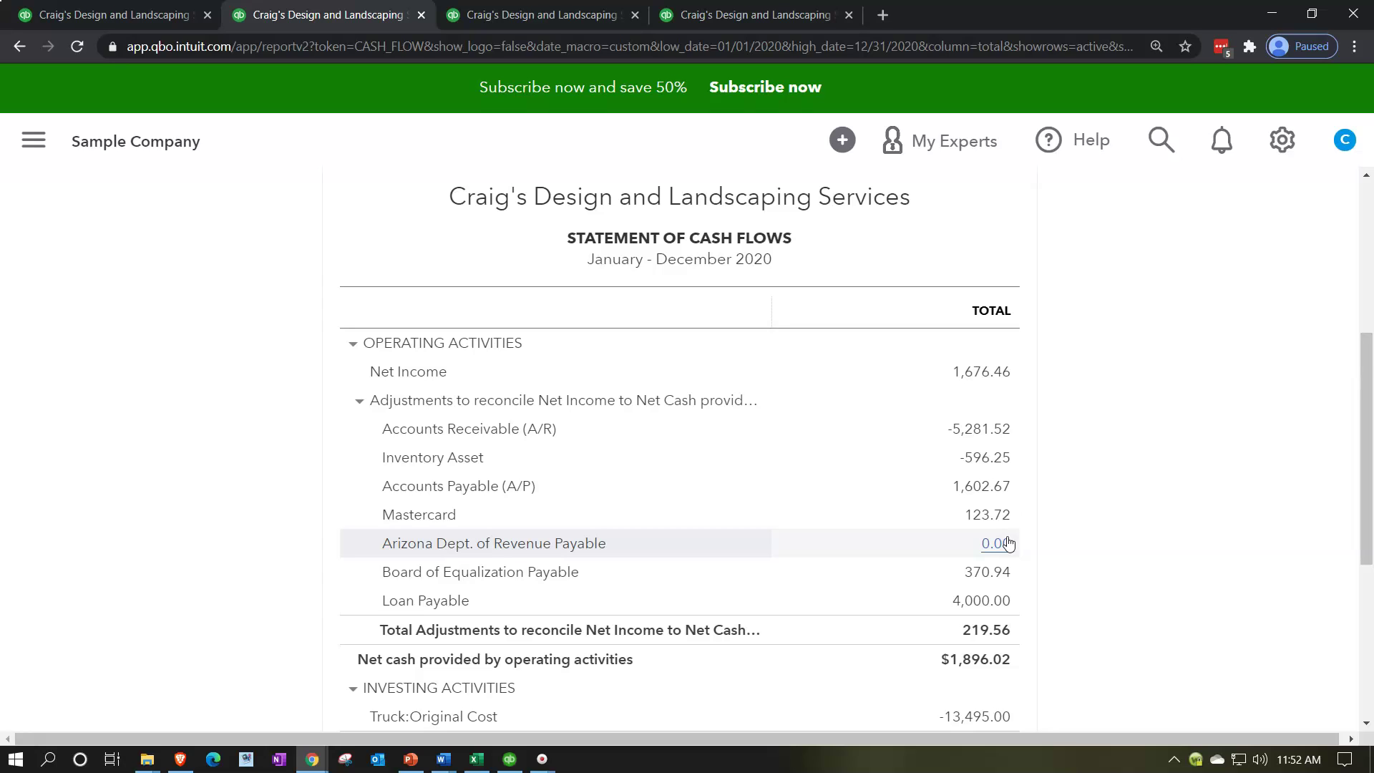
pyautogui.scroll(-1, 1008, 573)
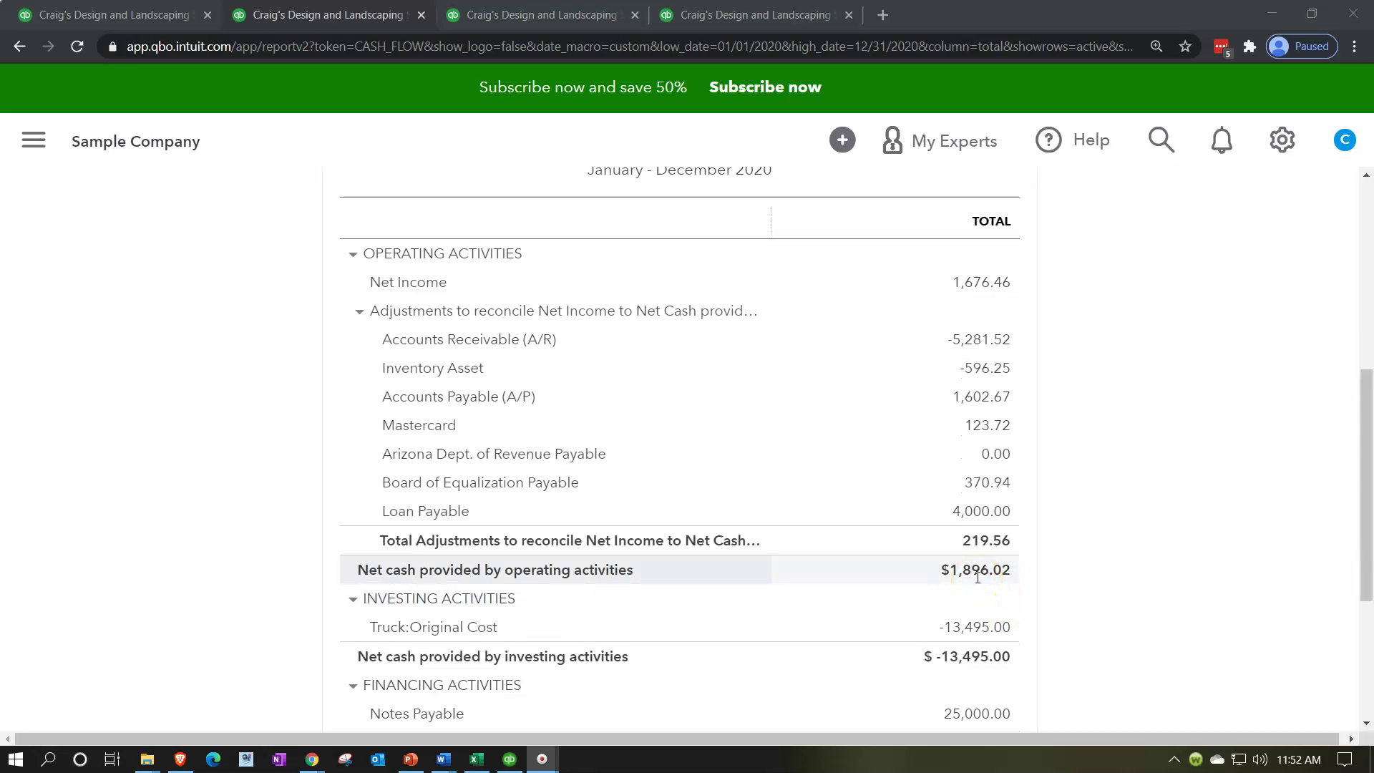
pyautogui.scroll(-3, 1139, 558)
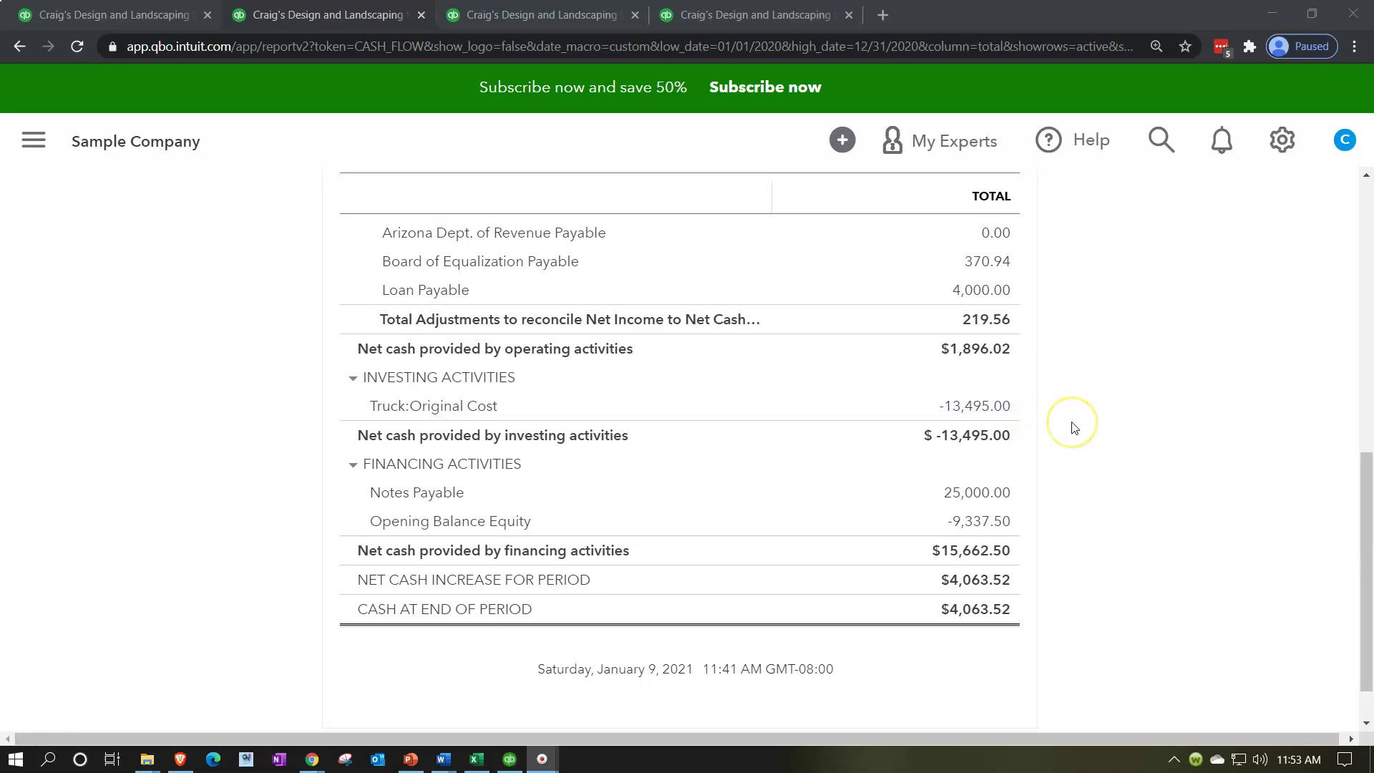
pyautogui.scroll(-1, 1074, 427)
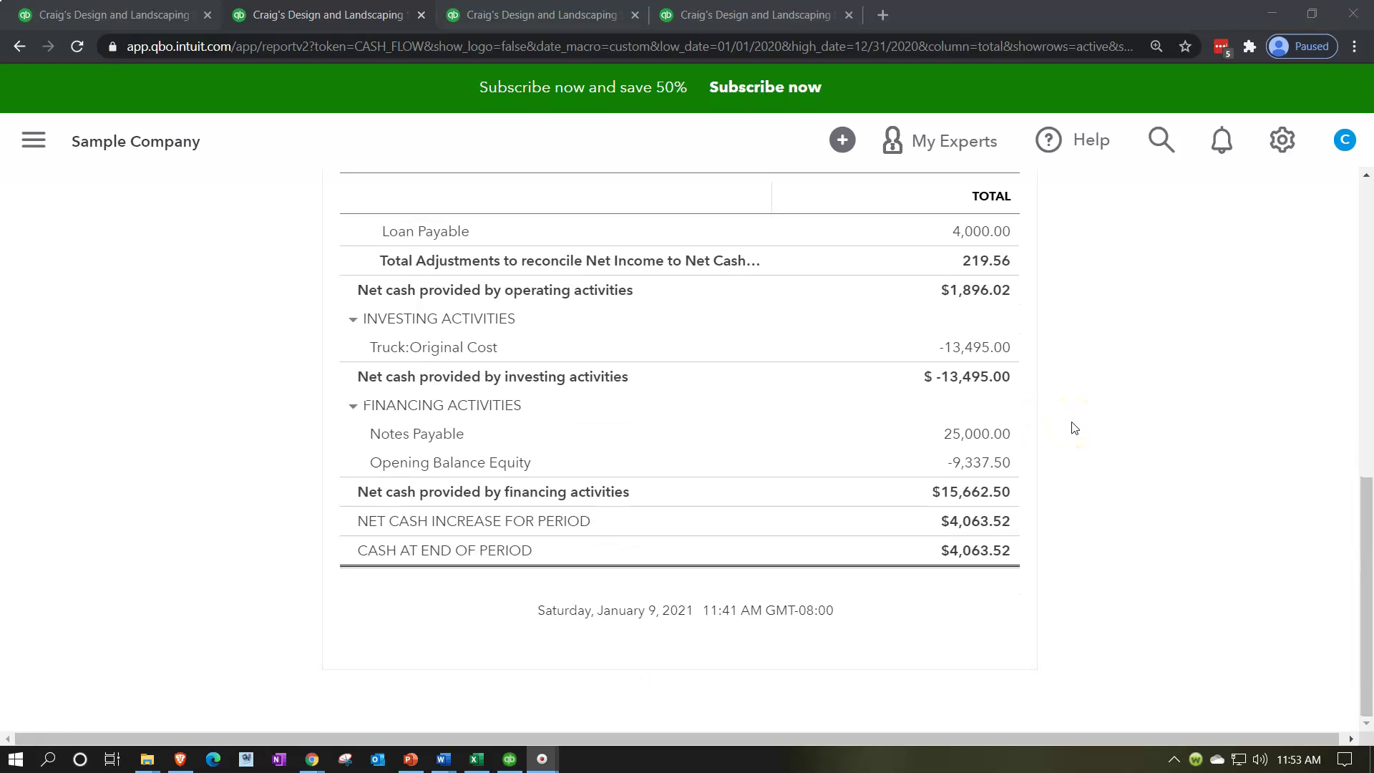
pyautogui.click(346, 460)
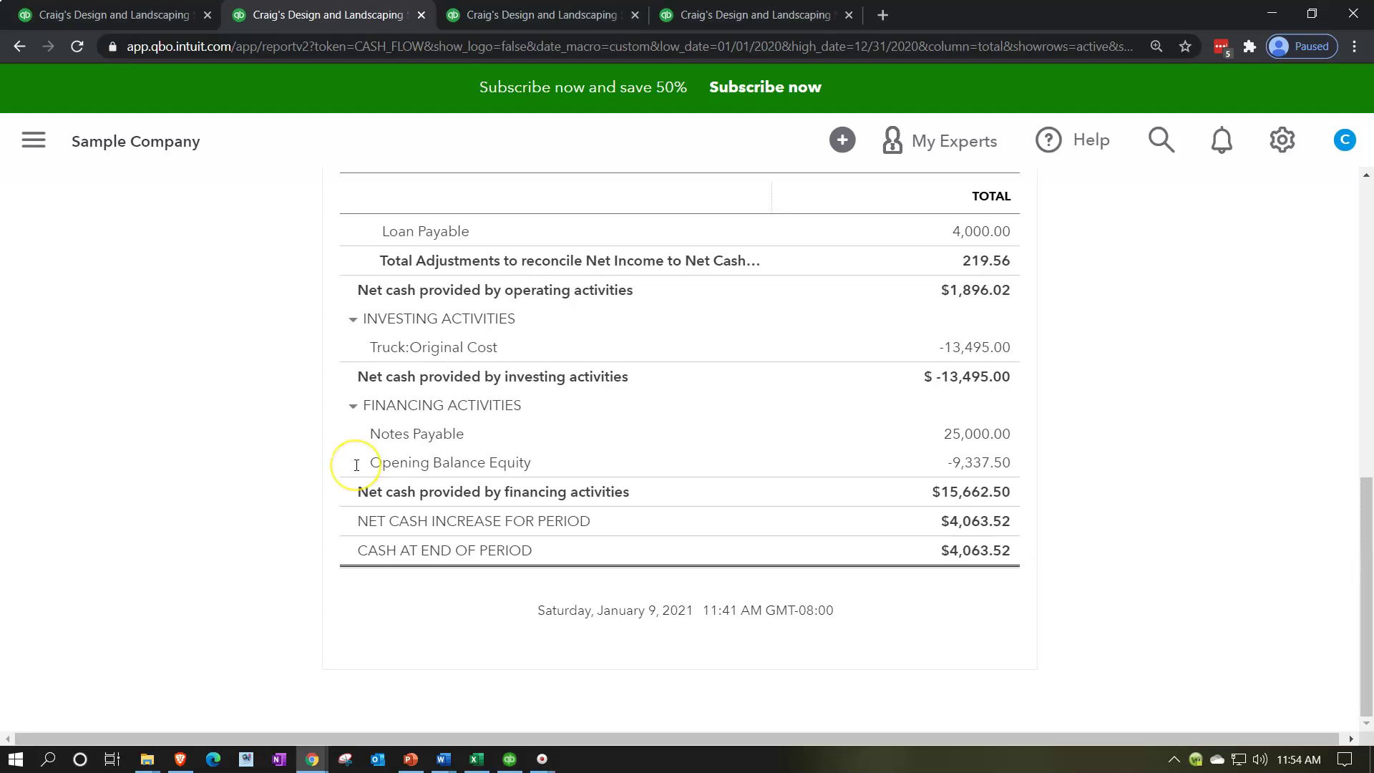
pyautogui.click(342, 463)
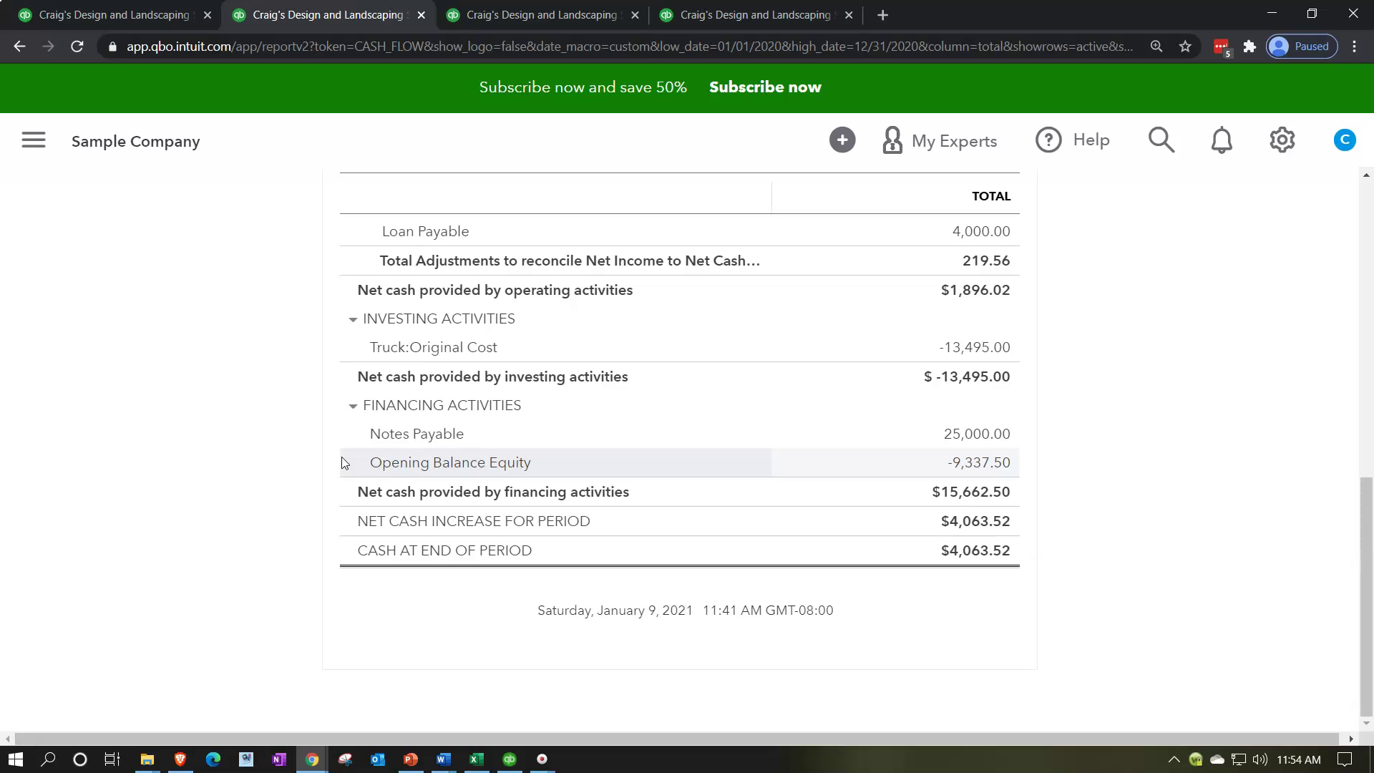
pyautogui.click(328, 461)
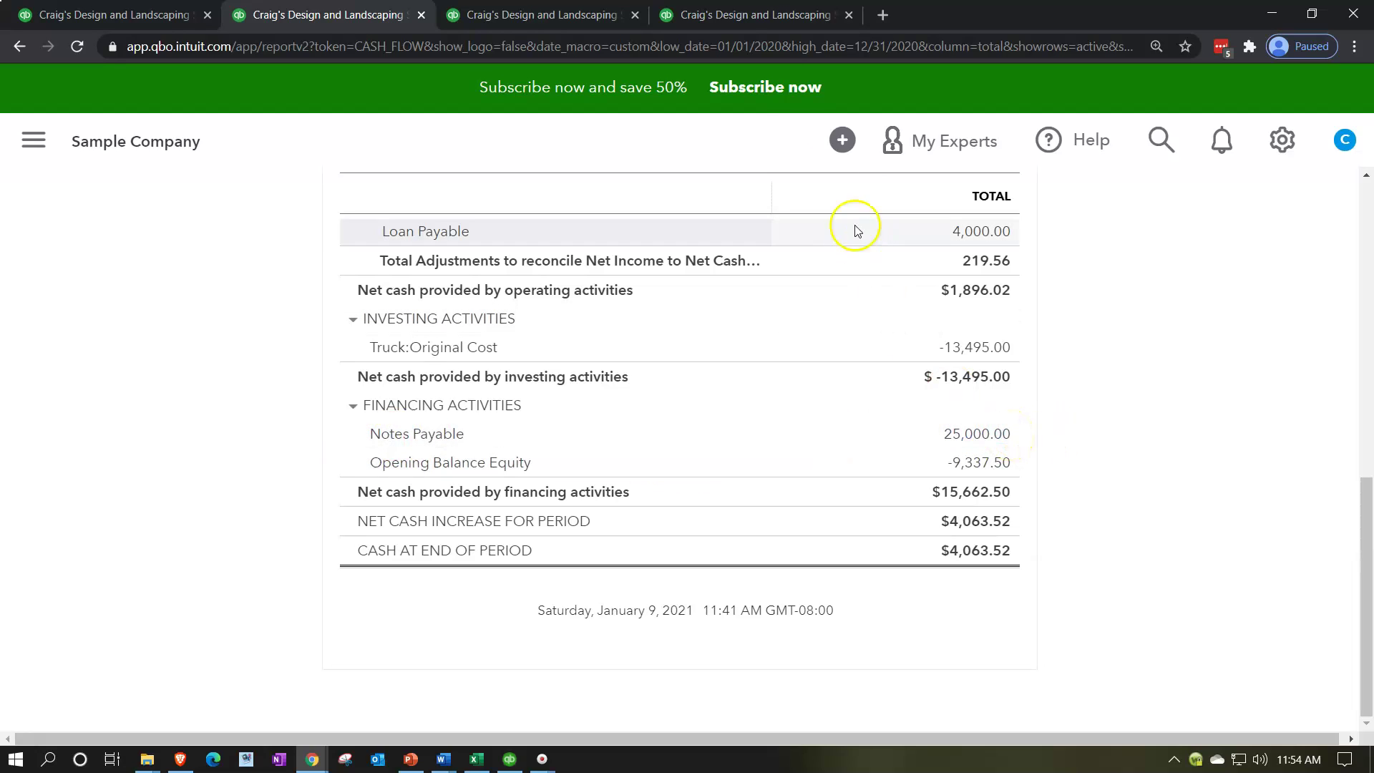
# Return to the Balance Sheet and examine the changes in fixed assets, liabilities and equity, including Notes Payable.
pyautogui.click(541, 16)
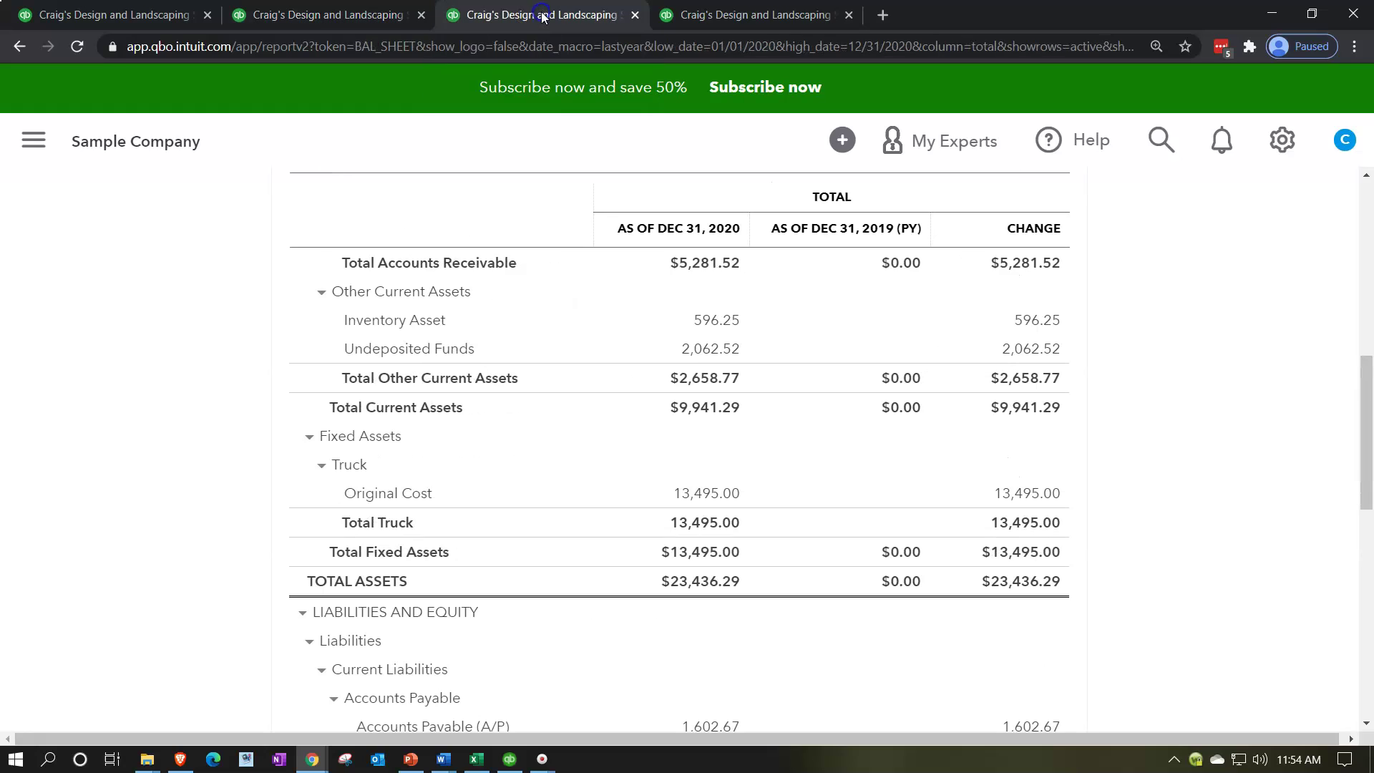
pyautogui.scroll(-3, 530, 366)
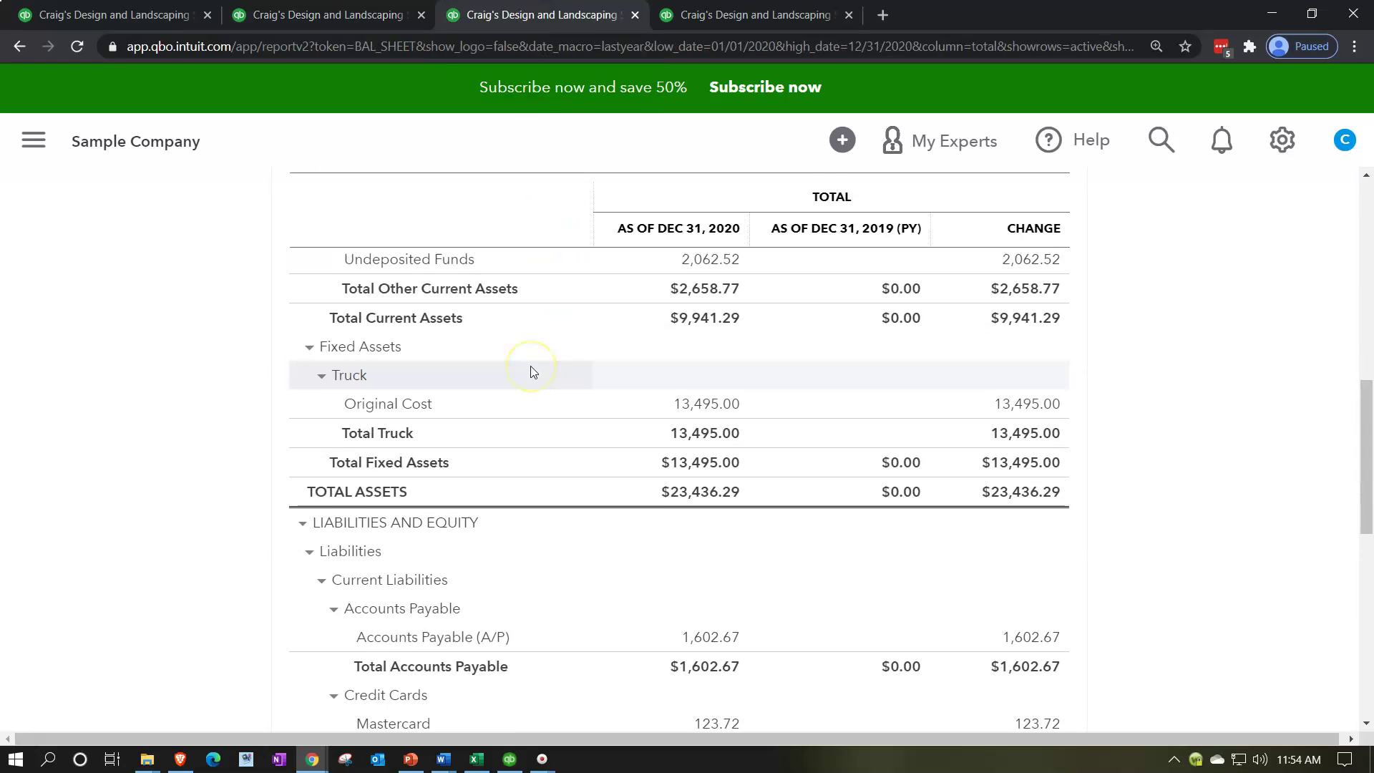
pyautogui.scroll(-4, 530, 367)
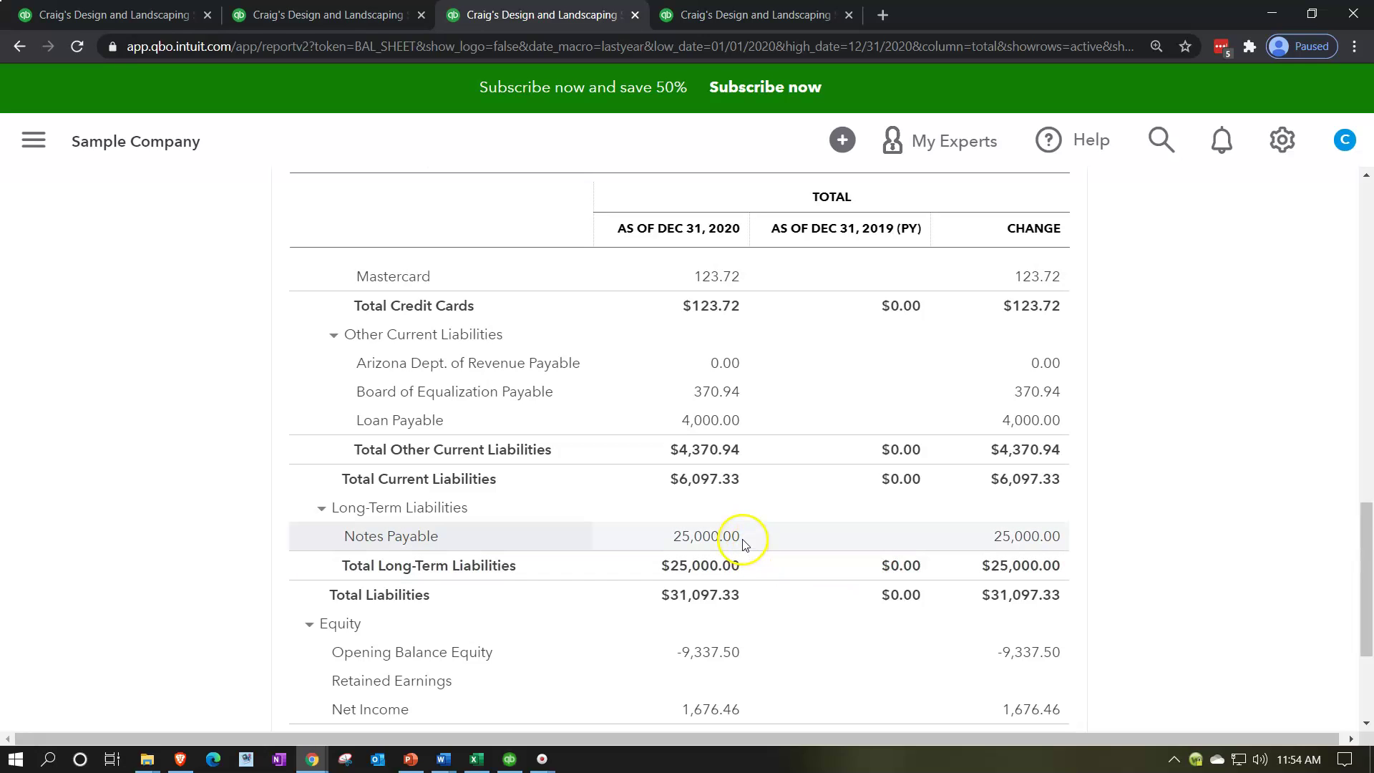
# Return to the Statement of Cash Flows and set up the Windows Calculator in compact form beside the report totals.
pyautogui.click(330, 18)
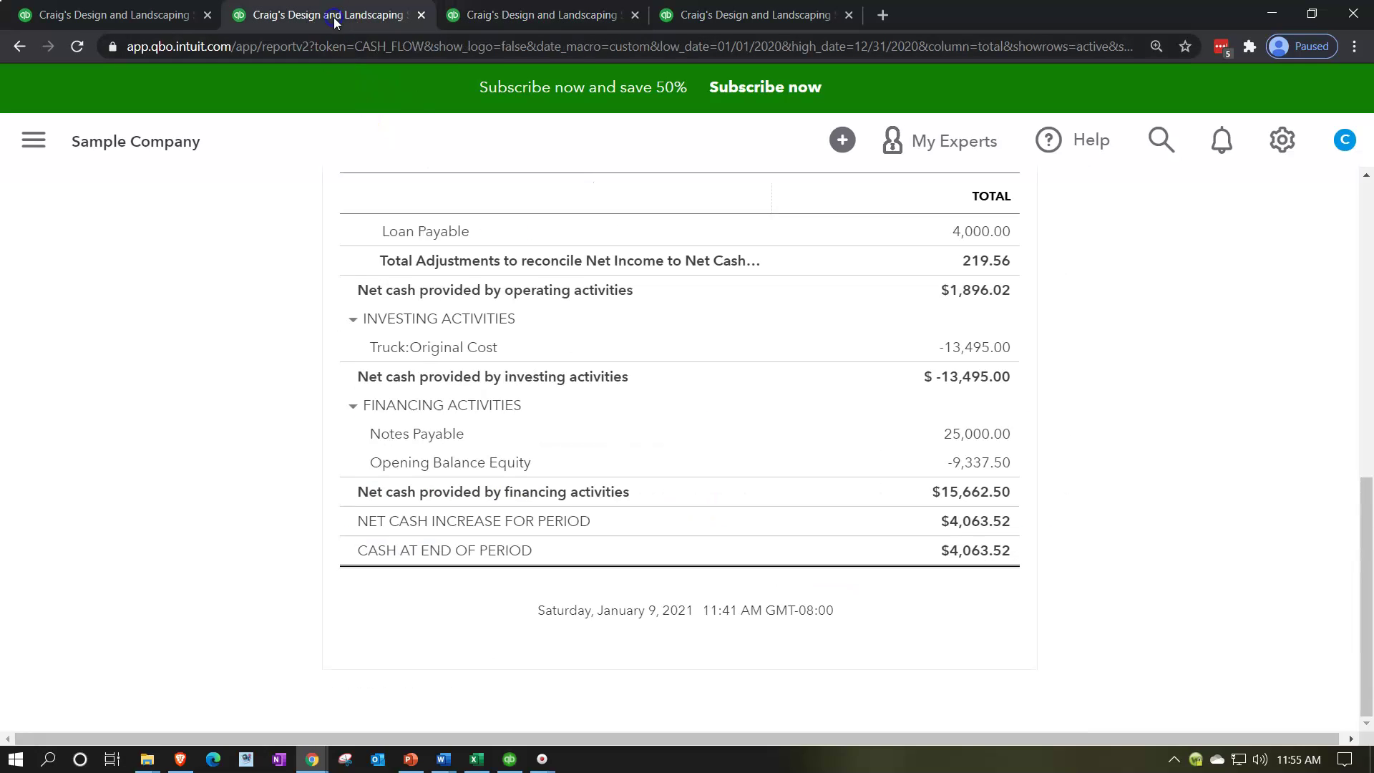
pyautogui.click(957, 465)
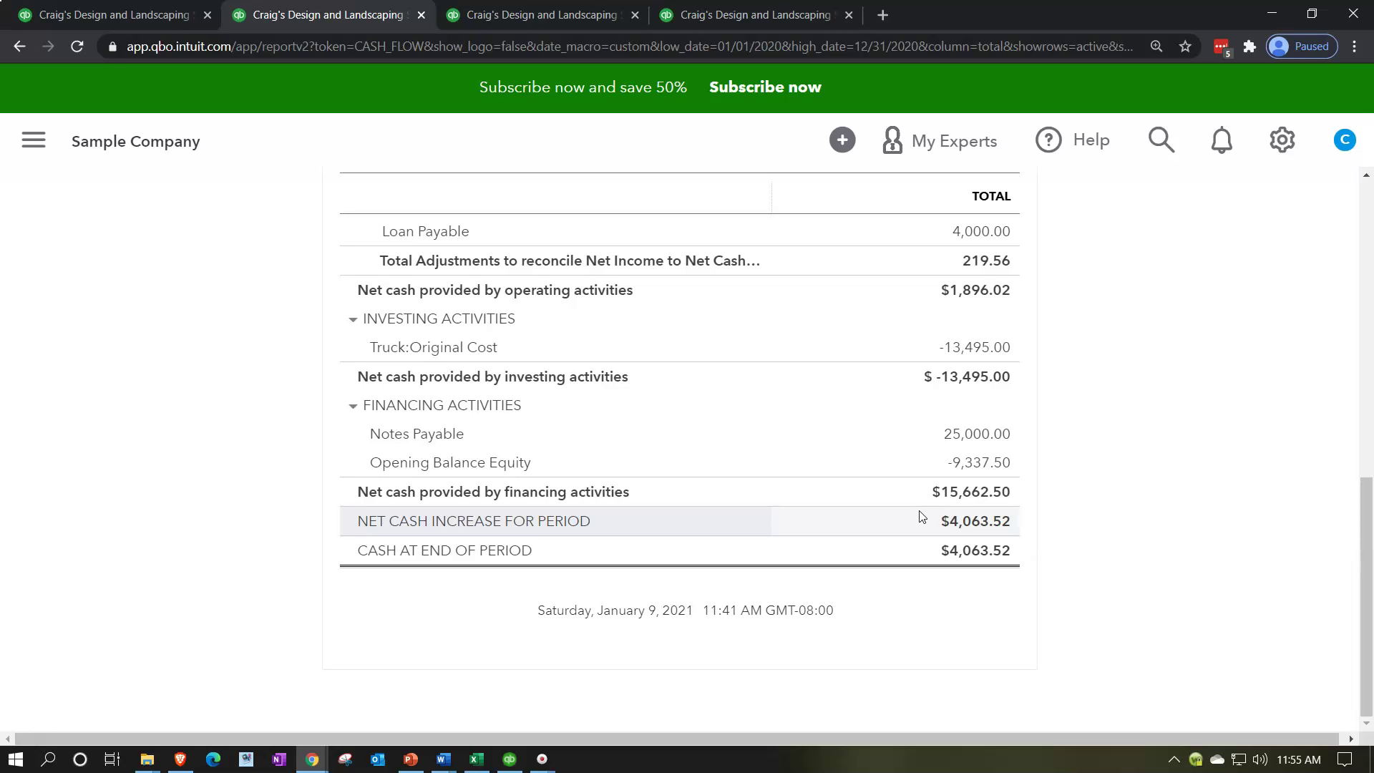
pyautogui.press('XF86Calculator')
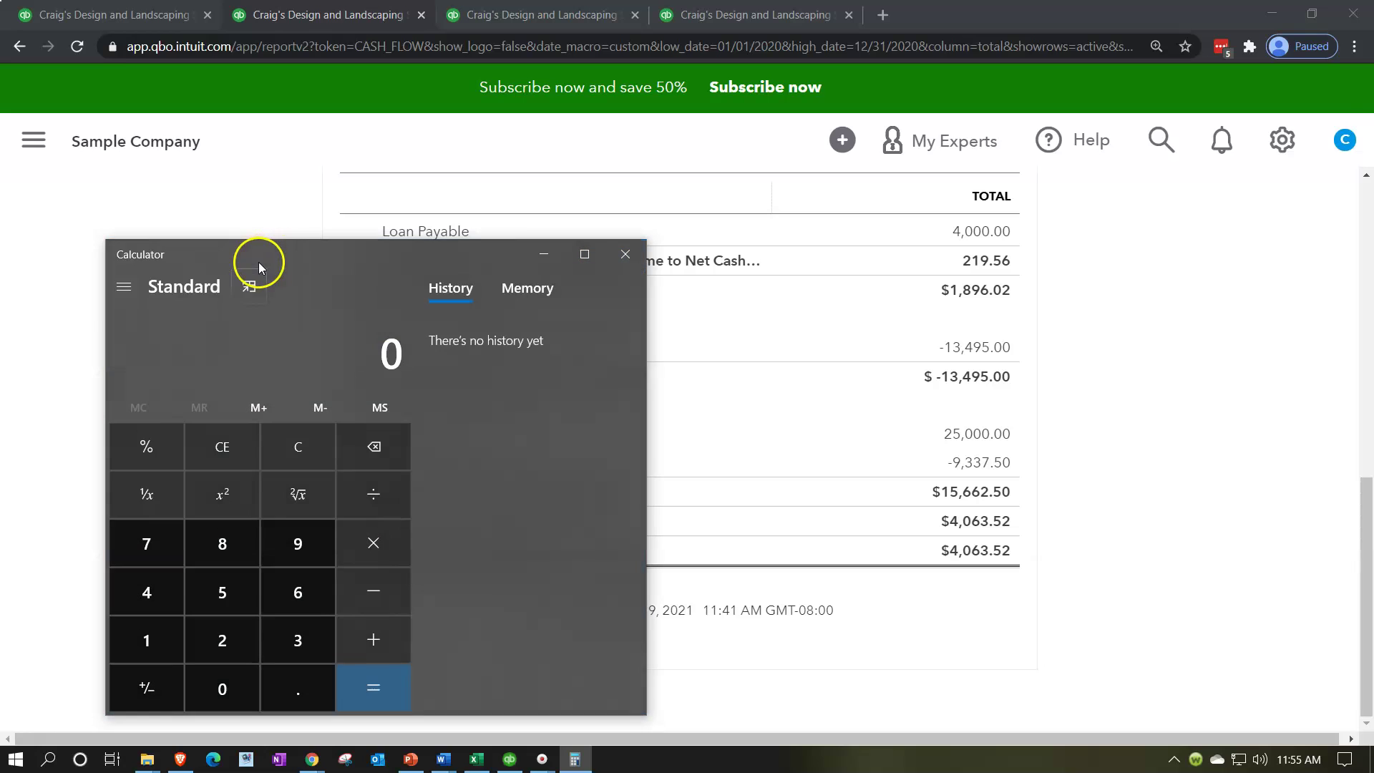
pyautogui.click(251, 286)
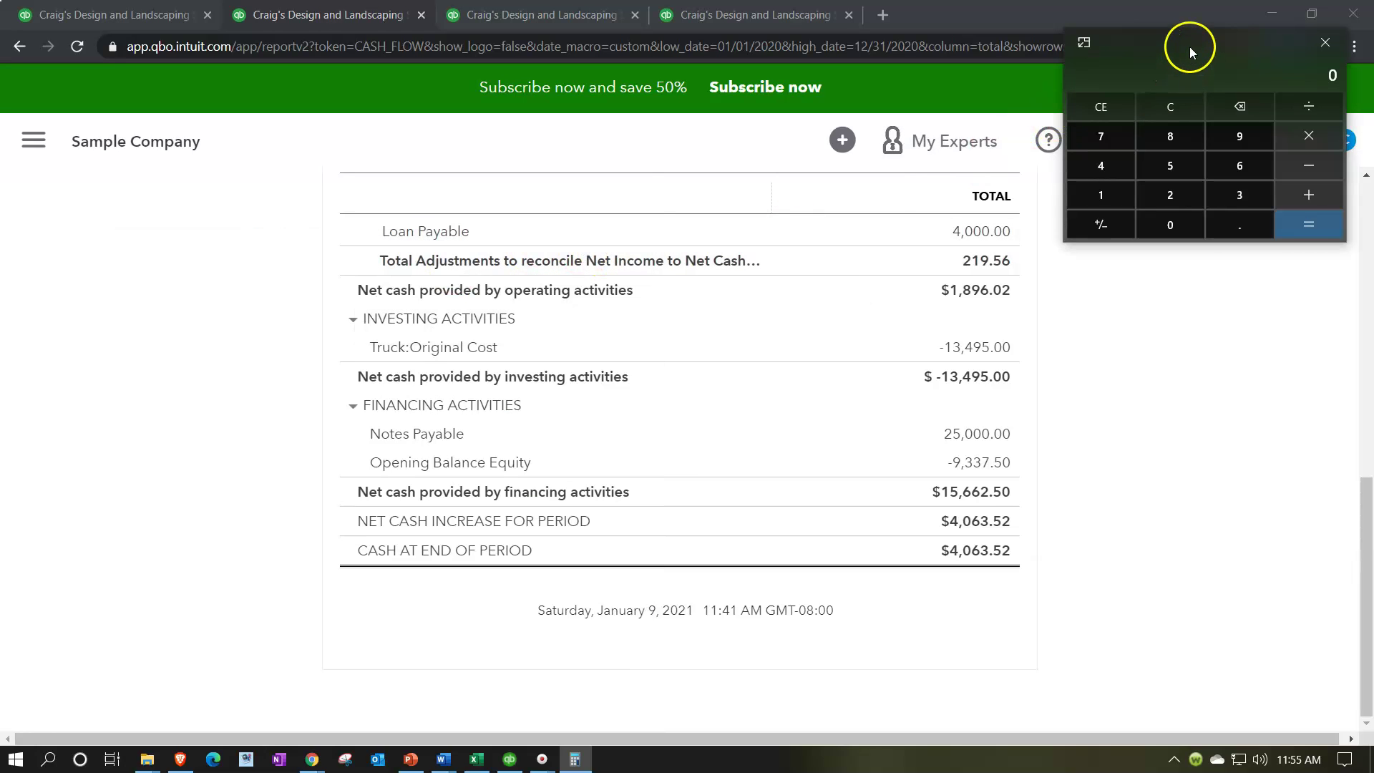
pyautogui.moveTo(1189, 46); pyautogui.dragTo(1184, 333)
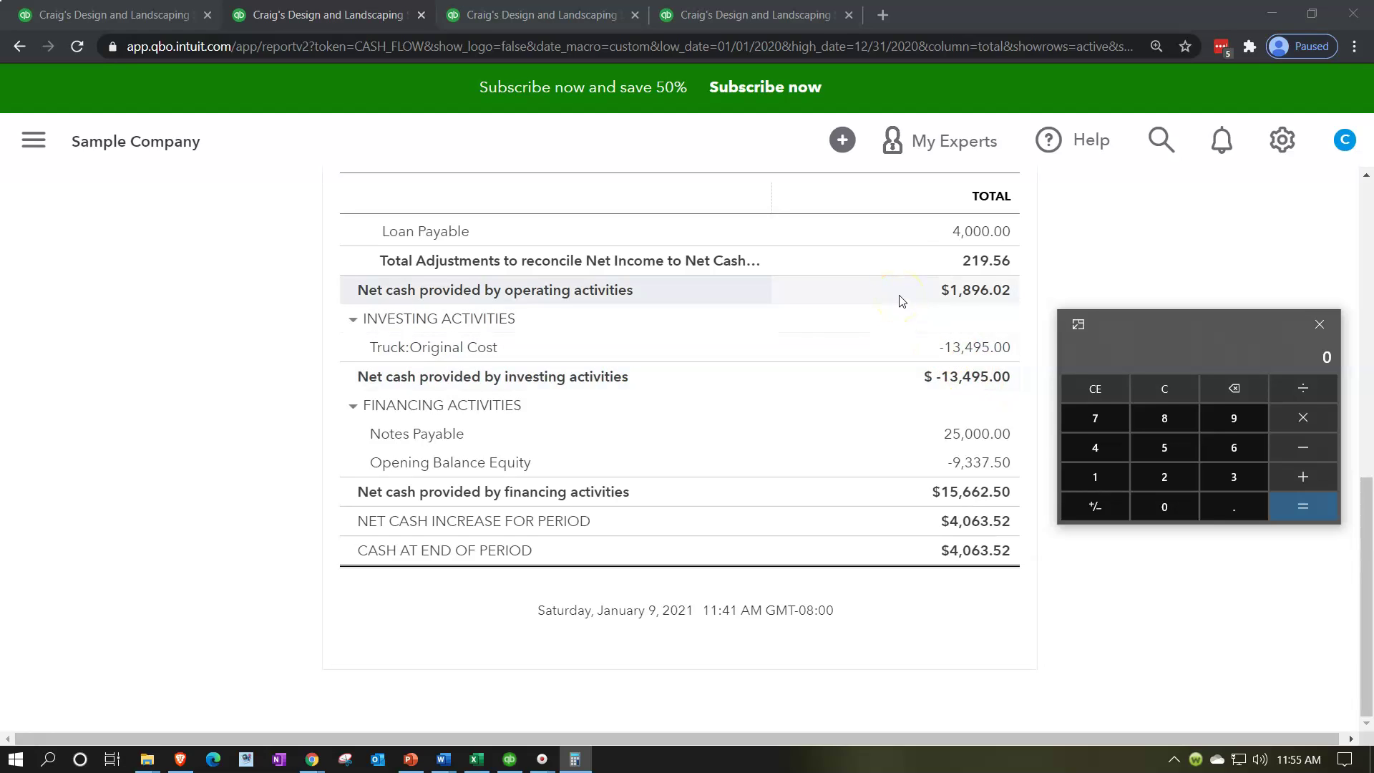
# Calculate 1,896.02 − 13,495 + 15,662.5 to check the net cash increase against operating, investing and financing activities, then put the calculator away.
pyautogui.write('1,896.02')
pyautogui.press('Escape')
pyautogui.write('13495')
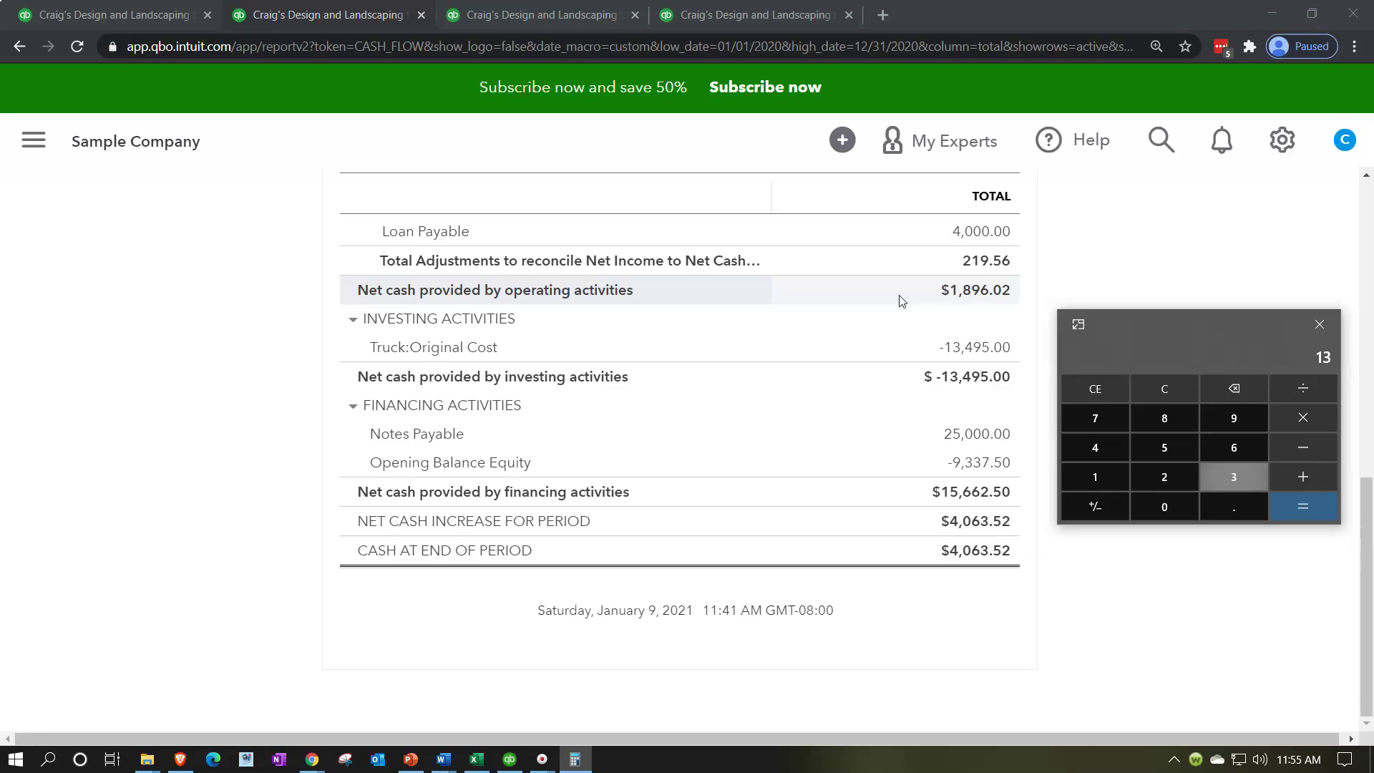
pyautogui.press('+')
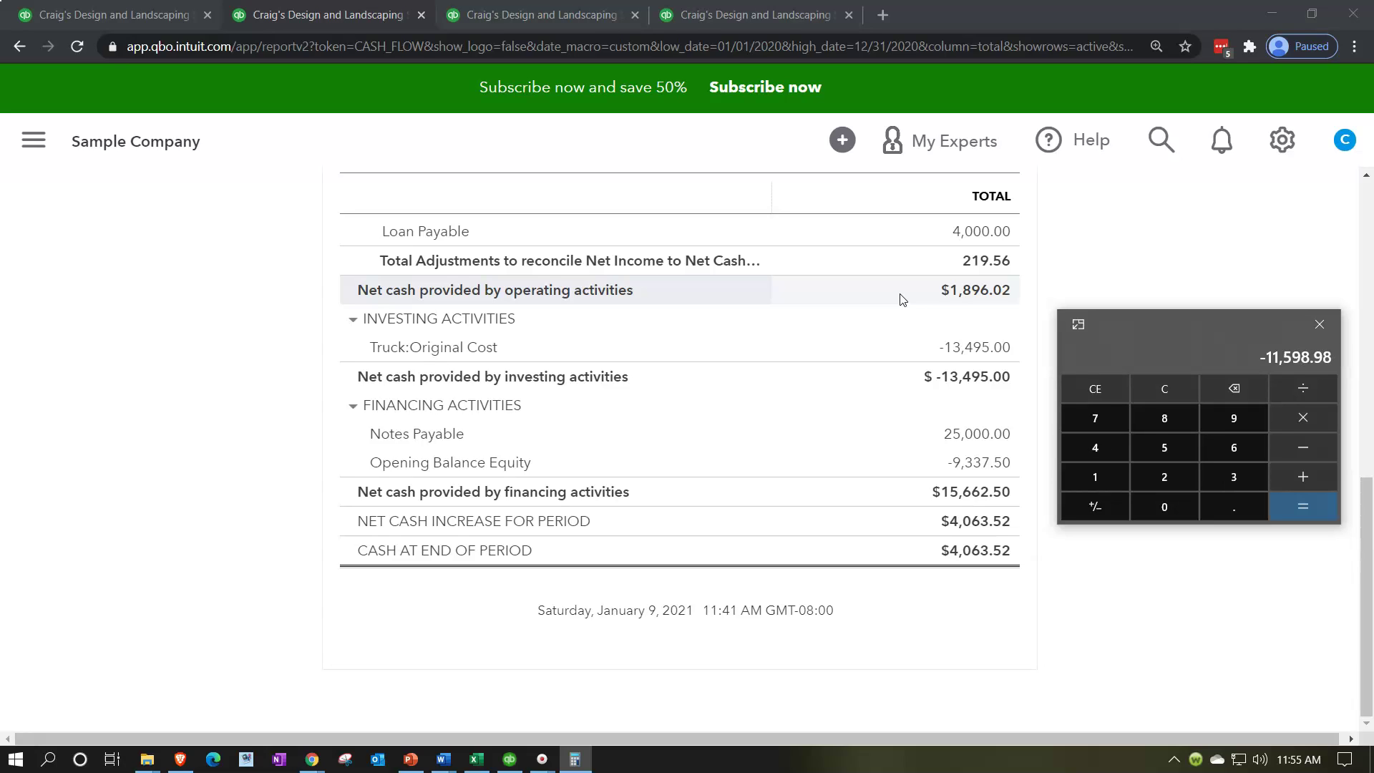
pyautogui.write('15662.5')
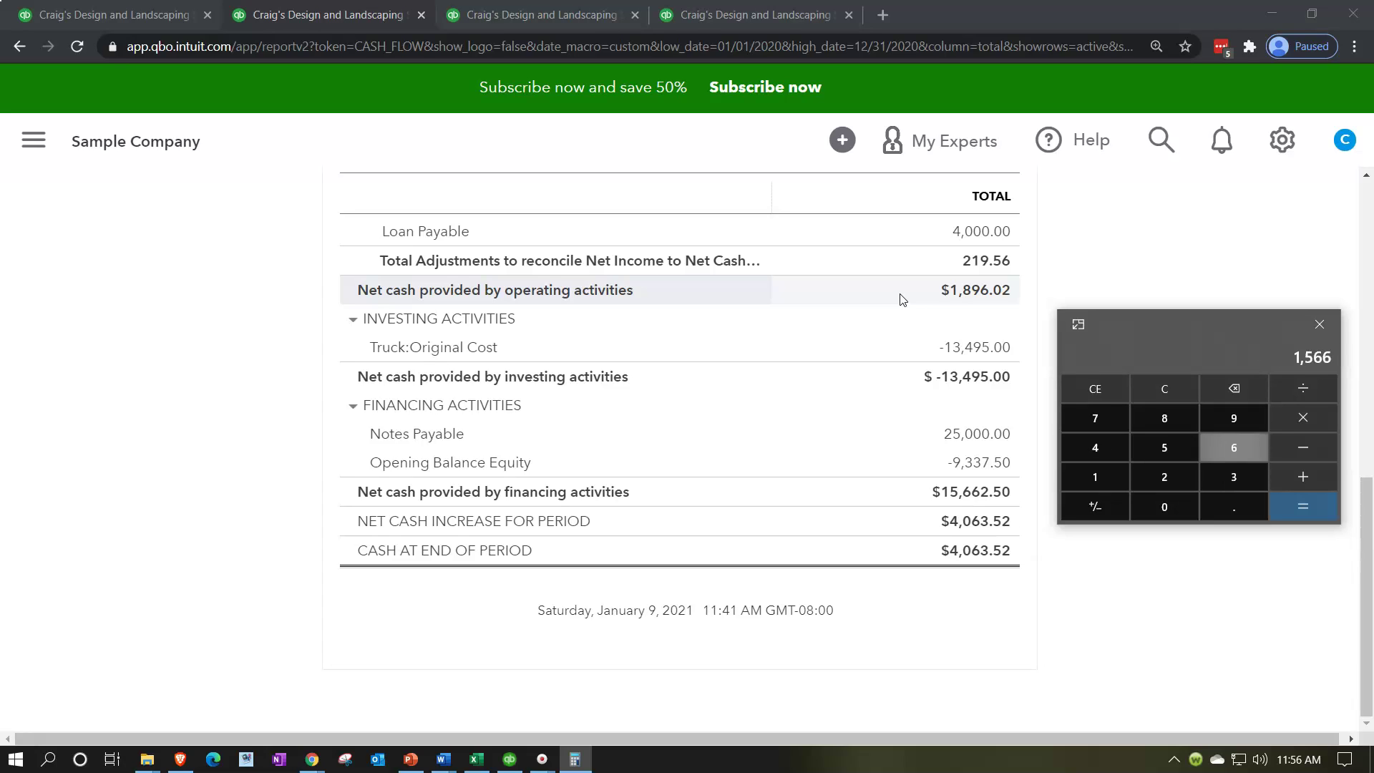
pyautogui.press('Return')
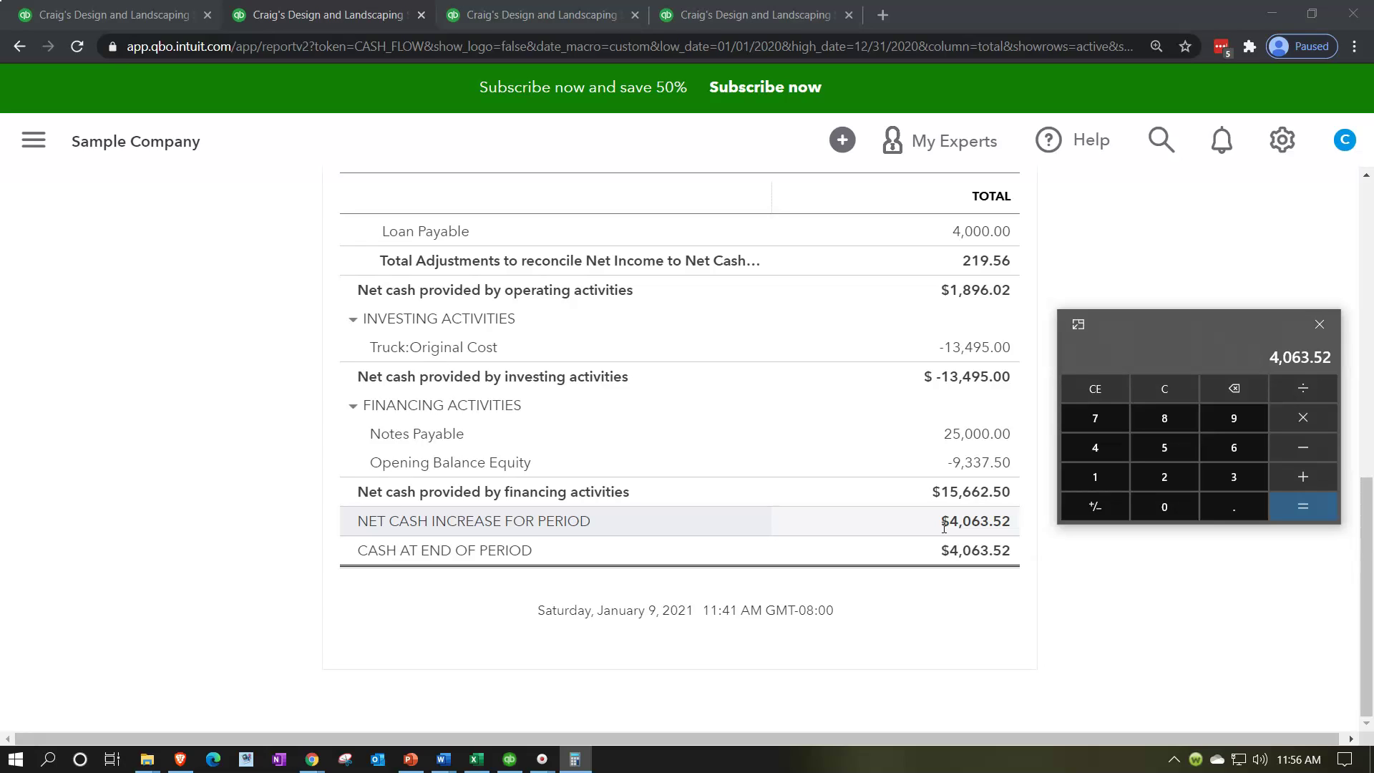
pyautogui.click(937, 548)
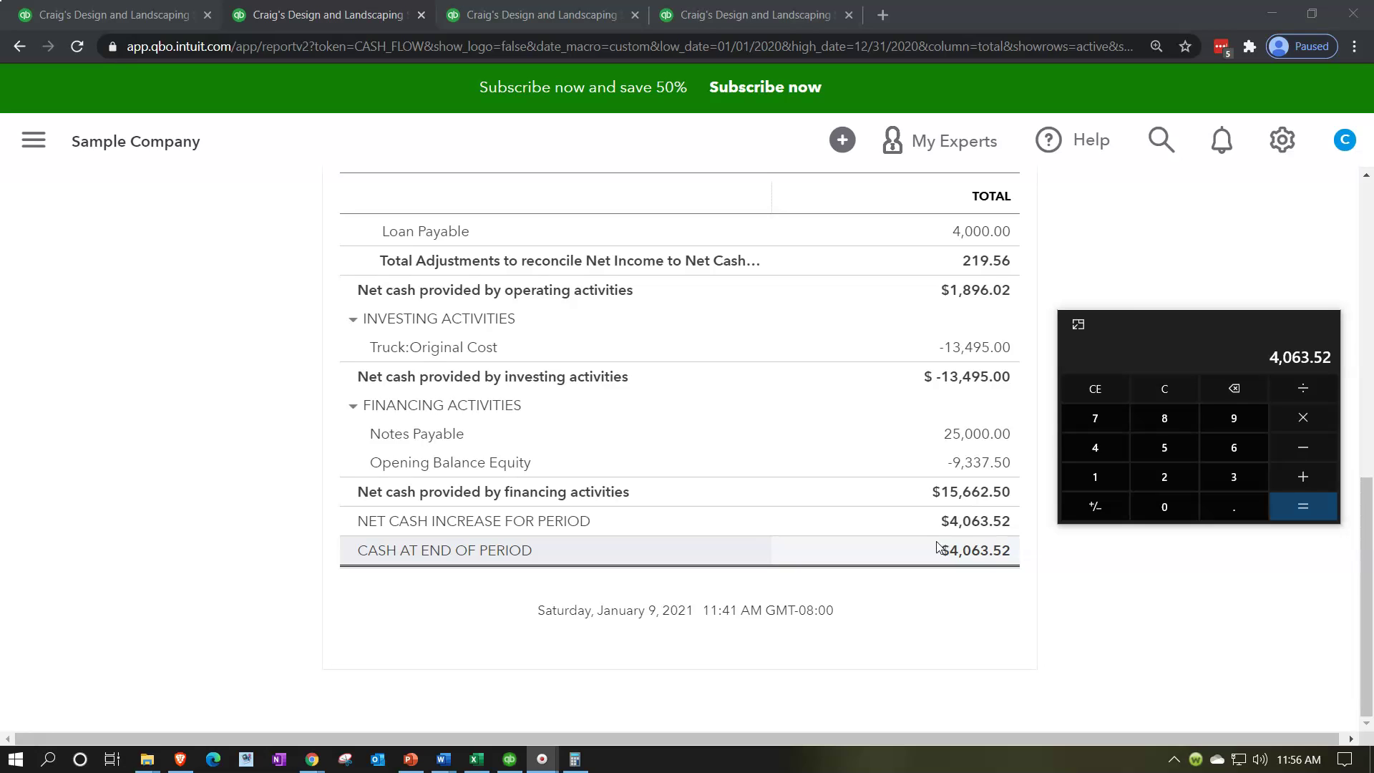
pyautogui.click(1171, 362)
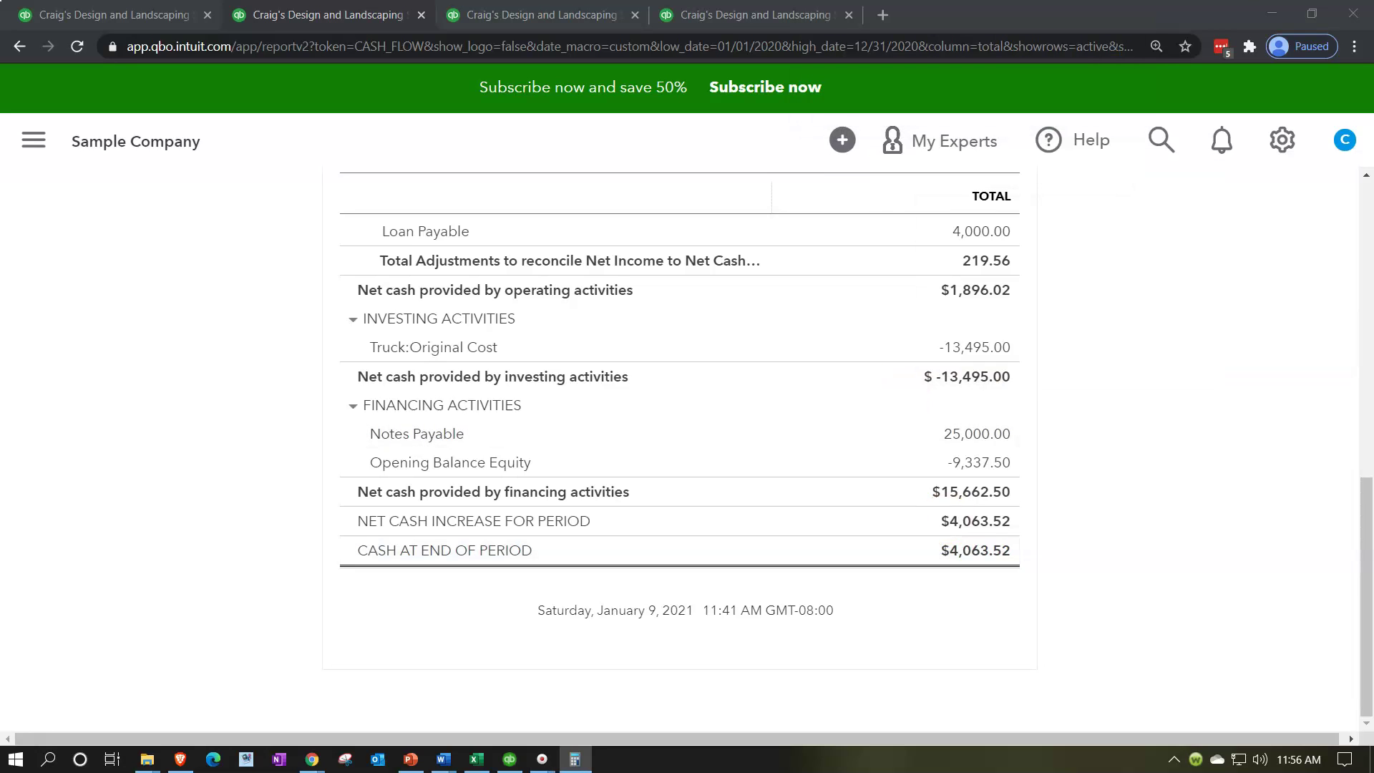
# Return to the Balance Sheet and examine the changes in Bank Accounts, Accounts Receivable and Other Current Assets.
pyautogui.click(532, 17)
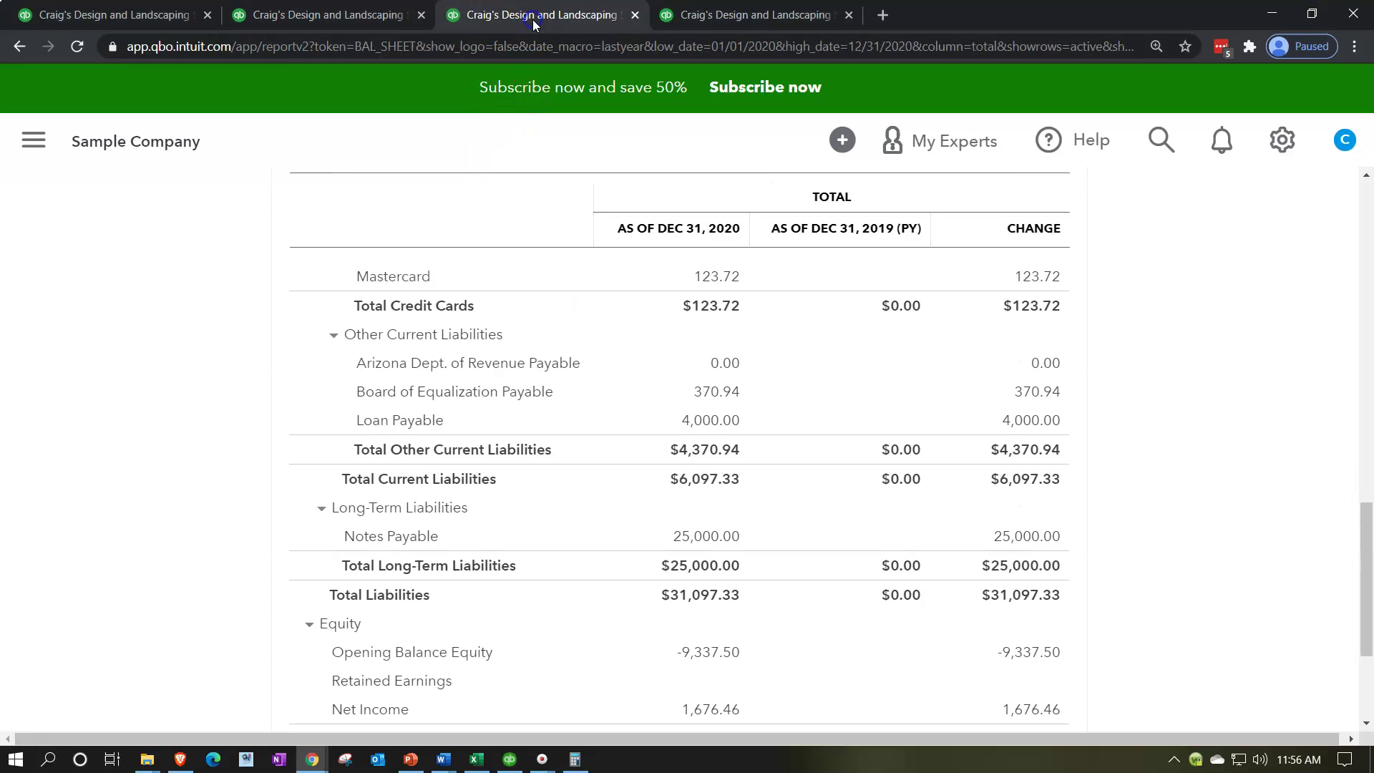
pyautogui.scroll(5, 681, 435)
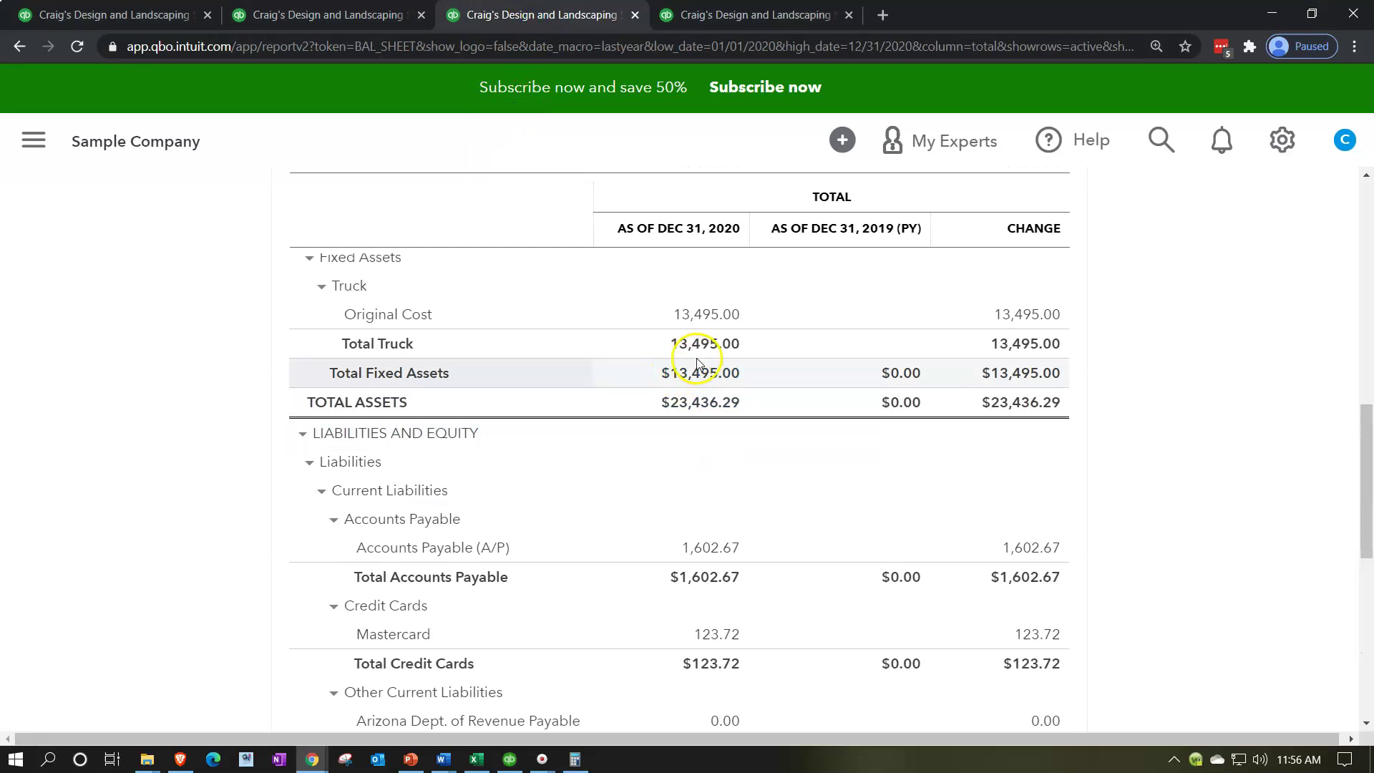
pyautogui.scroll(12, 692, 379)
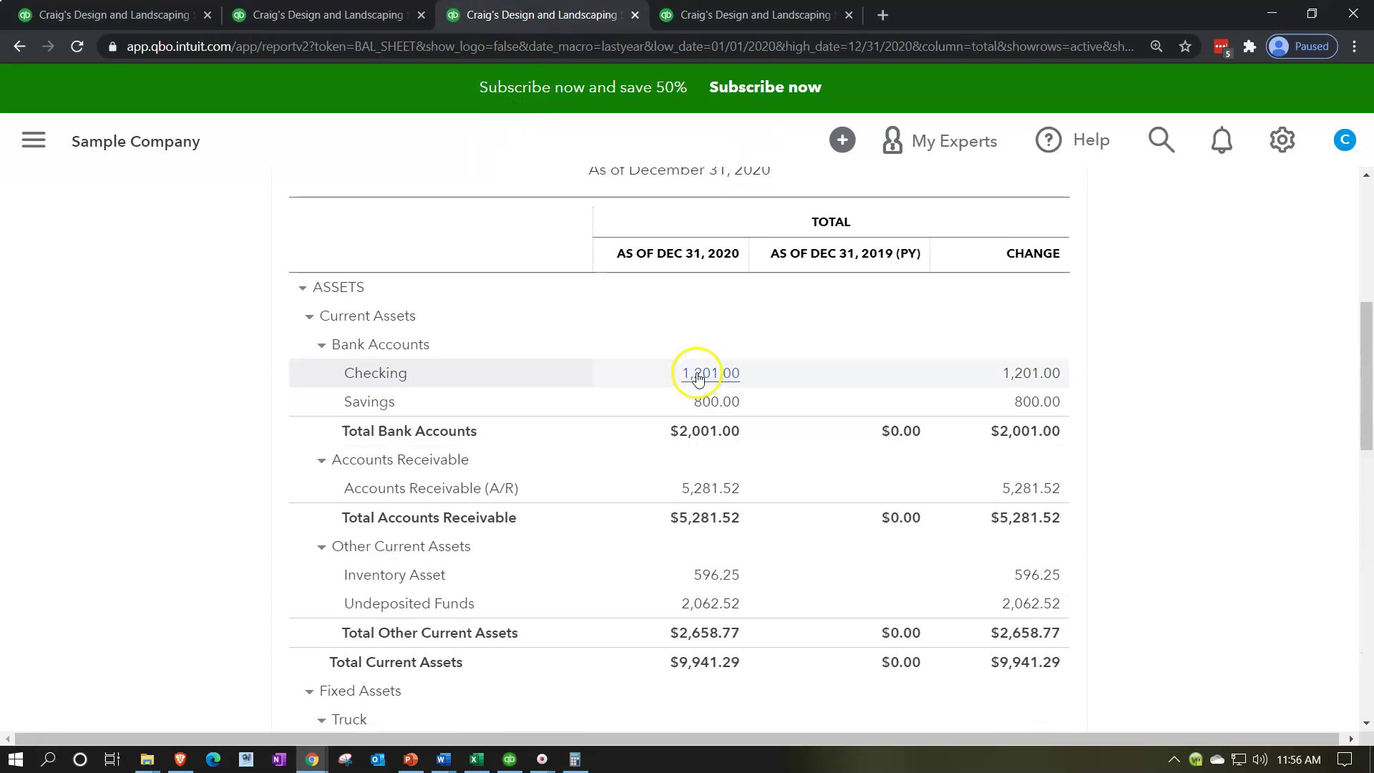
pyautogui.scroll(-3, 686, 351)
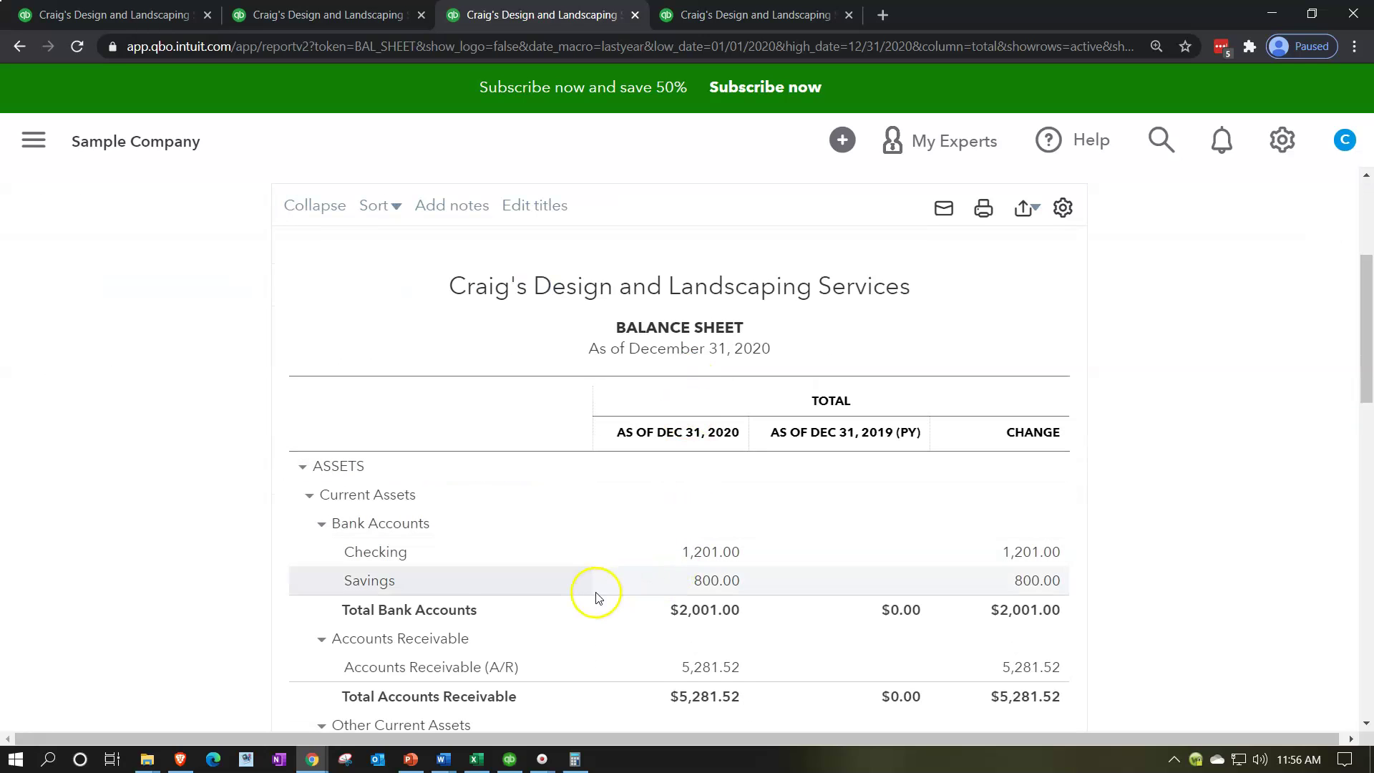
pyautogui.click(987, 606)
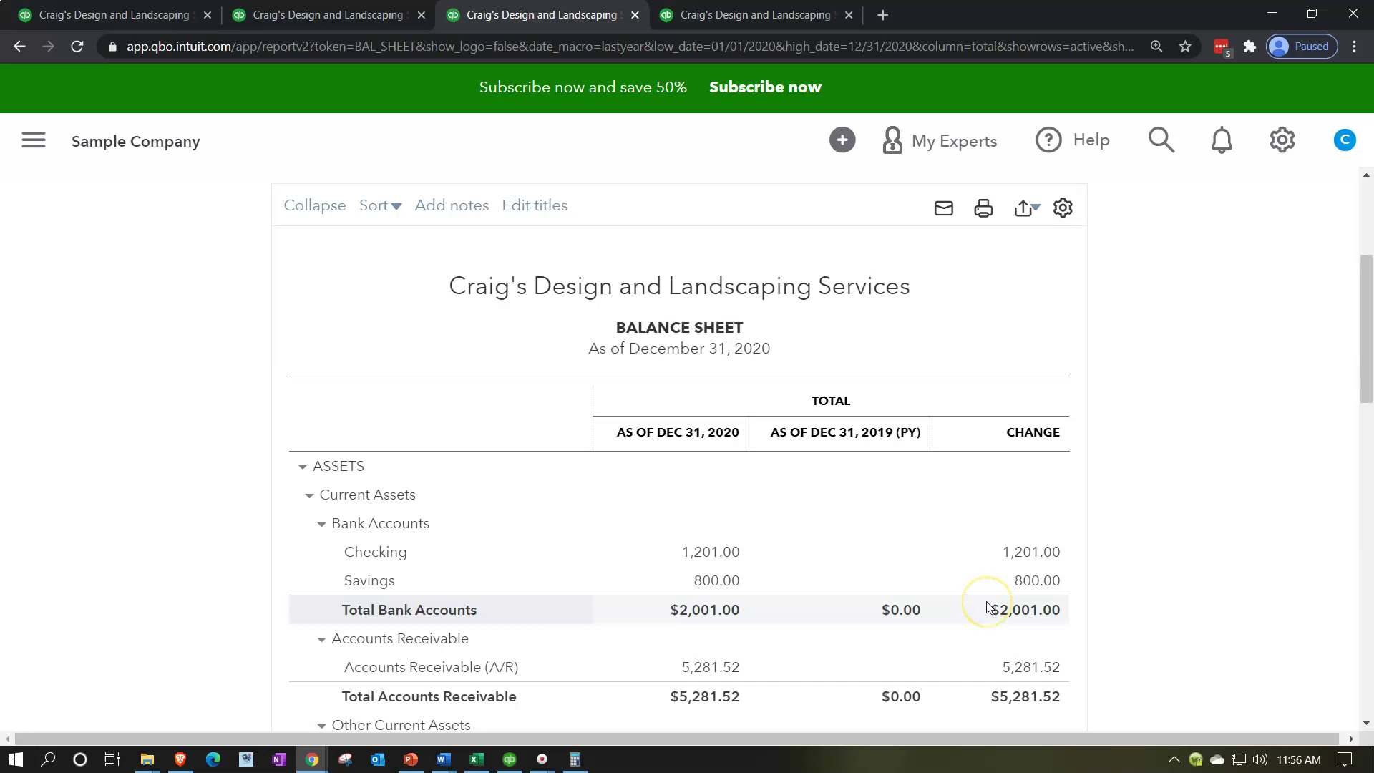
pyautogui.scroll(-2, 973, 608)
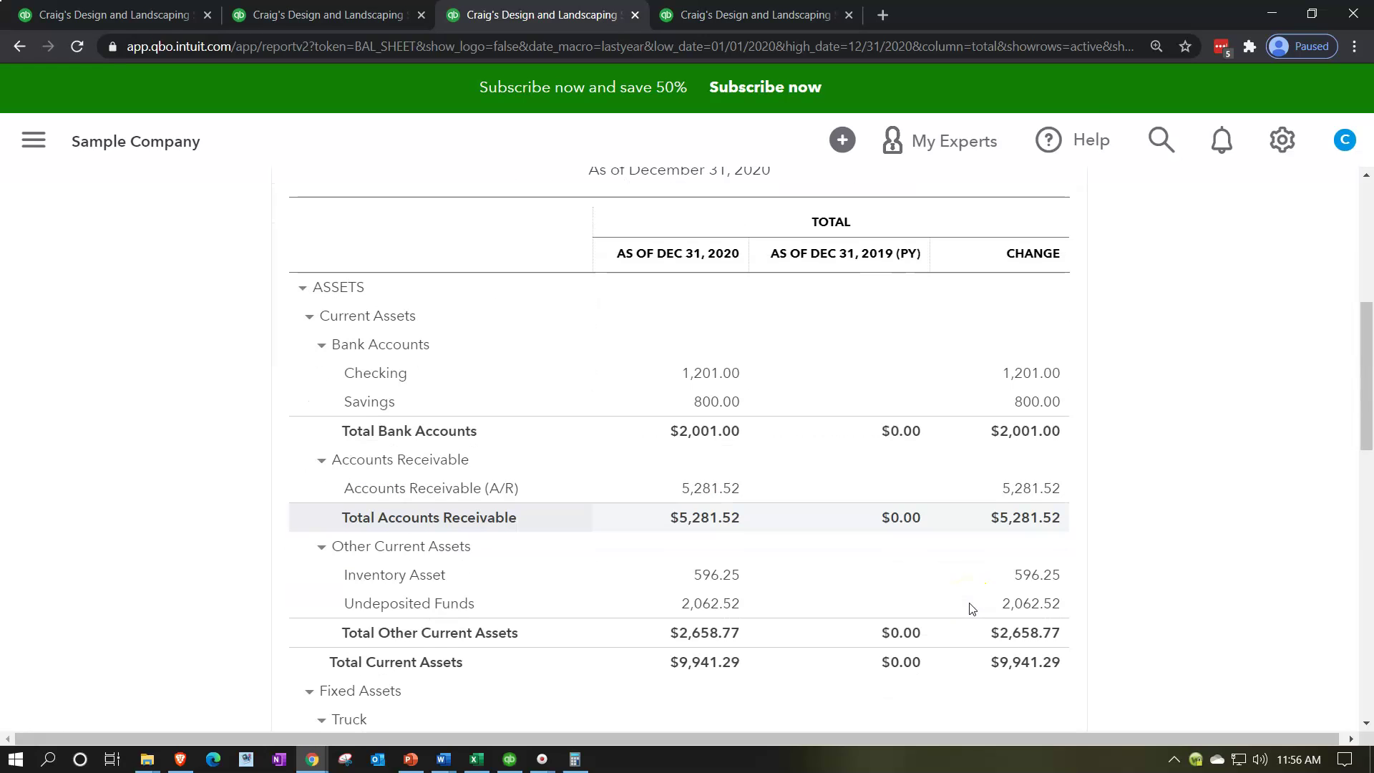
pyautogui.click(975, 543)
# Bring the calculator back beside the Balance Sheet and compare Total Bank Accounts with cash at end of period on the Statement of Cash Flows.
pyautogui.click(574, 758)
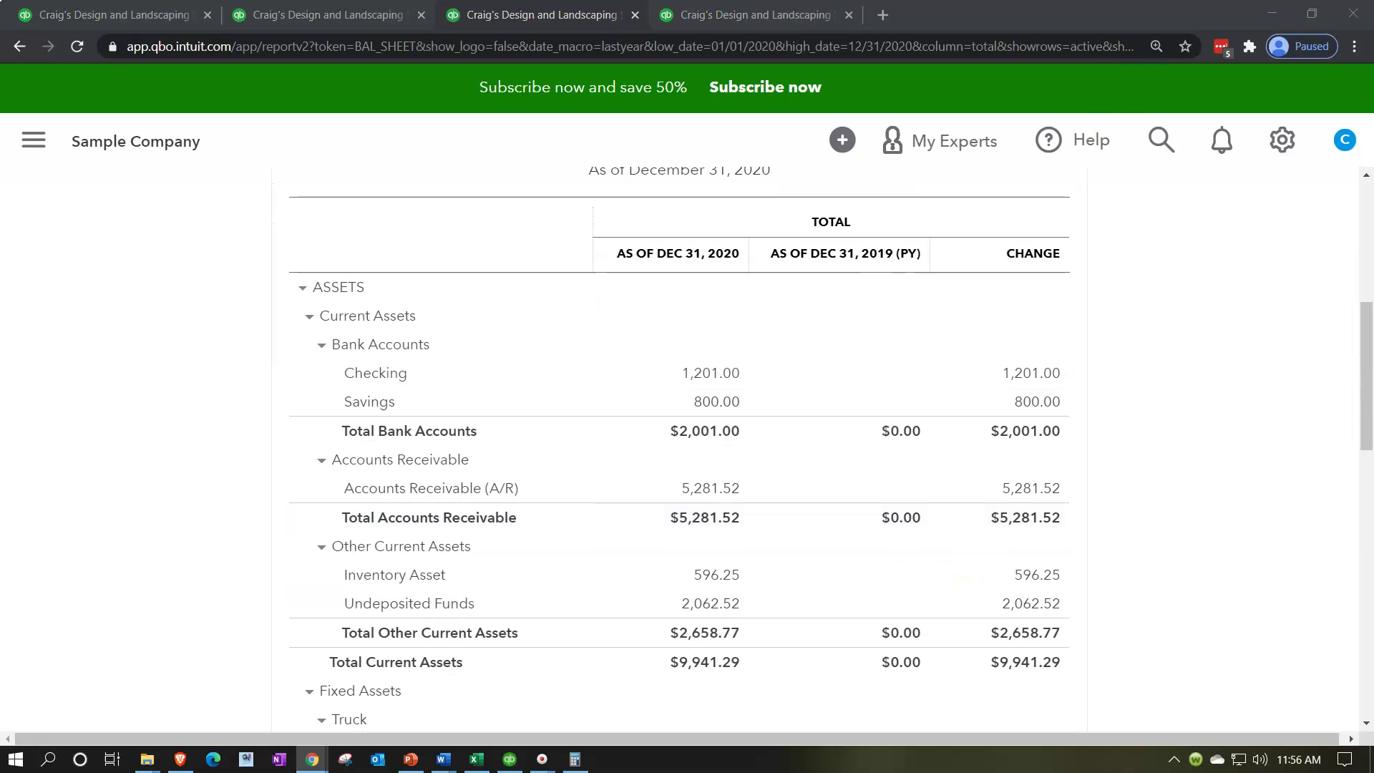
pyautogui.moveTo(1016, 301); pyautogui.dragTo(1243, 347)
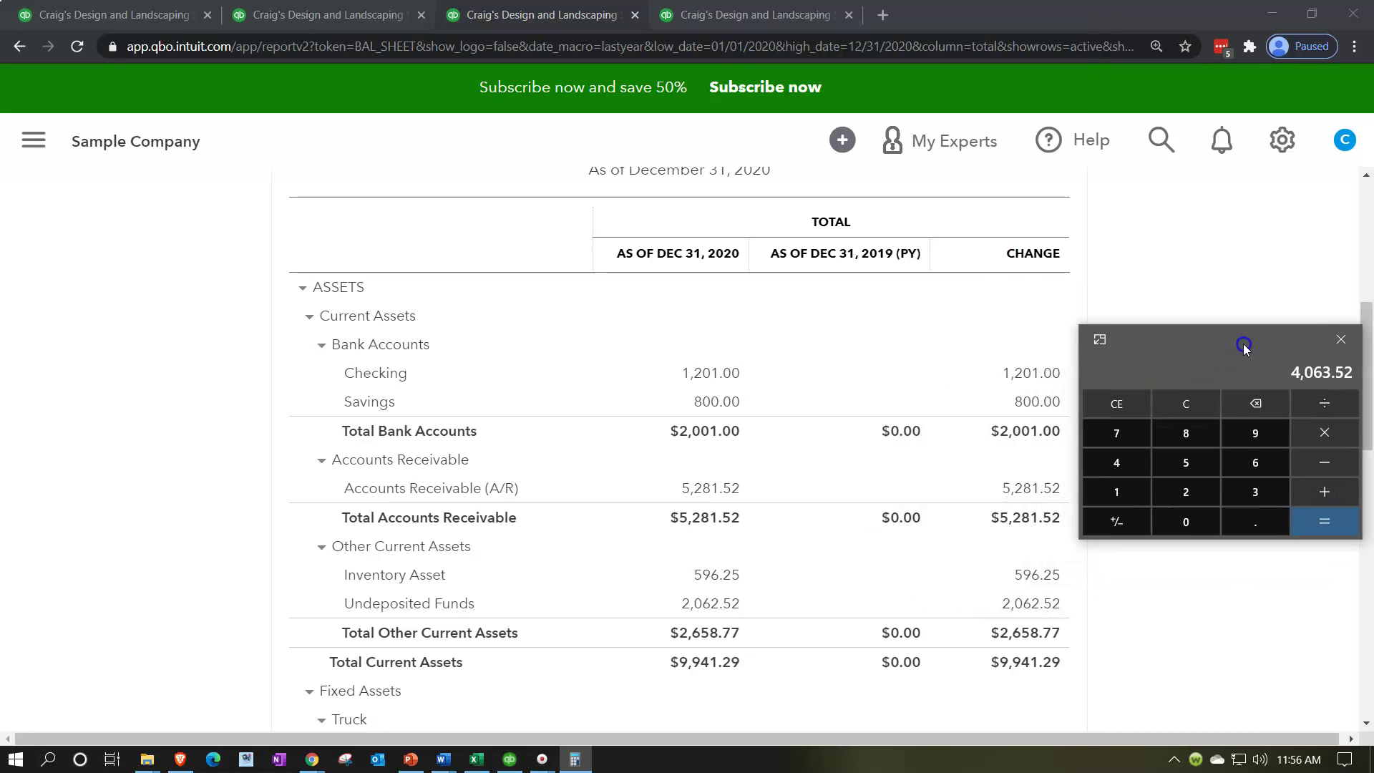
pyautogui.click(1070, 475)
pyautogui.click(380, 87)
pyautogui.click(329, 15)
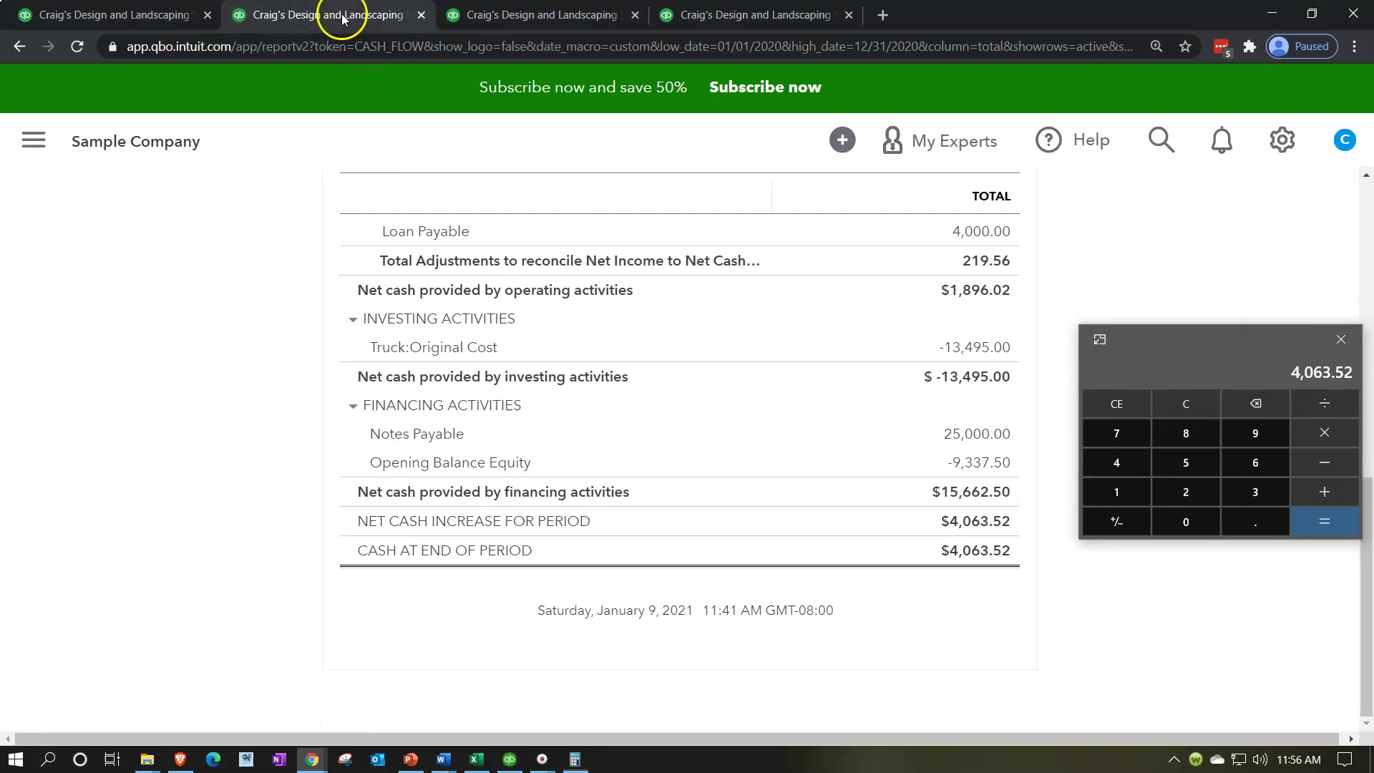
pyautogui.click(537, 15)
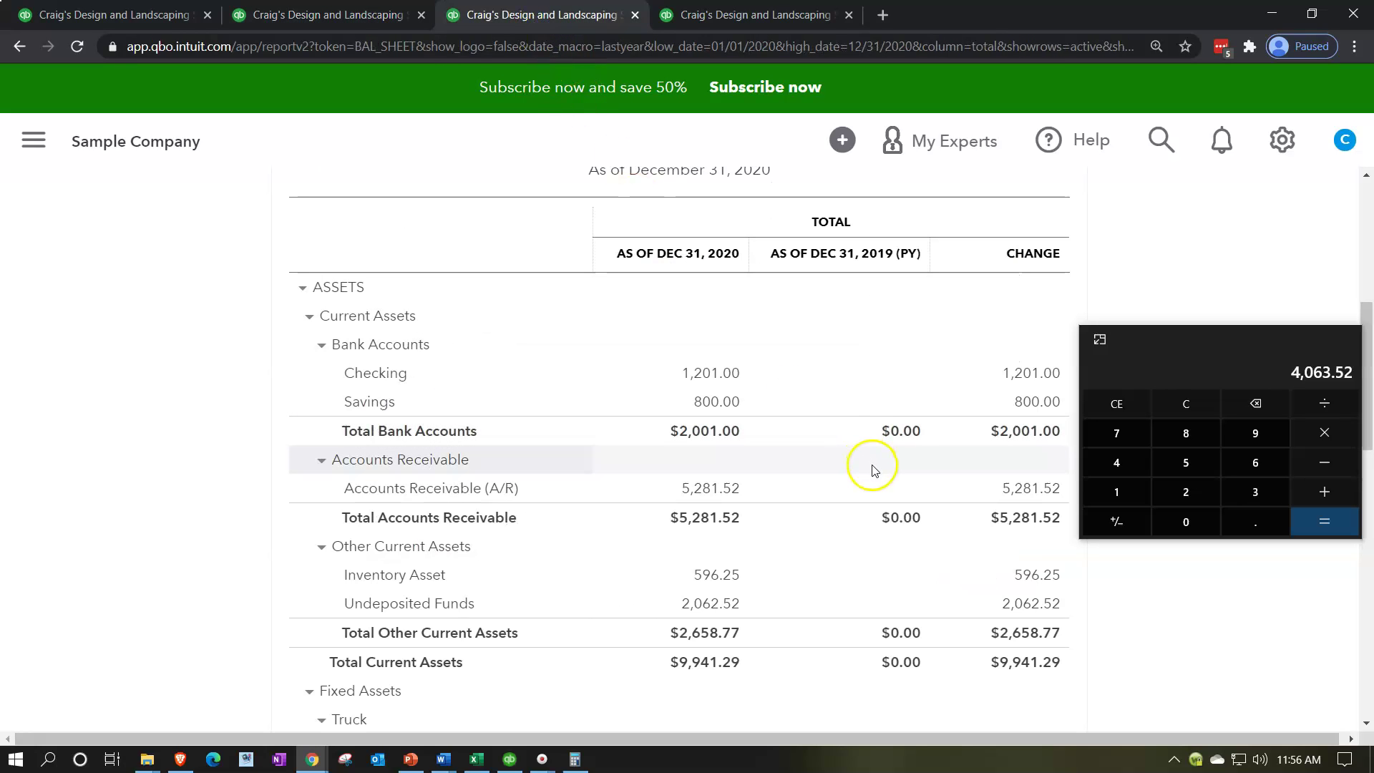
# Calculate 2062.52 + 2001 for Undeposited Funds plus bank accounts, compare it with cash at end of period, and put the calculator away.
pyautogui.click(1184, 405)
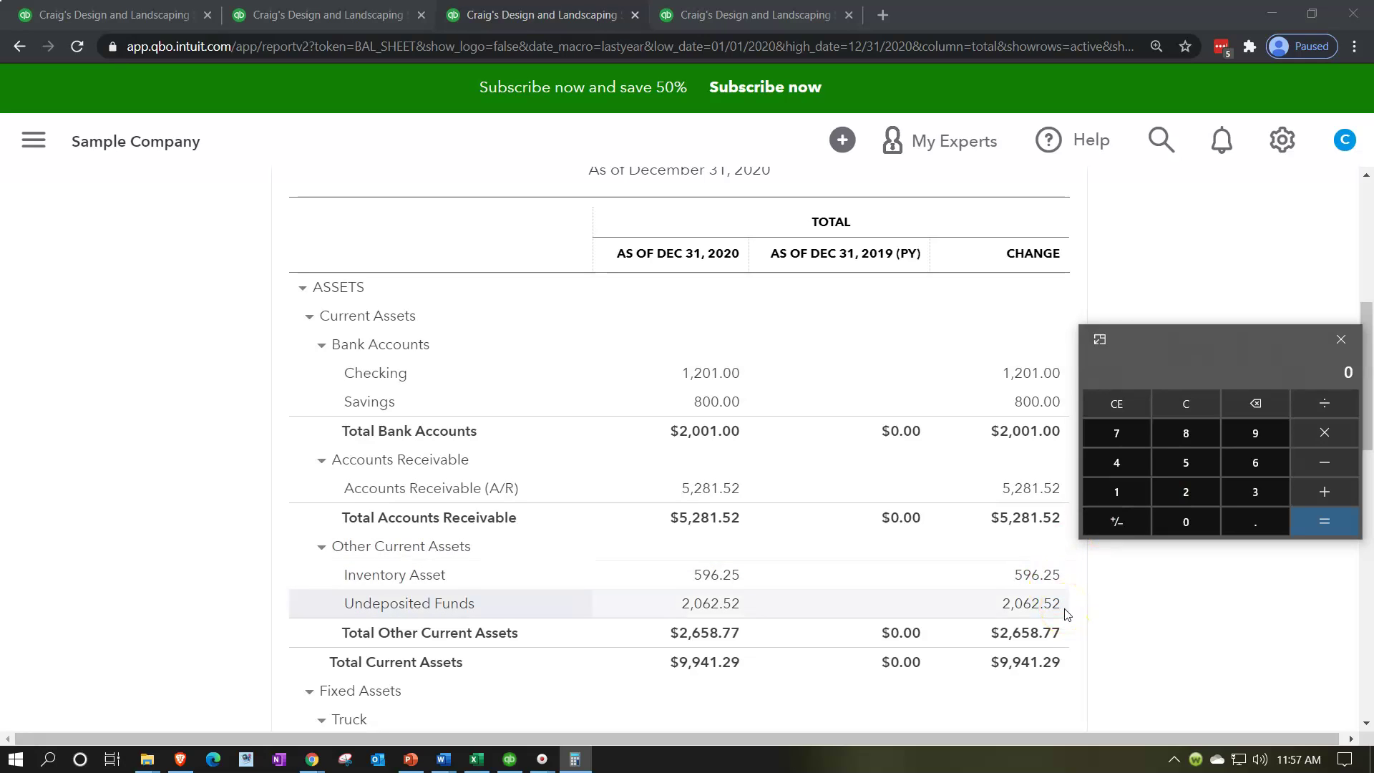
pyautogui.write('2062.52+2001')
pyautogui.press('Return')
pyautogui.click(297, 14)
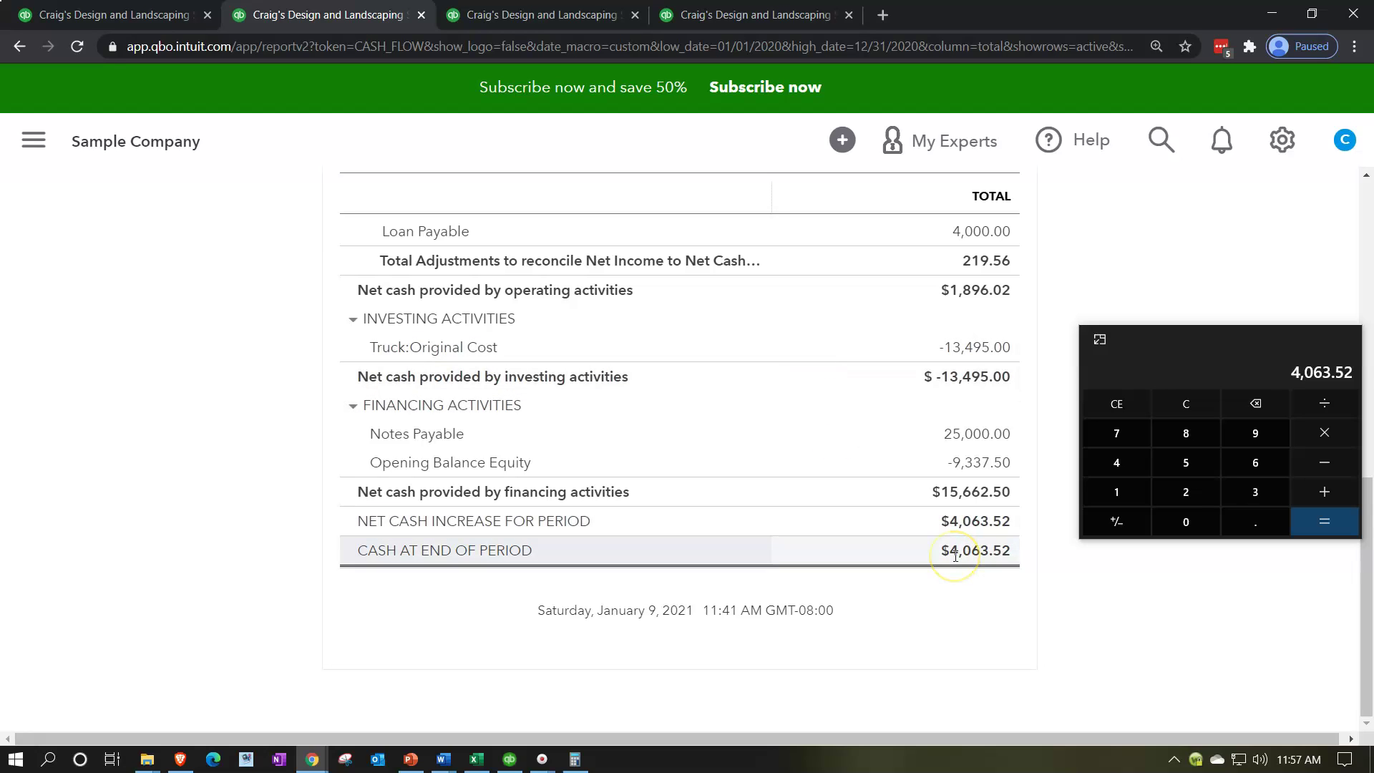
pyautogui.click(544, 23)
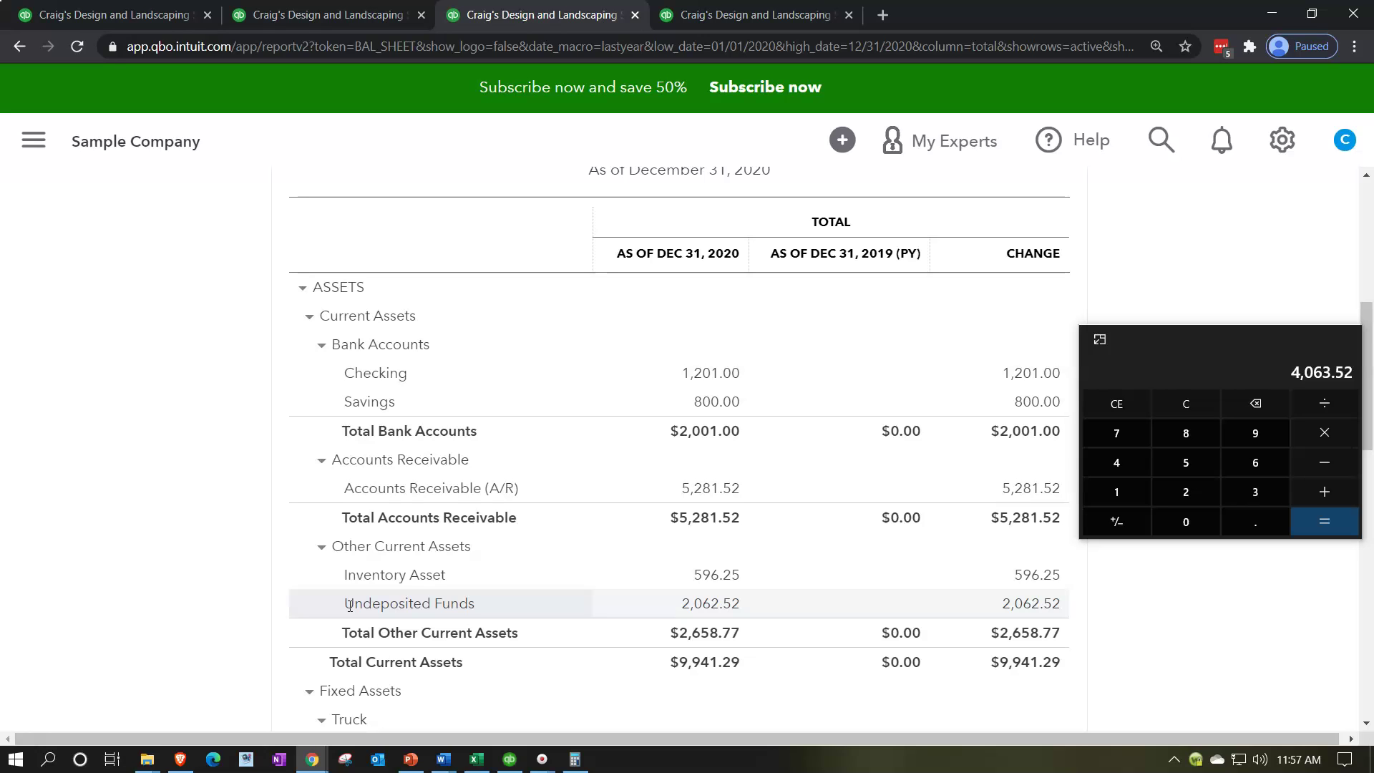
pyautogui.click(325, 15)
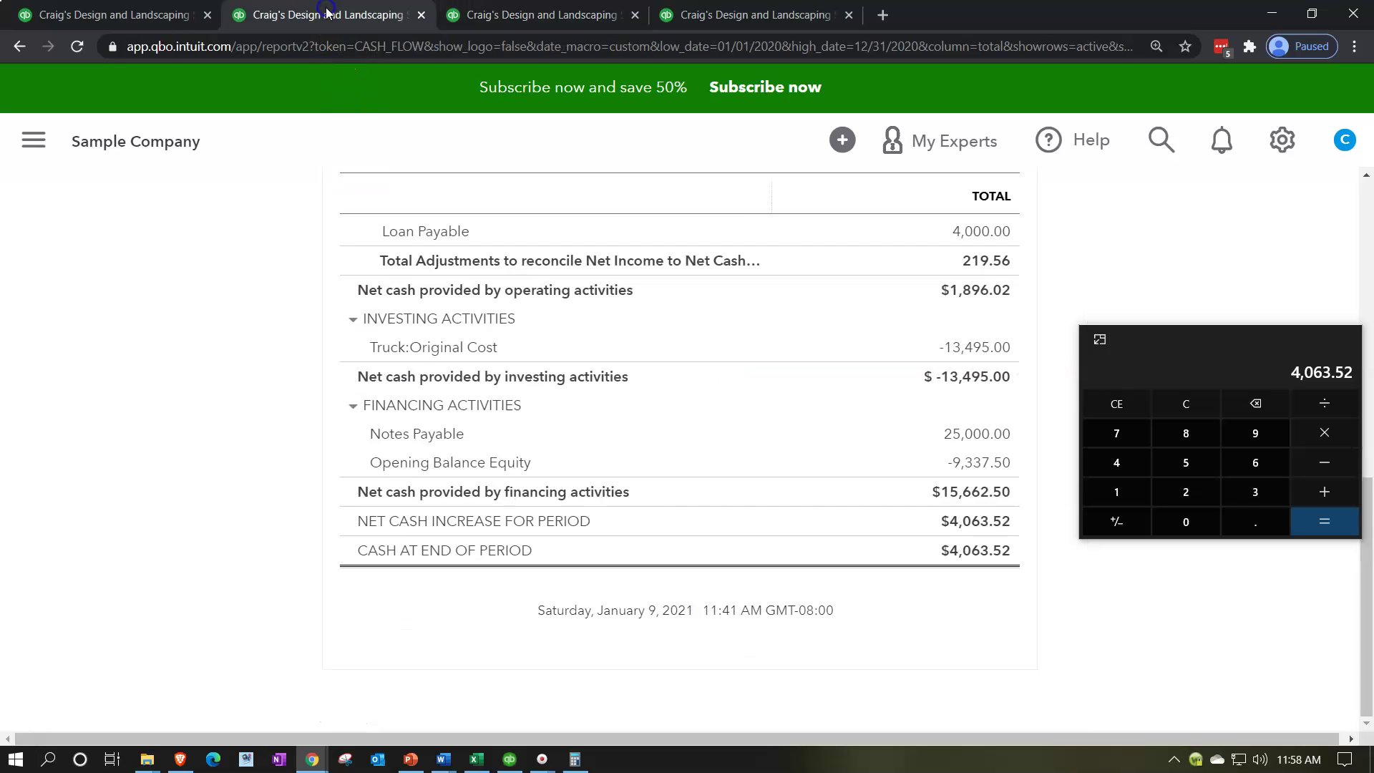
pyautogui.click(575, 758)
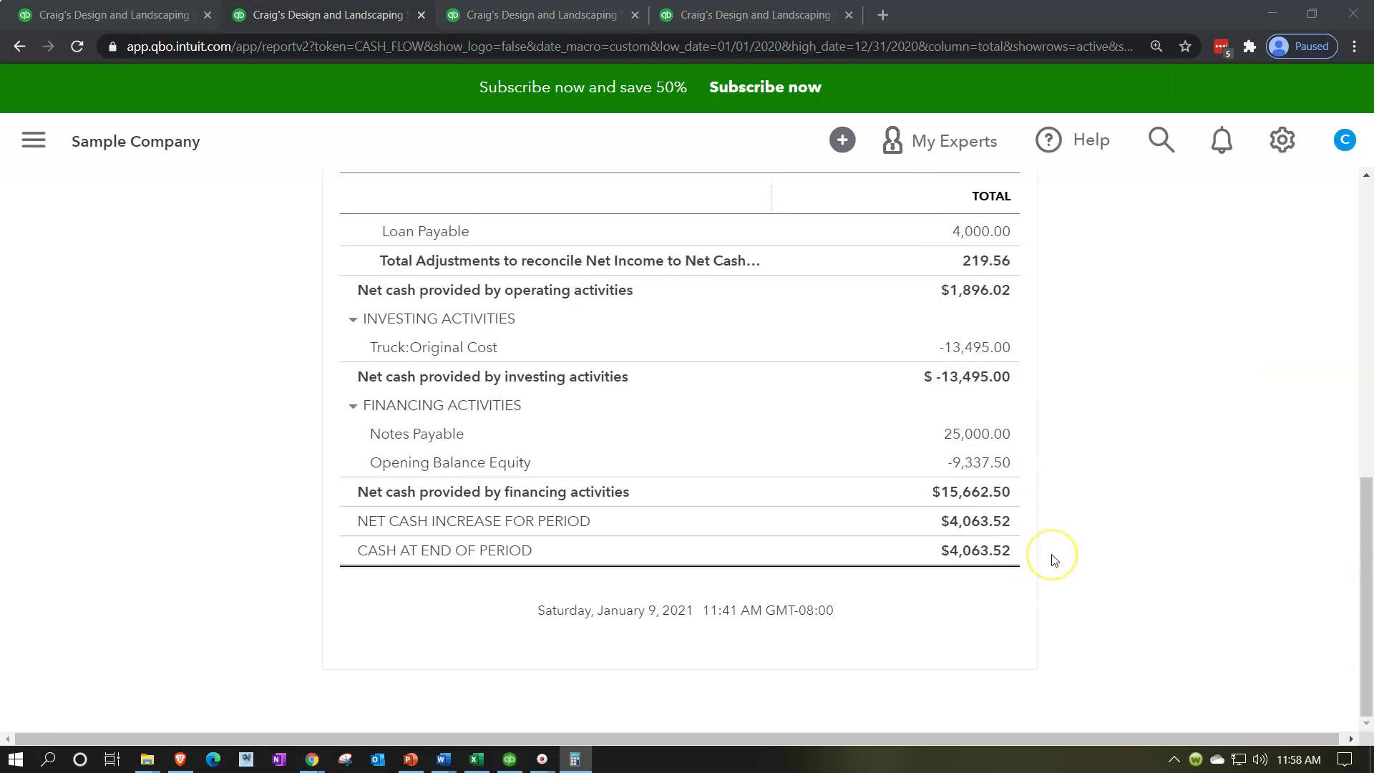
# Export the 2020 Statement of Cash Flows to PDF and save the file.
pyautogui.scroll(8, 1052, 560)
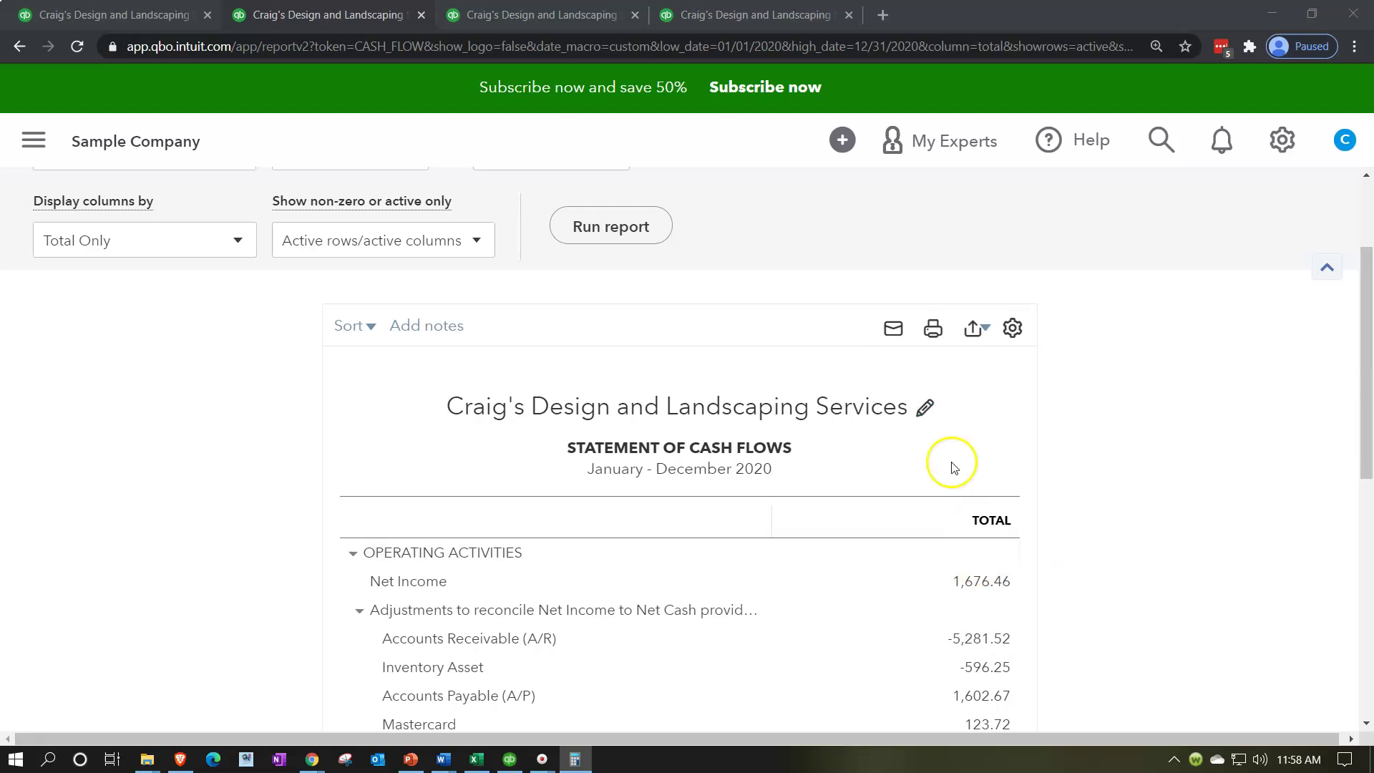
pyautogui.click(973, 328)
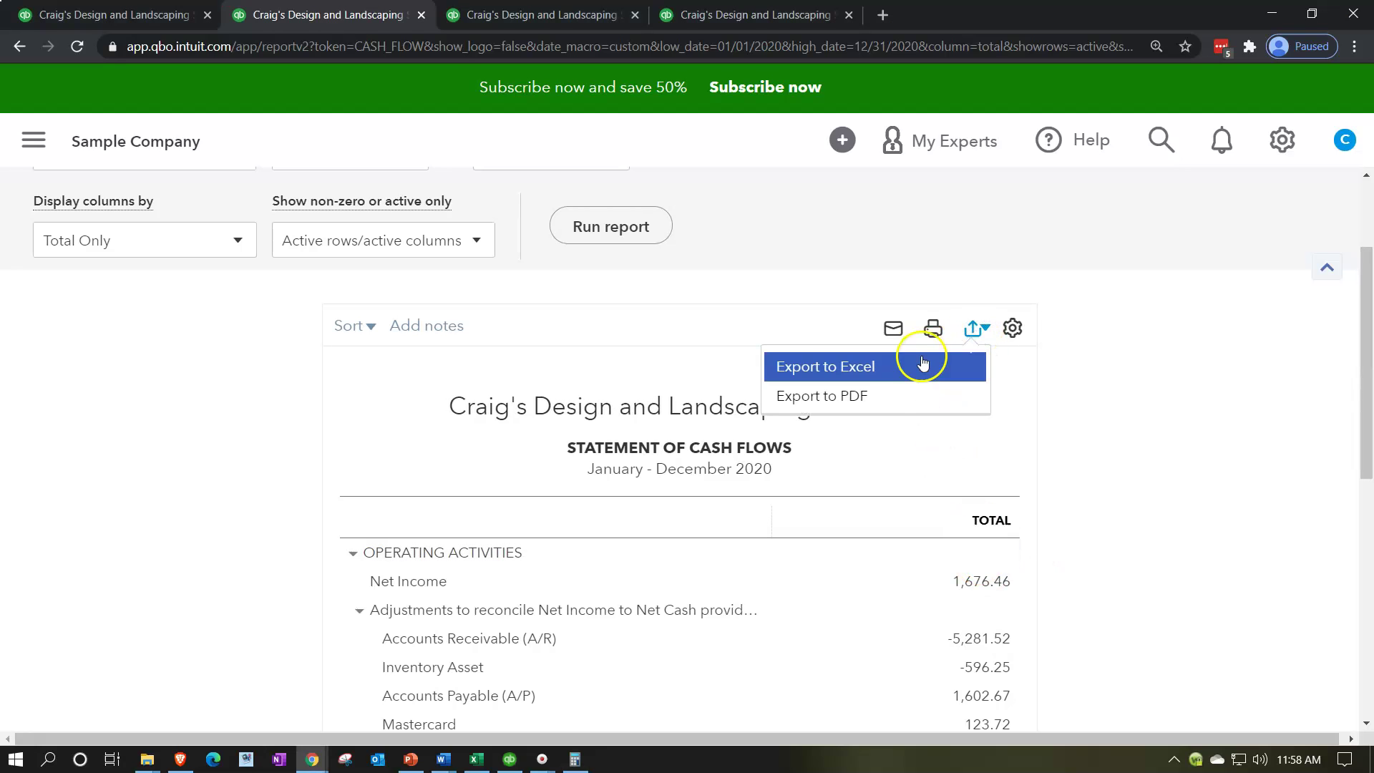
pyautogui.click(889, 397)
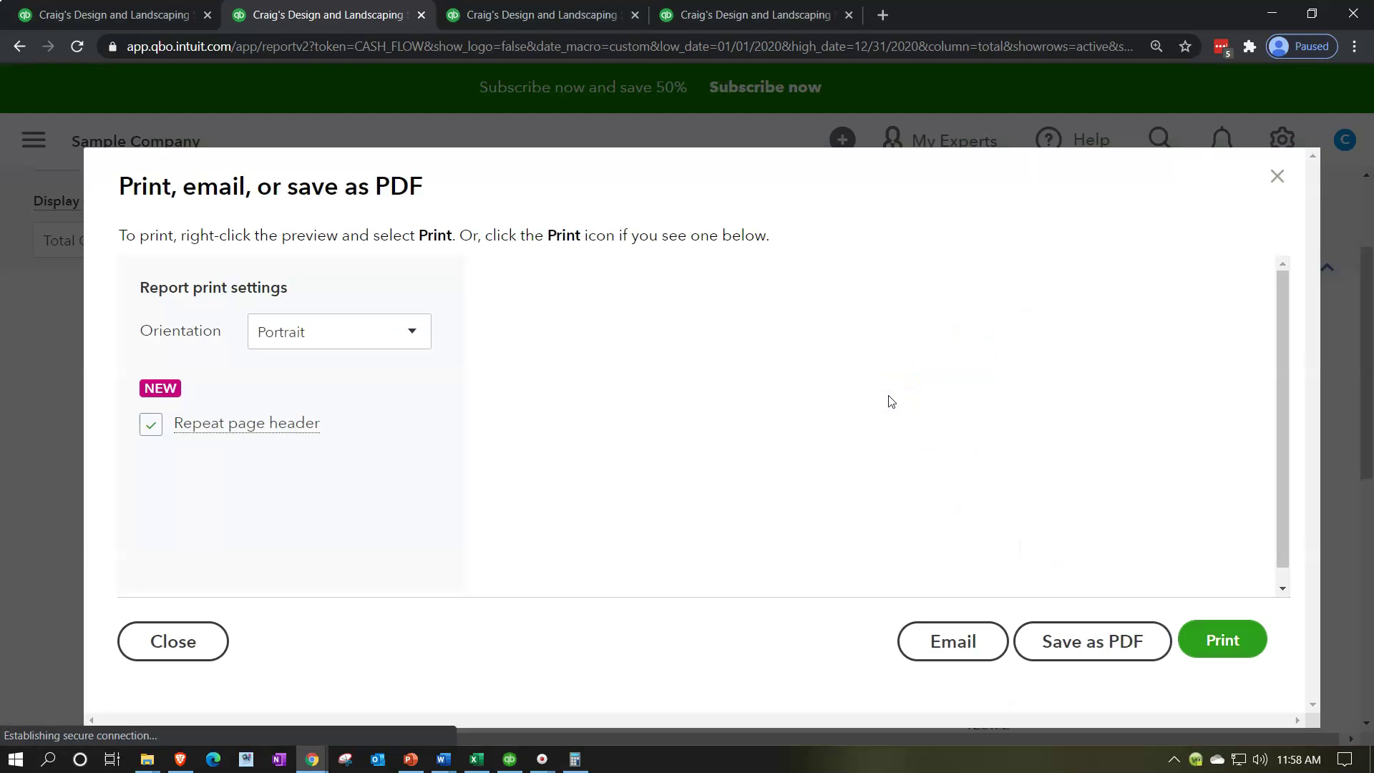
pyautogui.click(1064, 648)
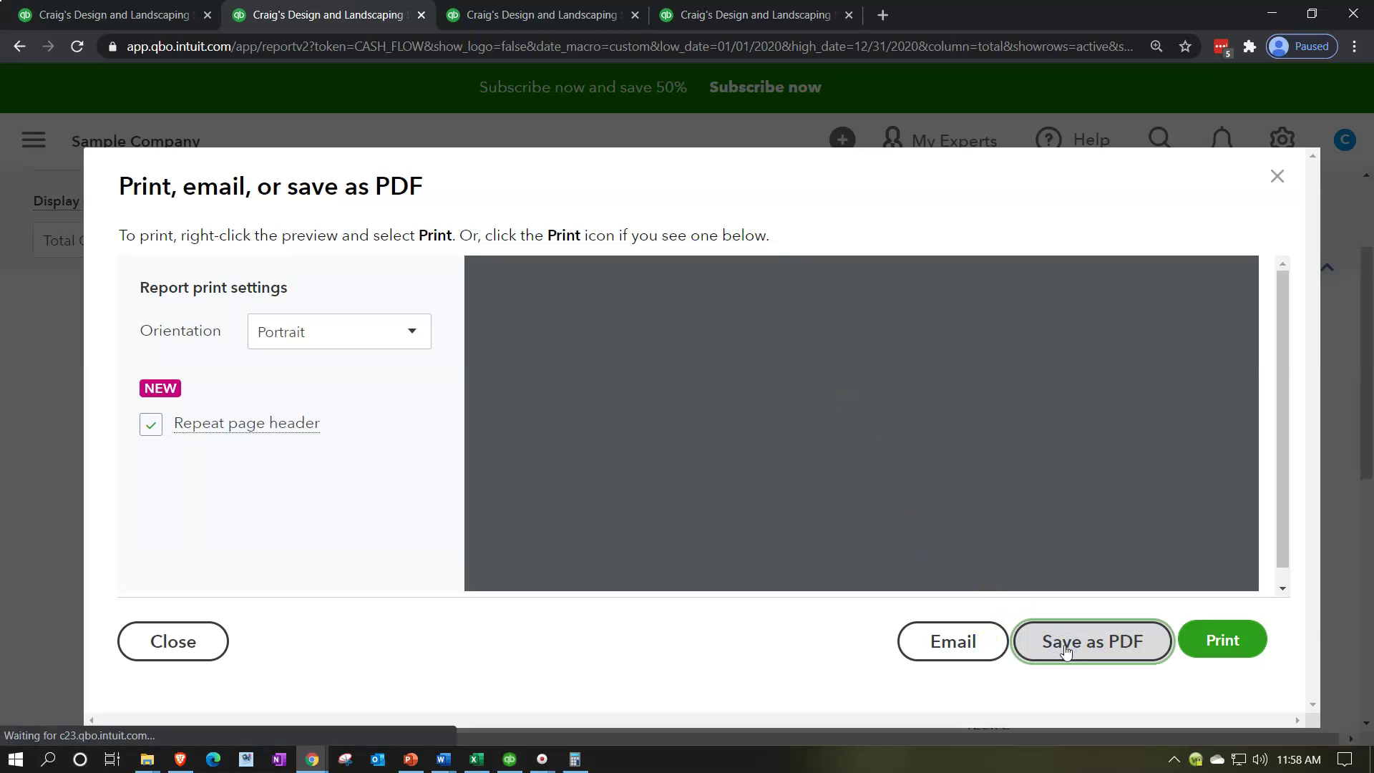
# Arrange the browser beside File Explorer and copy the downloaded Statement of Cash Flows PDF into the Financial Stmts folder.
pyautogui.click(1310, 14)
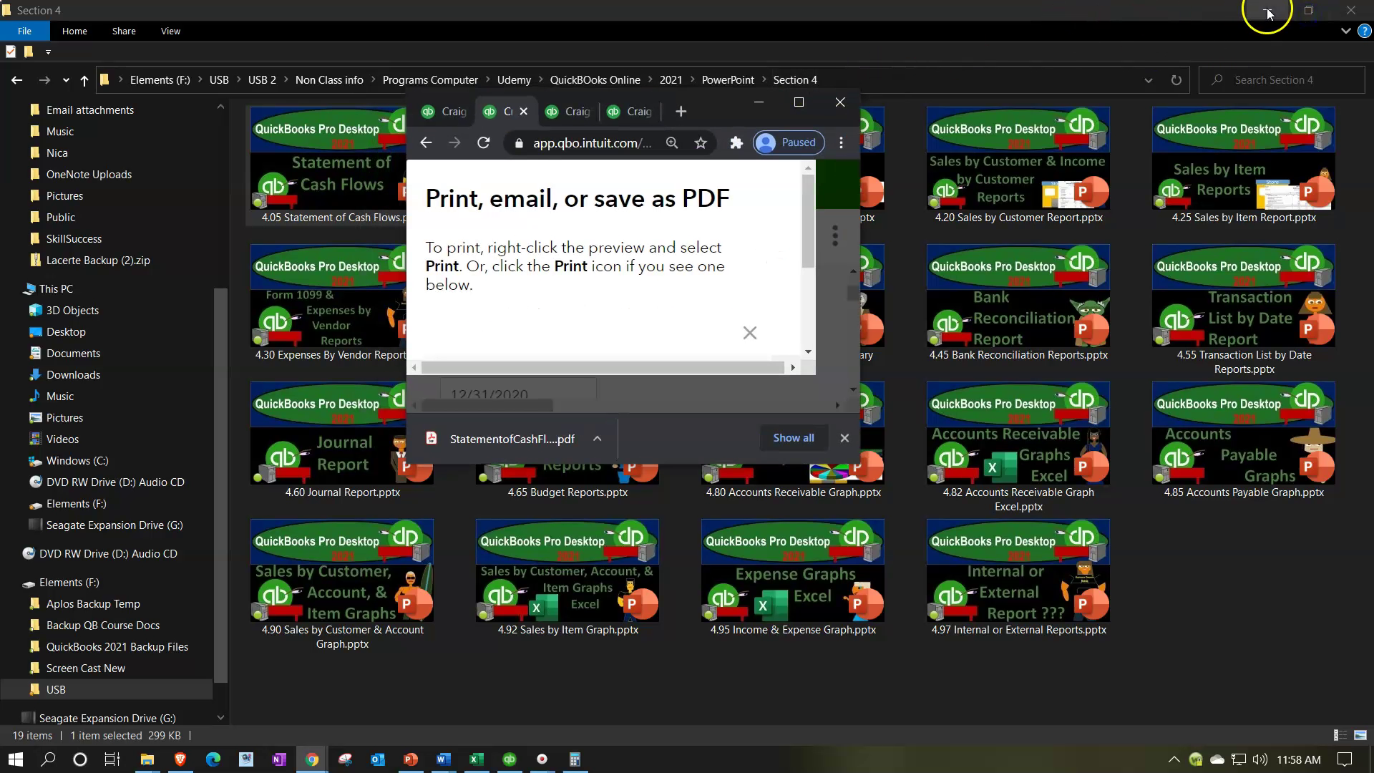
pyautogui.click(1266, 10)
pyautogui.moveTo(715, 105); pyautogui.dragTo(470, 117)
pyautogui.doubleClick(891, 261)
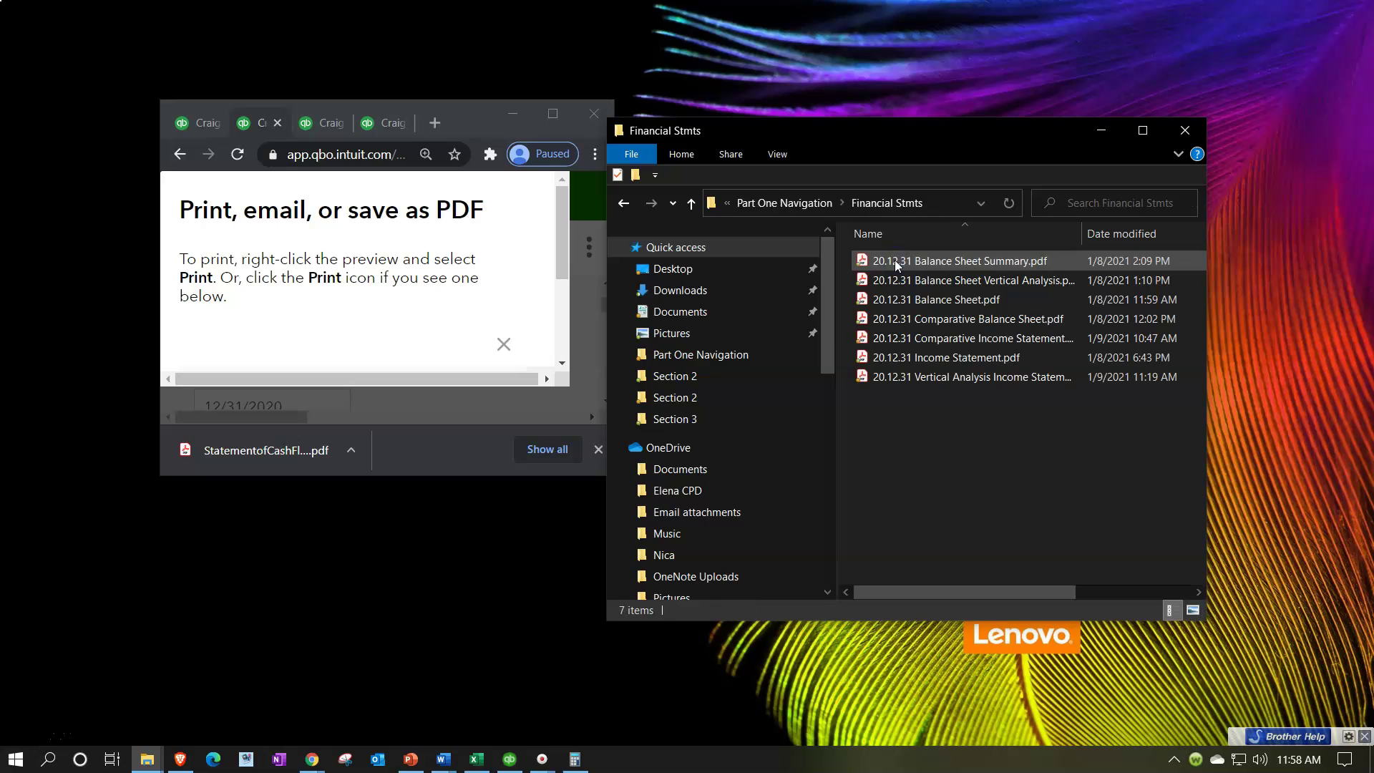
pyautogui.moveTo(248, 453); pyautogui.dragTo(916, 448)
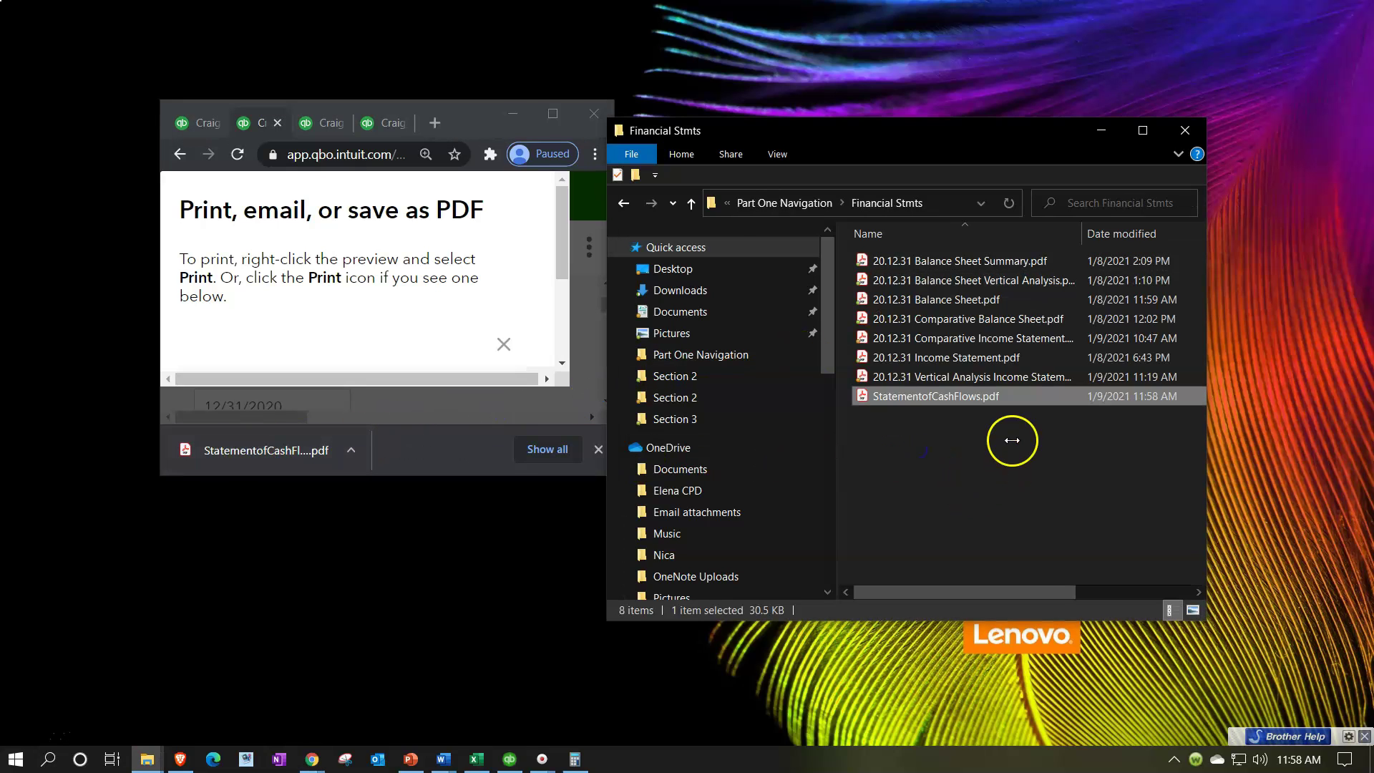
# Show the files in the Financial Stmts folder as large icons.
pyautogui.click(780, 154)
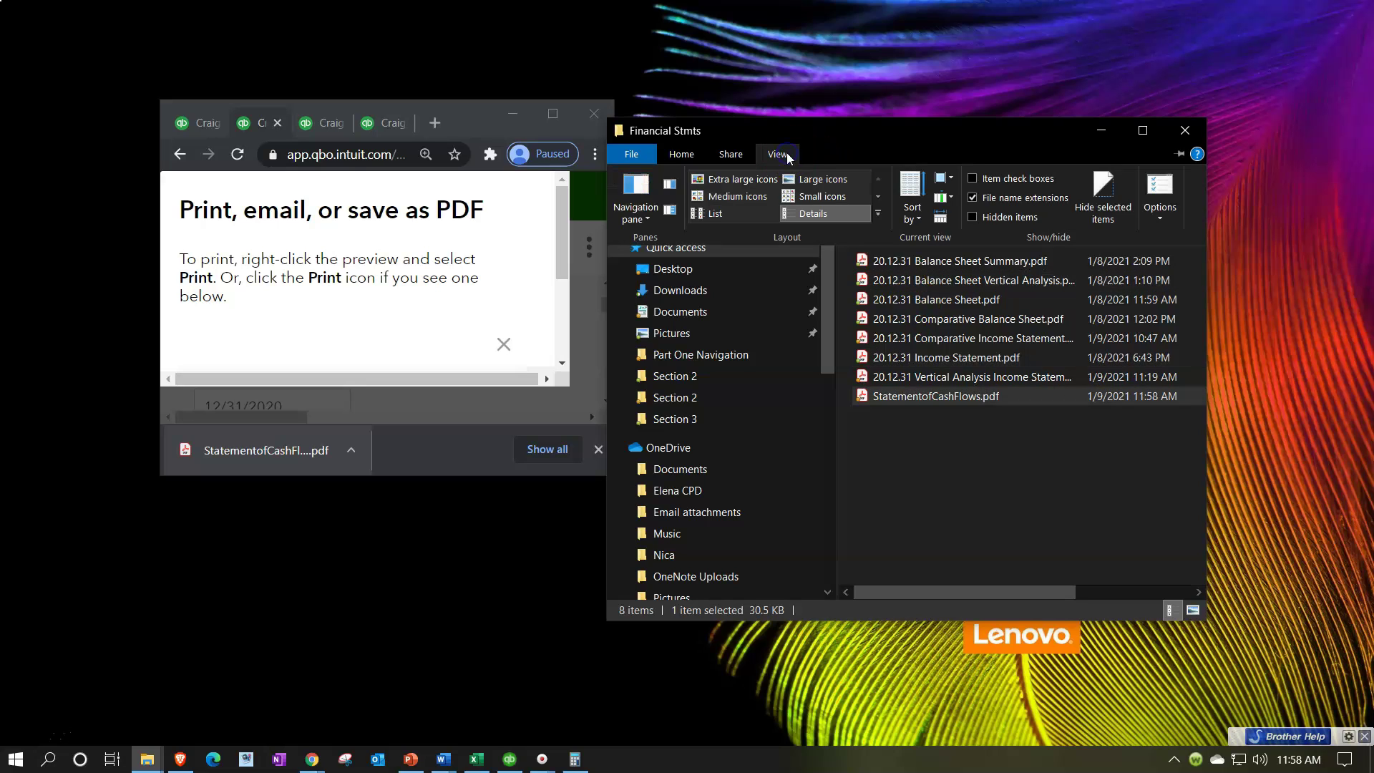
pyautogui.click(801, 178)
pyautogui.scroll(-1, 930, 460)
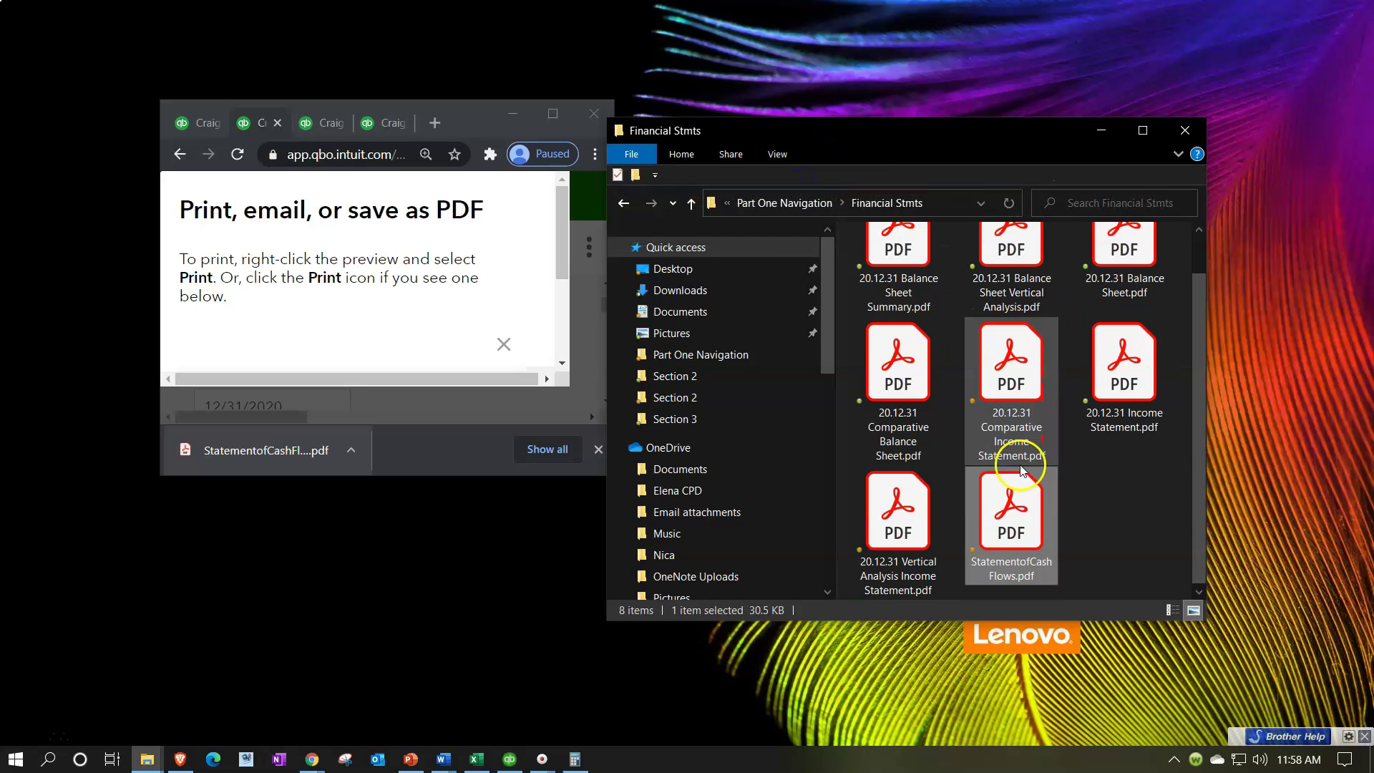
# Rename the StatementofCashFlows PDF as "20.12.31 Statement of Cash Flows".
pyautogui.rightClick(977, 523)
pyautogui.click(1005, 485)
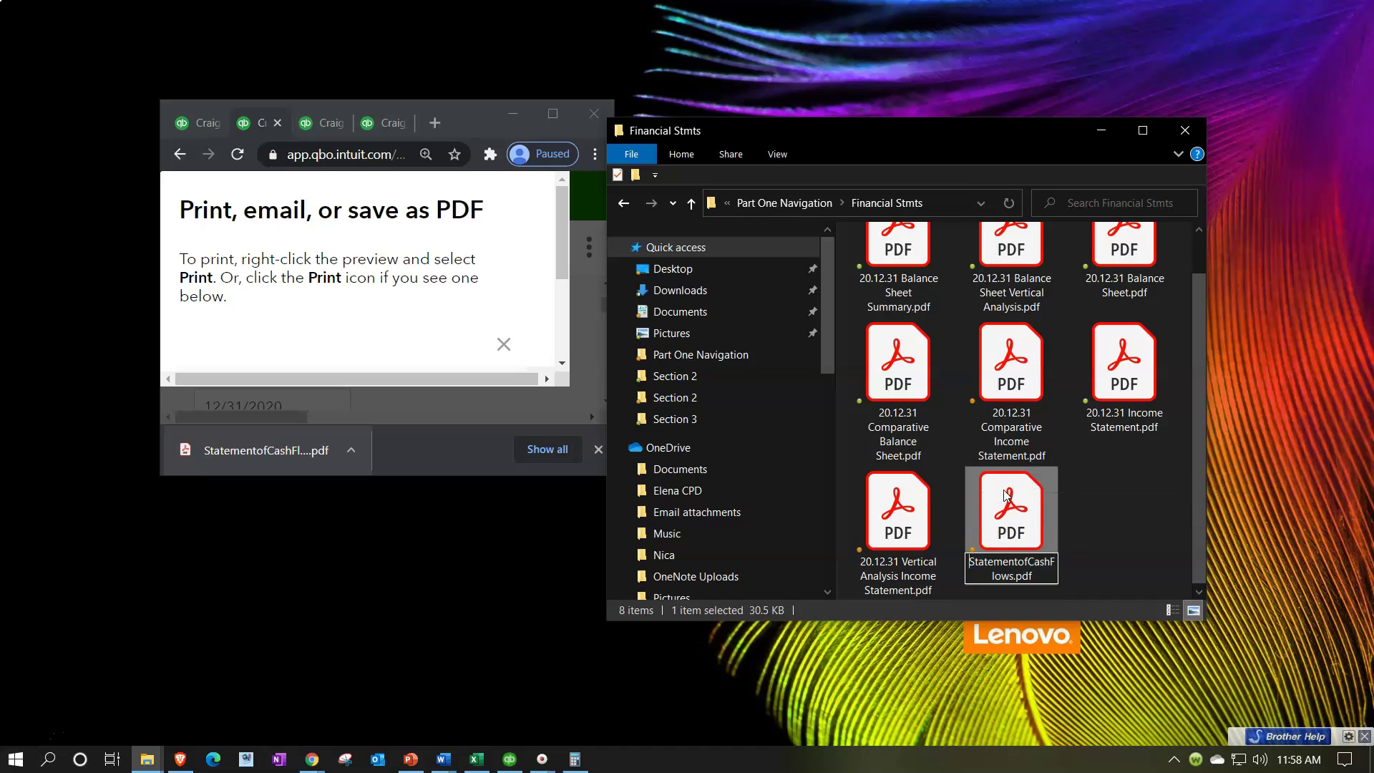
pyautogui.write('20.12.')
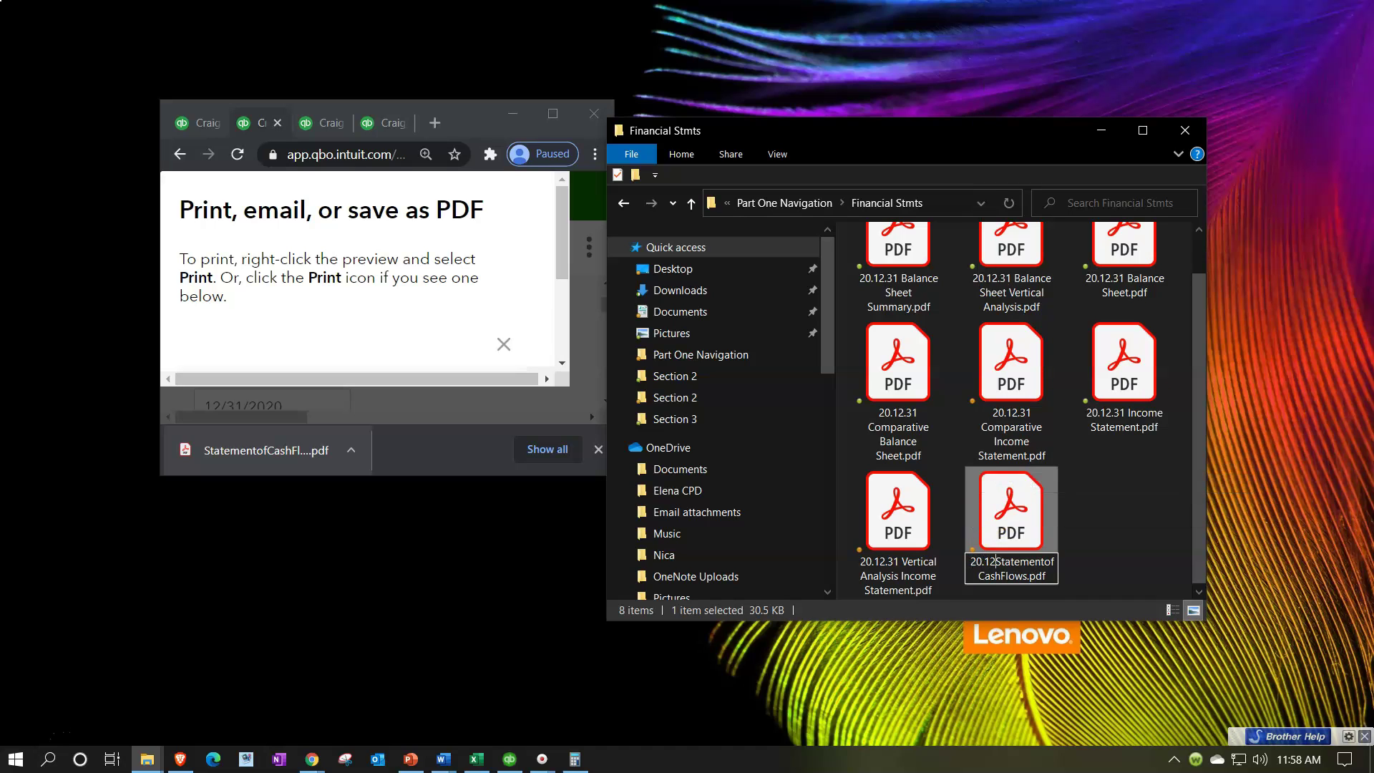
pyautogui.write('31 Statement')
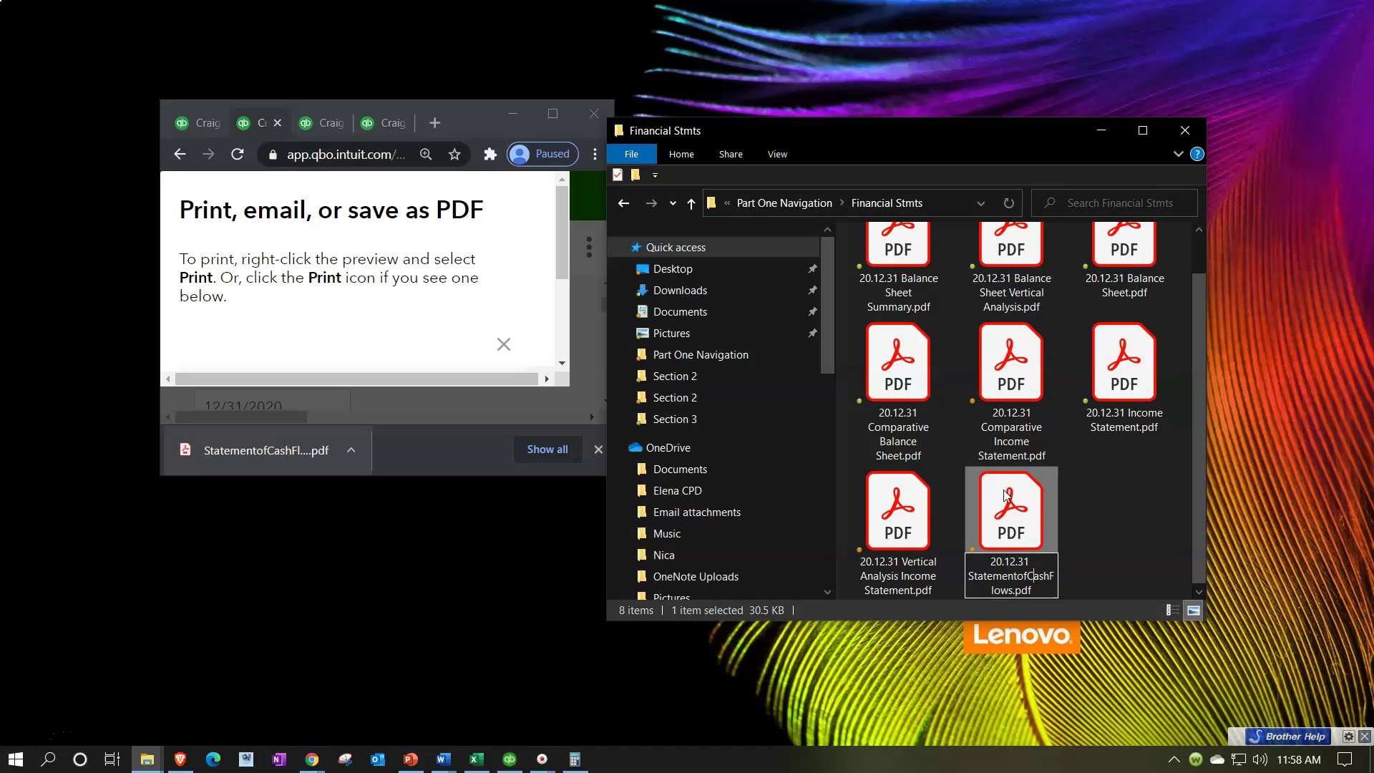
pyautogui.press('Right')
pyautogui.press('Right')
pyautogui.press('Right')
pyautogui.press('Right')
pyautogui.press('Right')
pyautogui.press('Right')
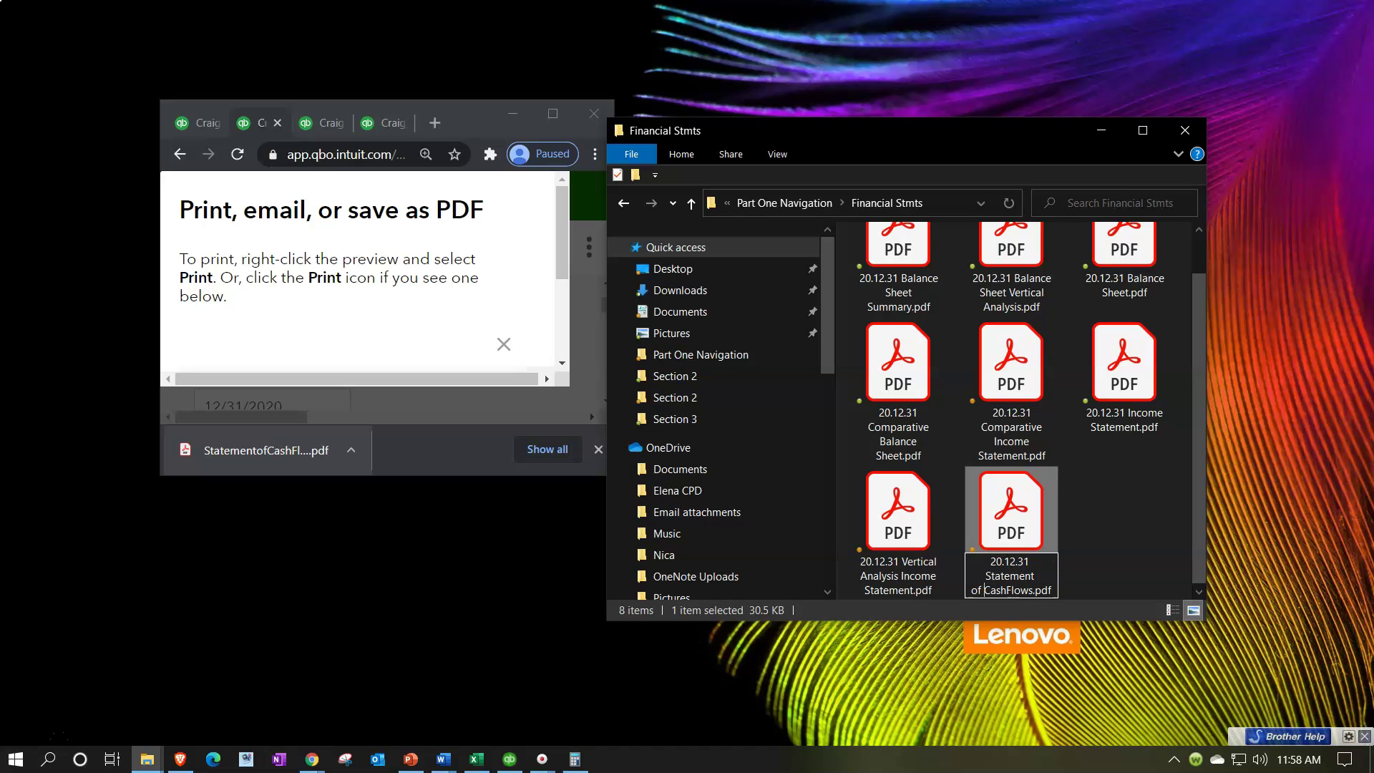
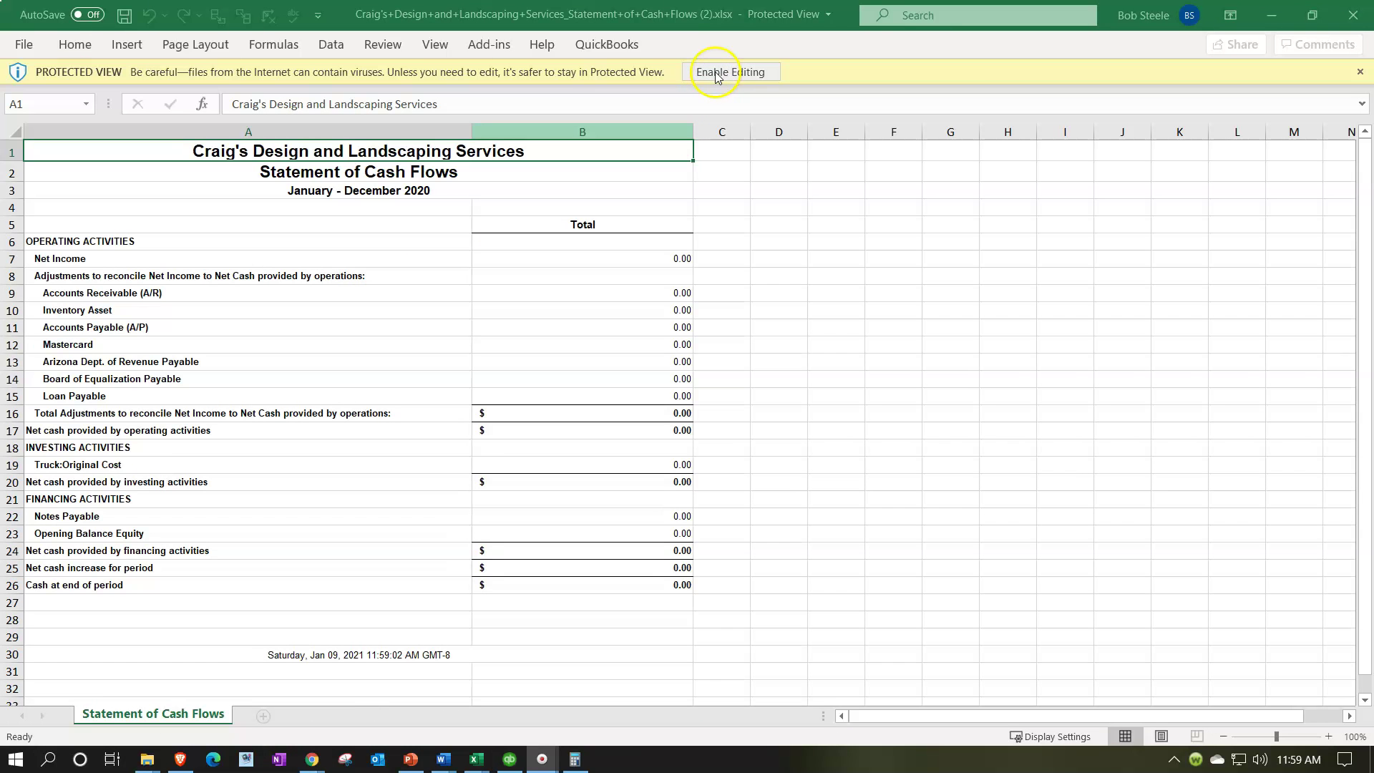
# Enable editing in the exported cash flow workbook and copy its entire sheet to cell A1 of Sheet2 in Financial Stmt 1.xlsx.
pyautogui.click(723, 73)
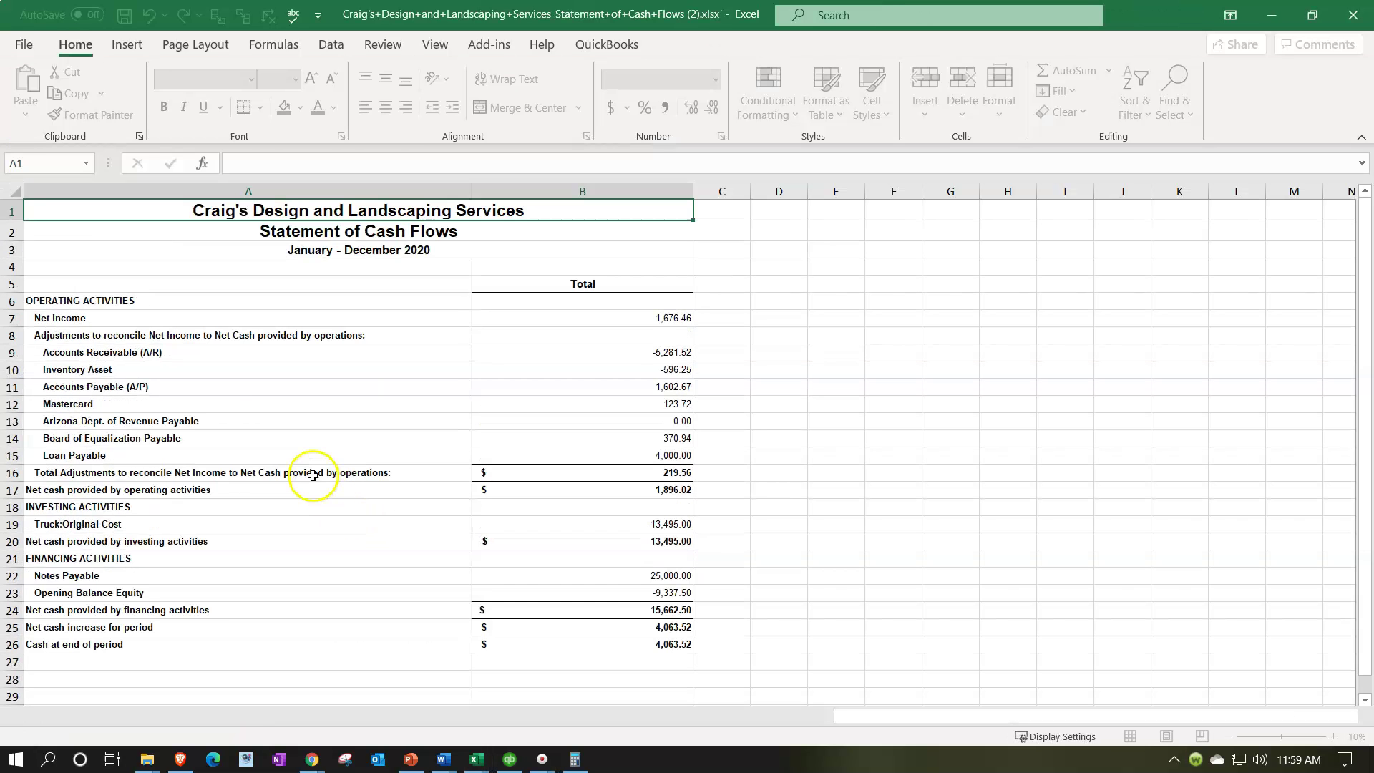
pyautogui.click(14, 191)
pyautogui.rightClick(798, 372)
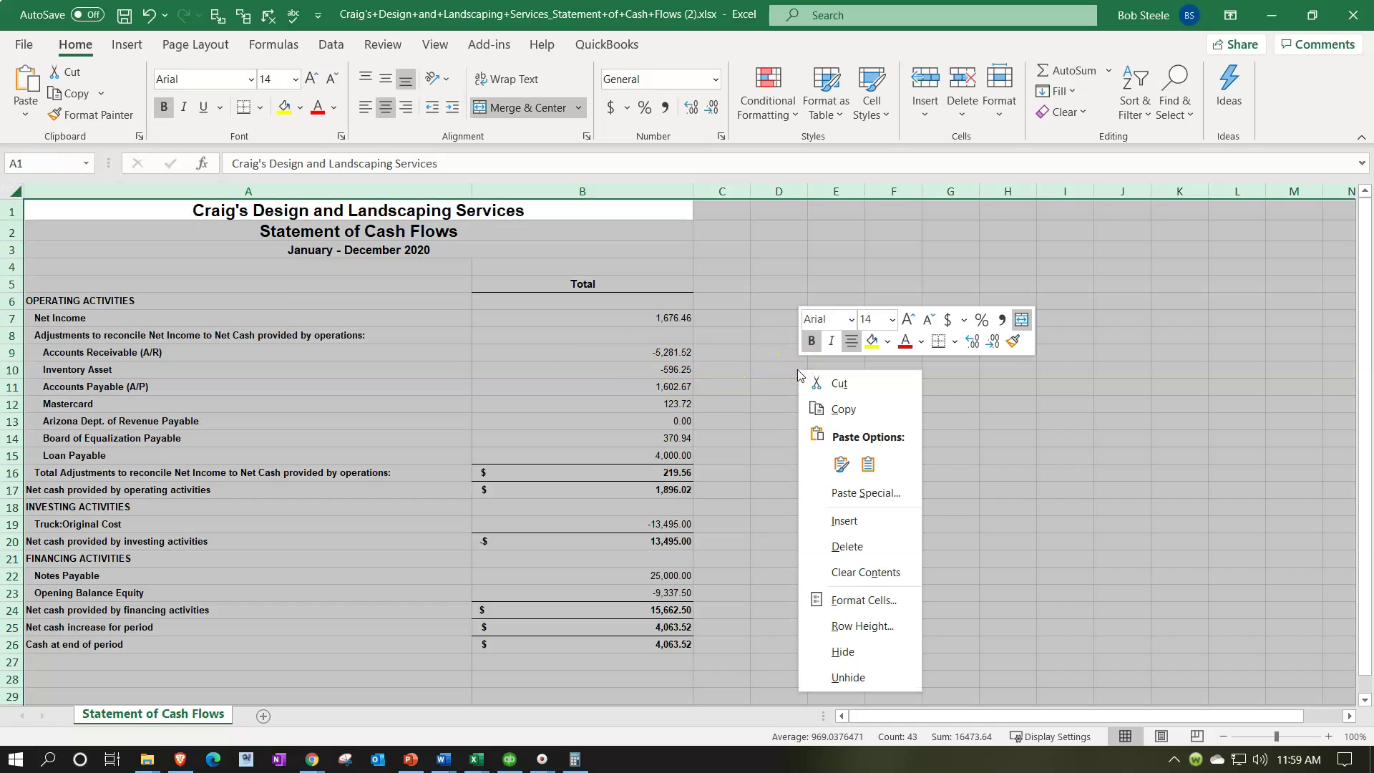
pyautogui.click(819, 419)
pyautogui.click(821, 422)
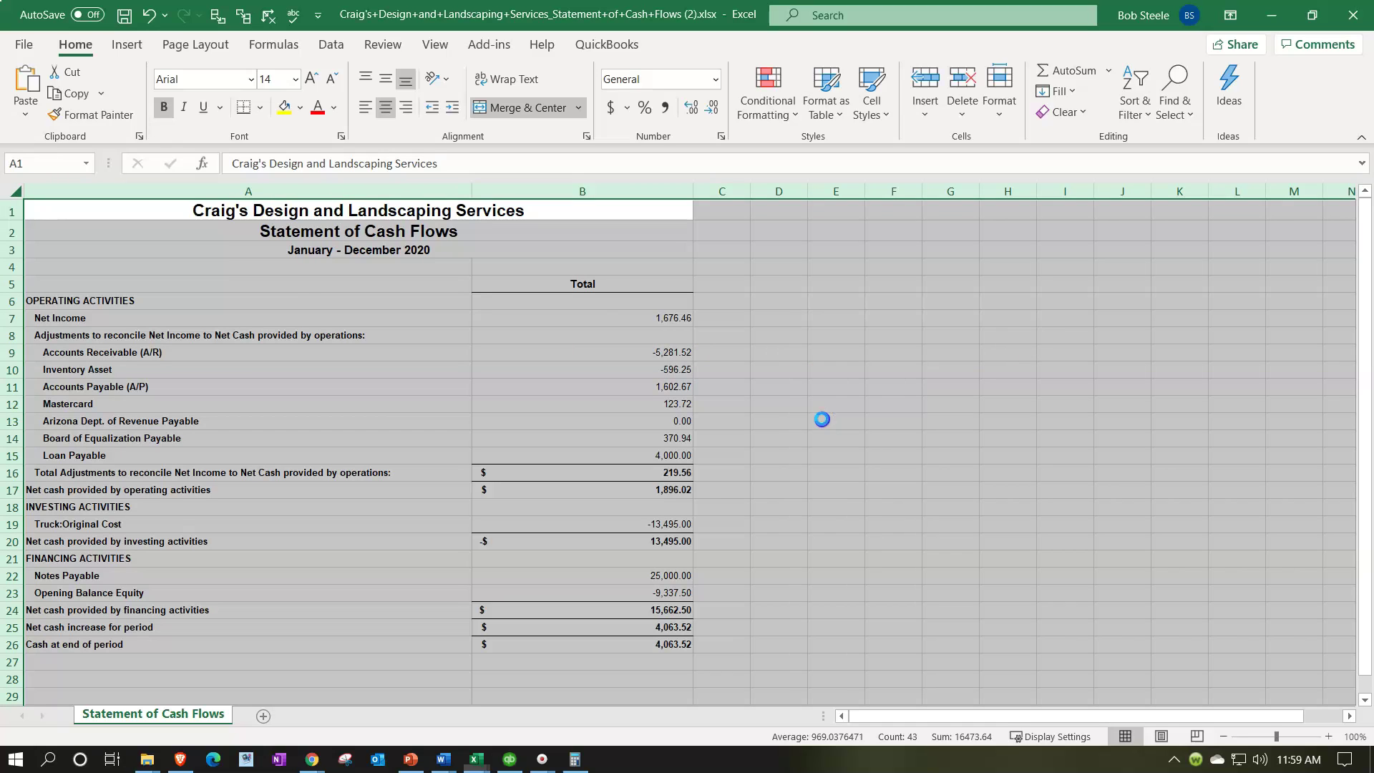
pyautogui.click(1273, 16)
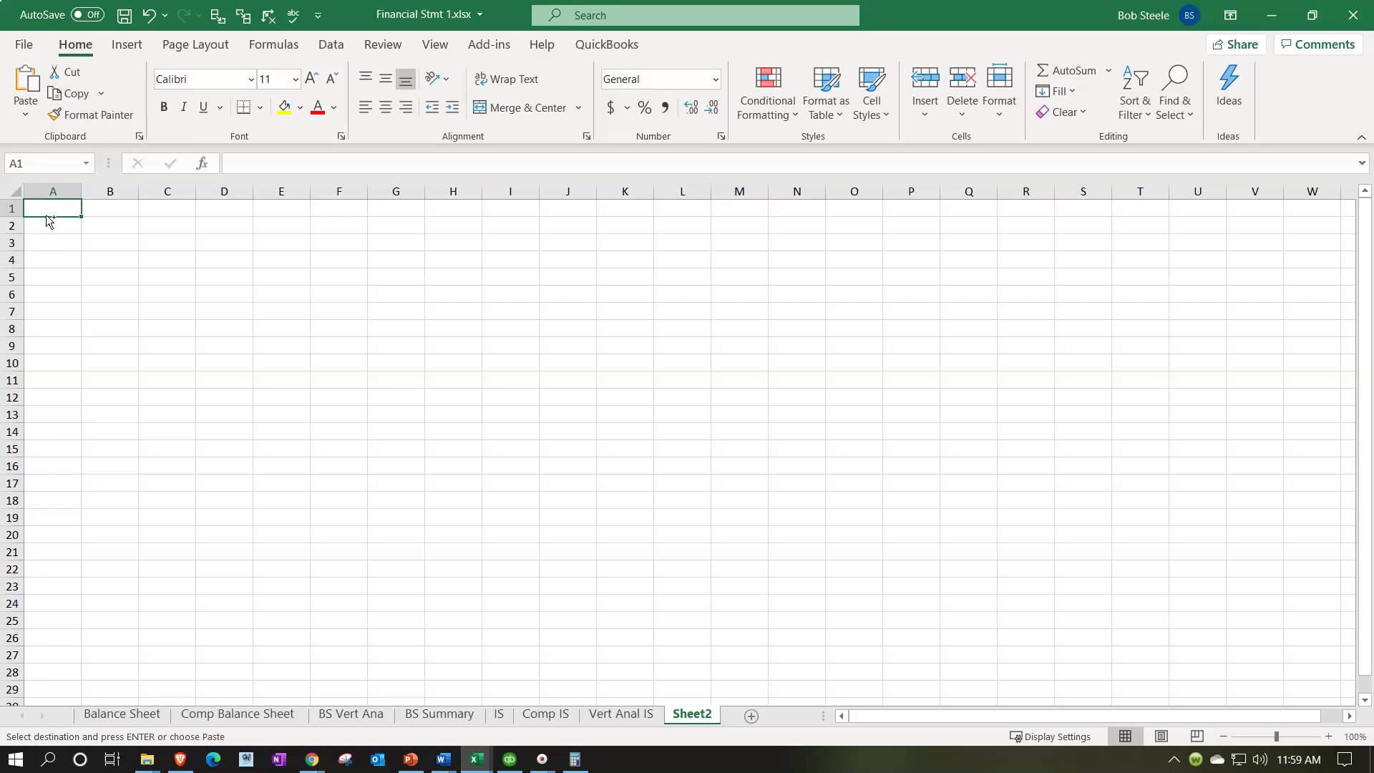
pyautogui.hotkey('ctrl', 'v')
pyautogui.click(346, 401)
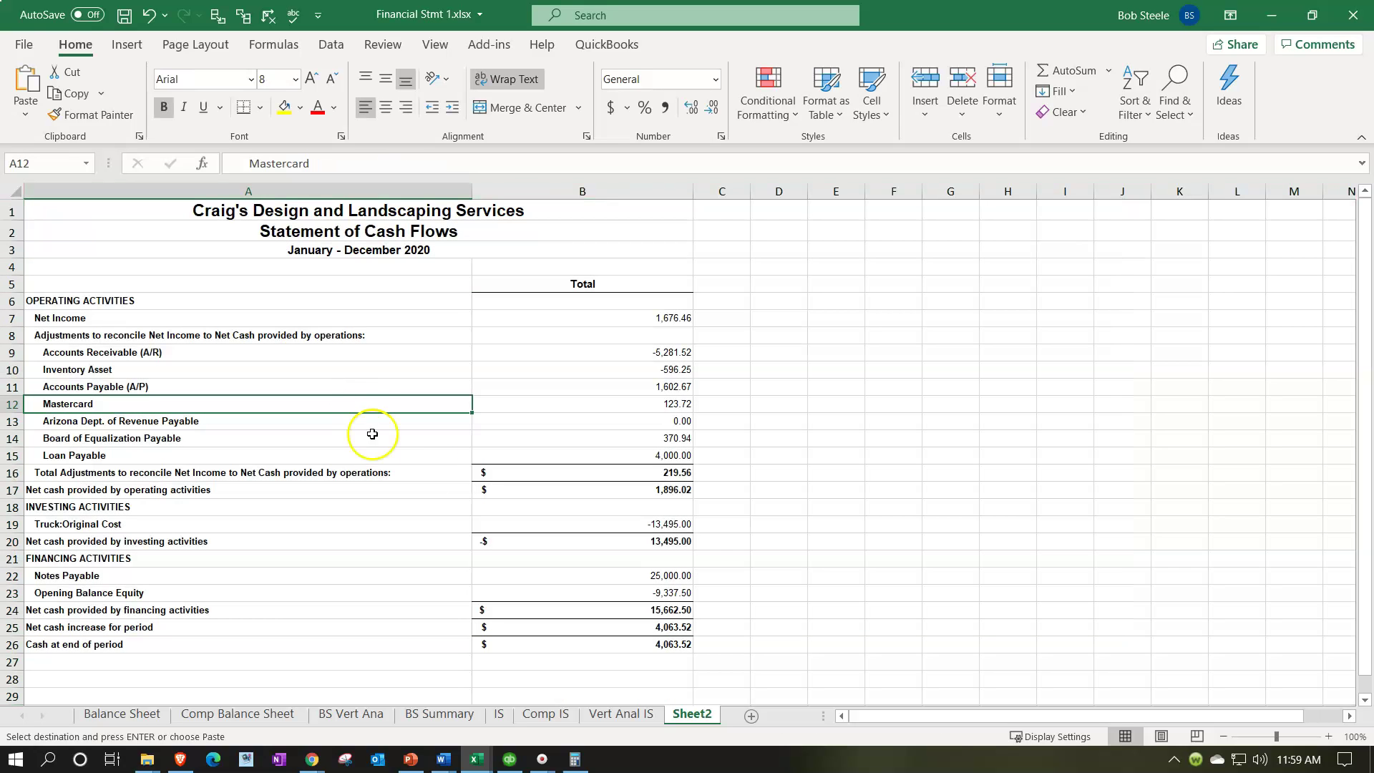
# Rename the Sheet2 worksheet as "Stmt Cash Flow".
pyautogui.doubleClick(692, 715)
pyautogui.write('Stmt Cash F')
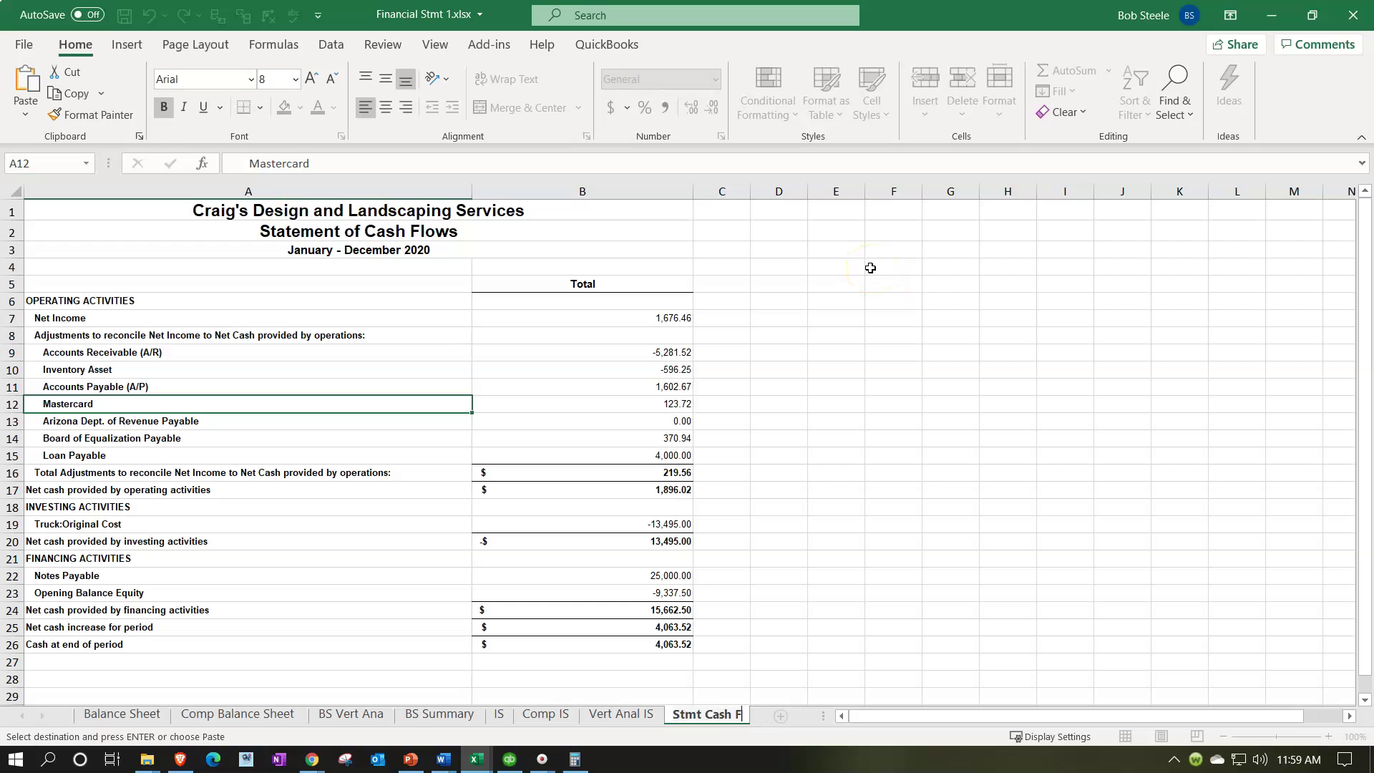
pyautogui.click(870, 267)
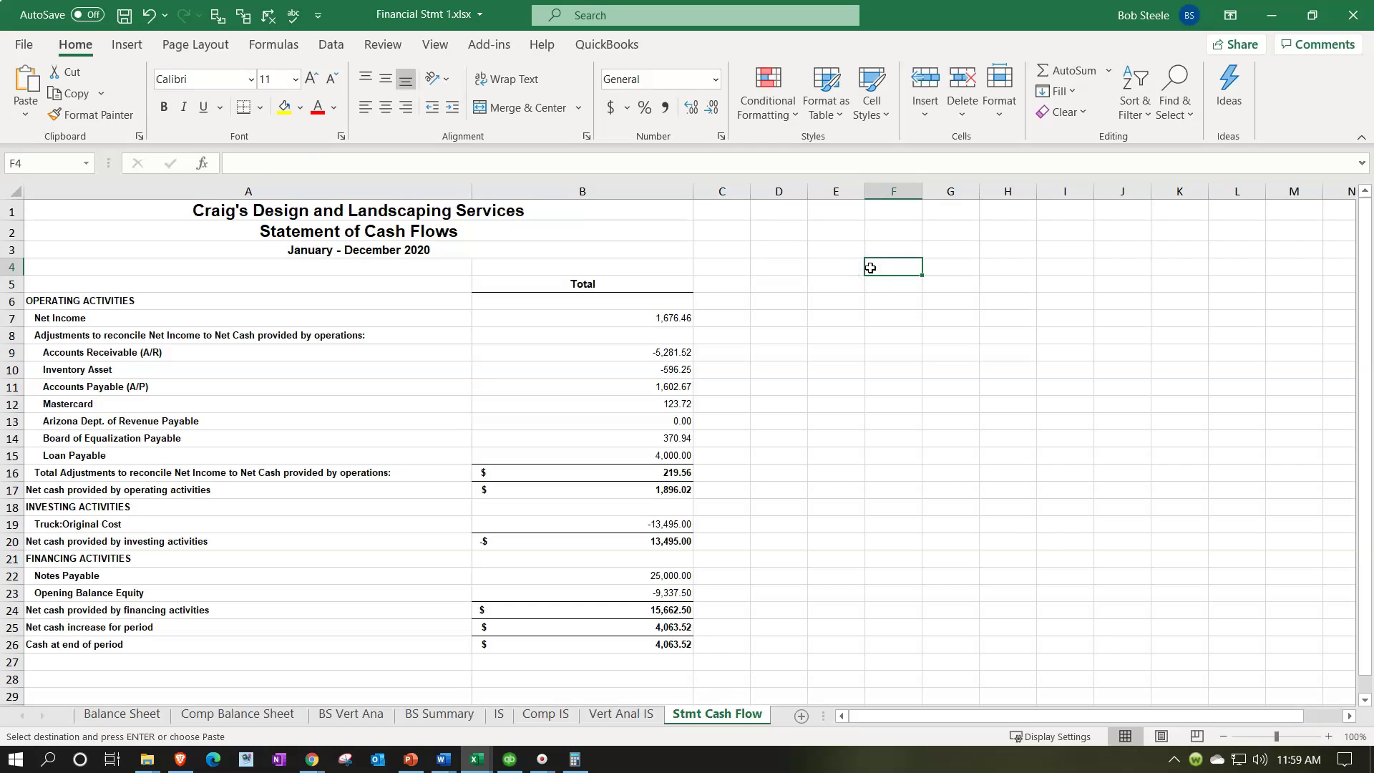
# Check the page layout and narrow columns A and B so the Statement of Cash Flows fits on one page width.
pyautogui.click(1161, 736)
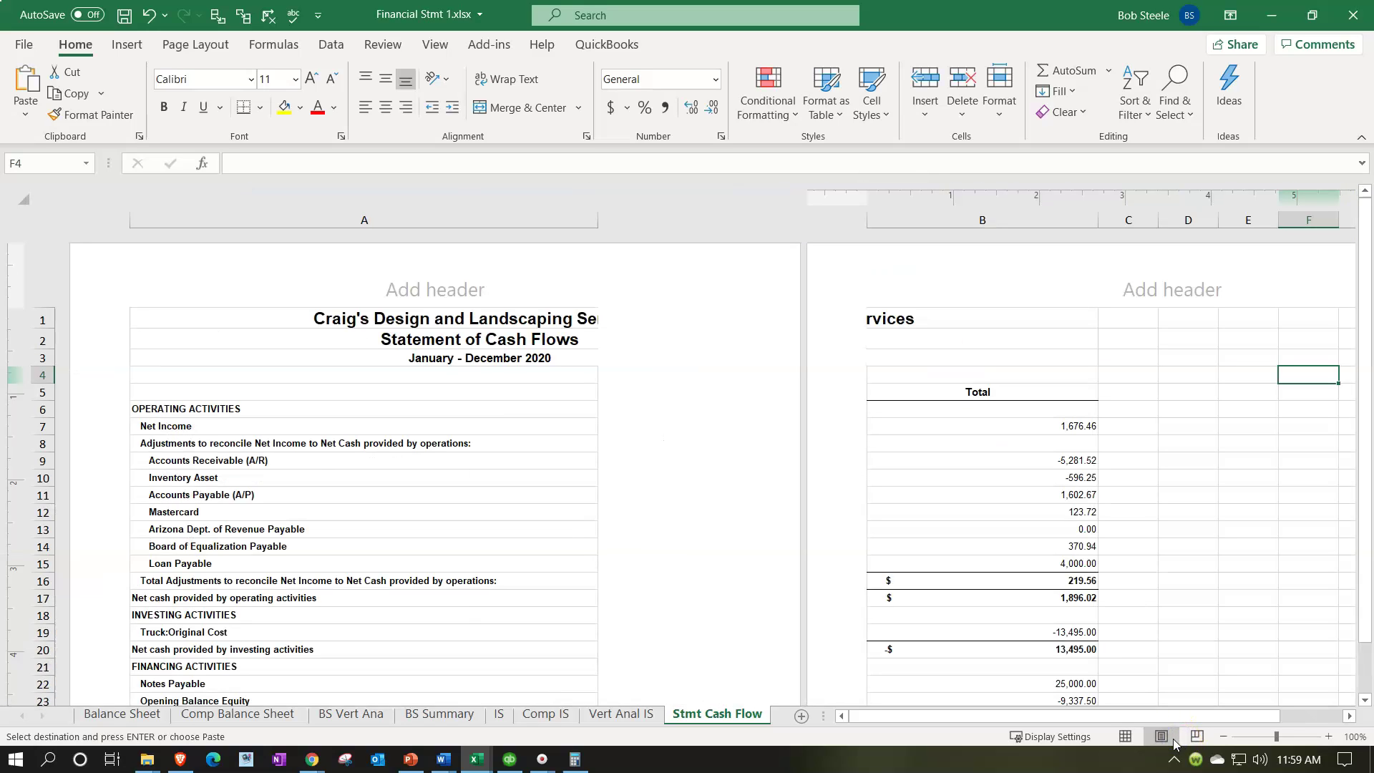
pyautogui.click(1126, 736)
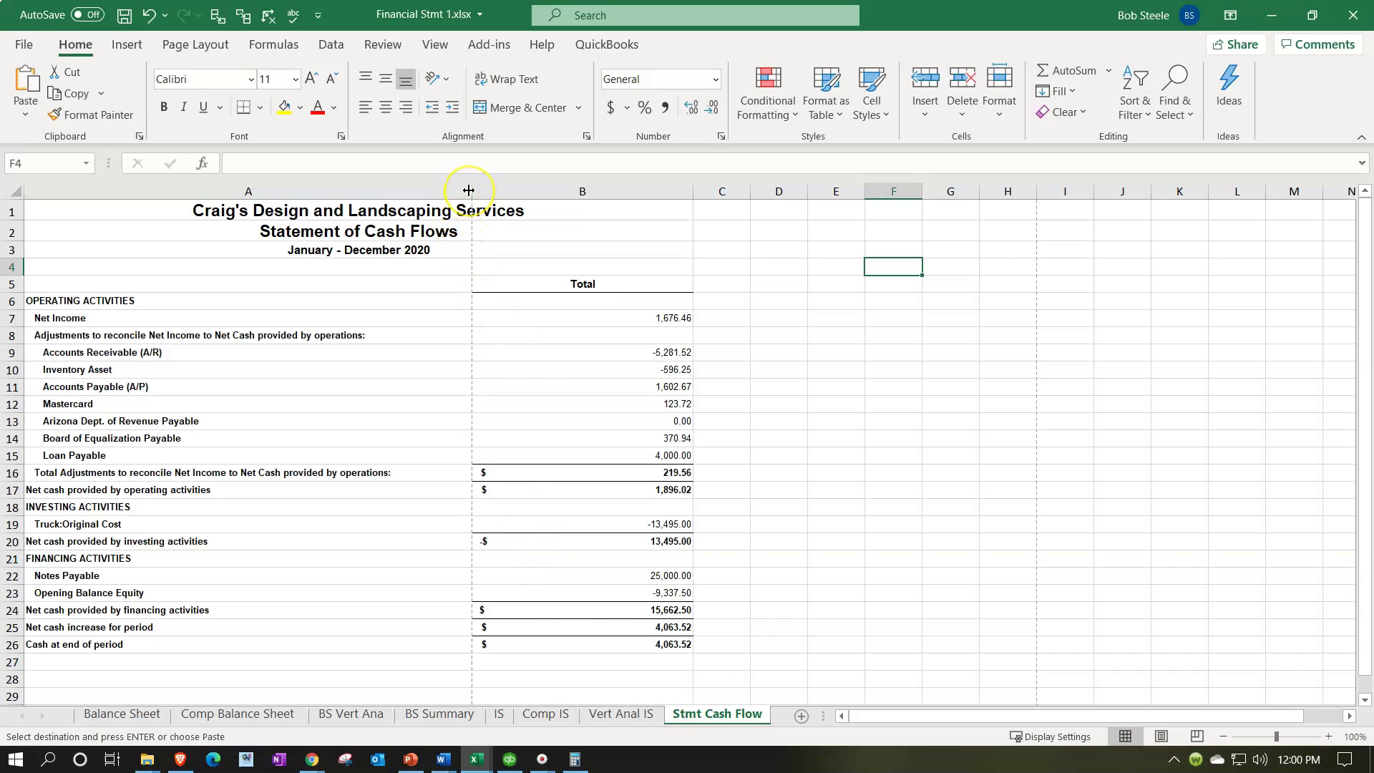
pyautogui.moveTo(469, 190); pyautogui.dragTo(398, 203)
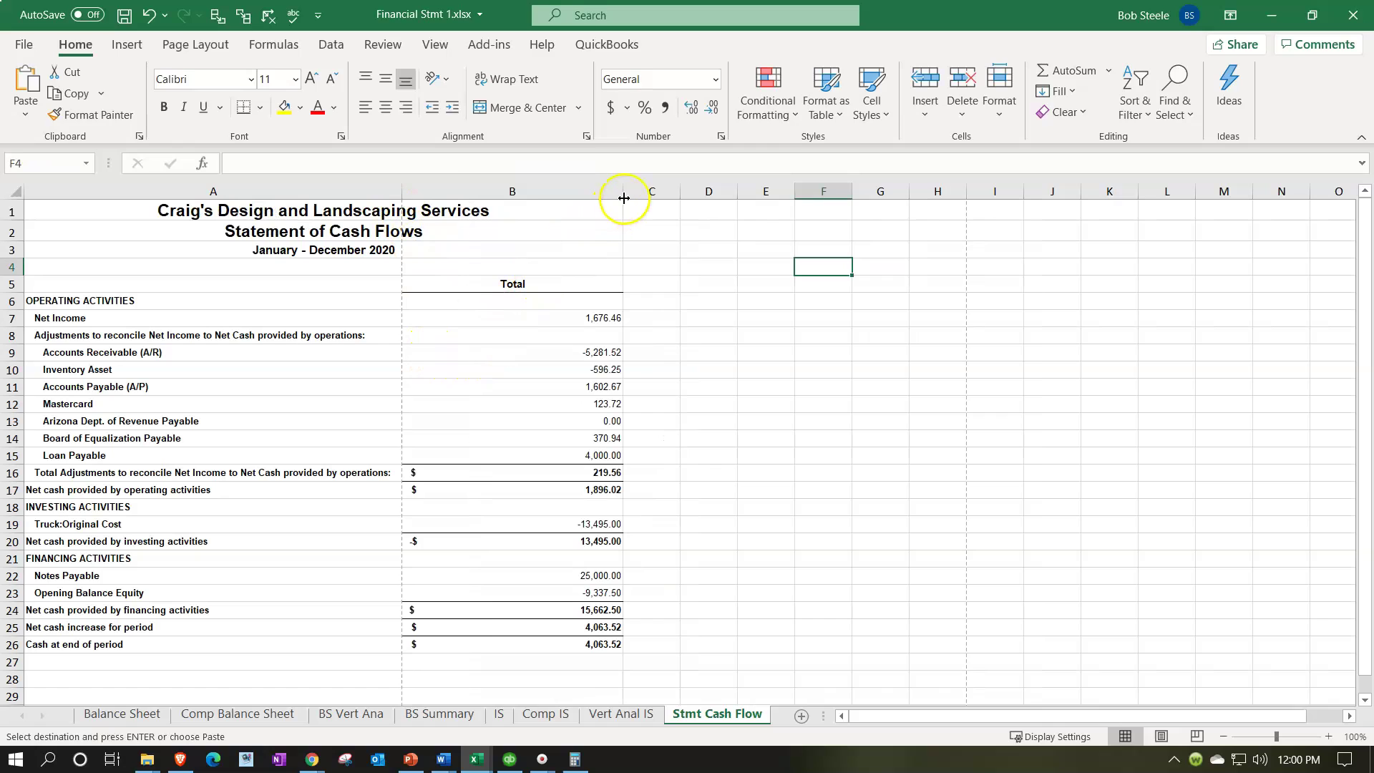
pyautogui.moveTo(625, 196); pyautogui.dragTo(596, 205)
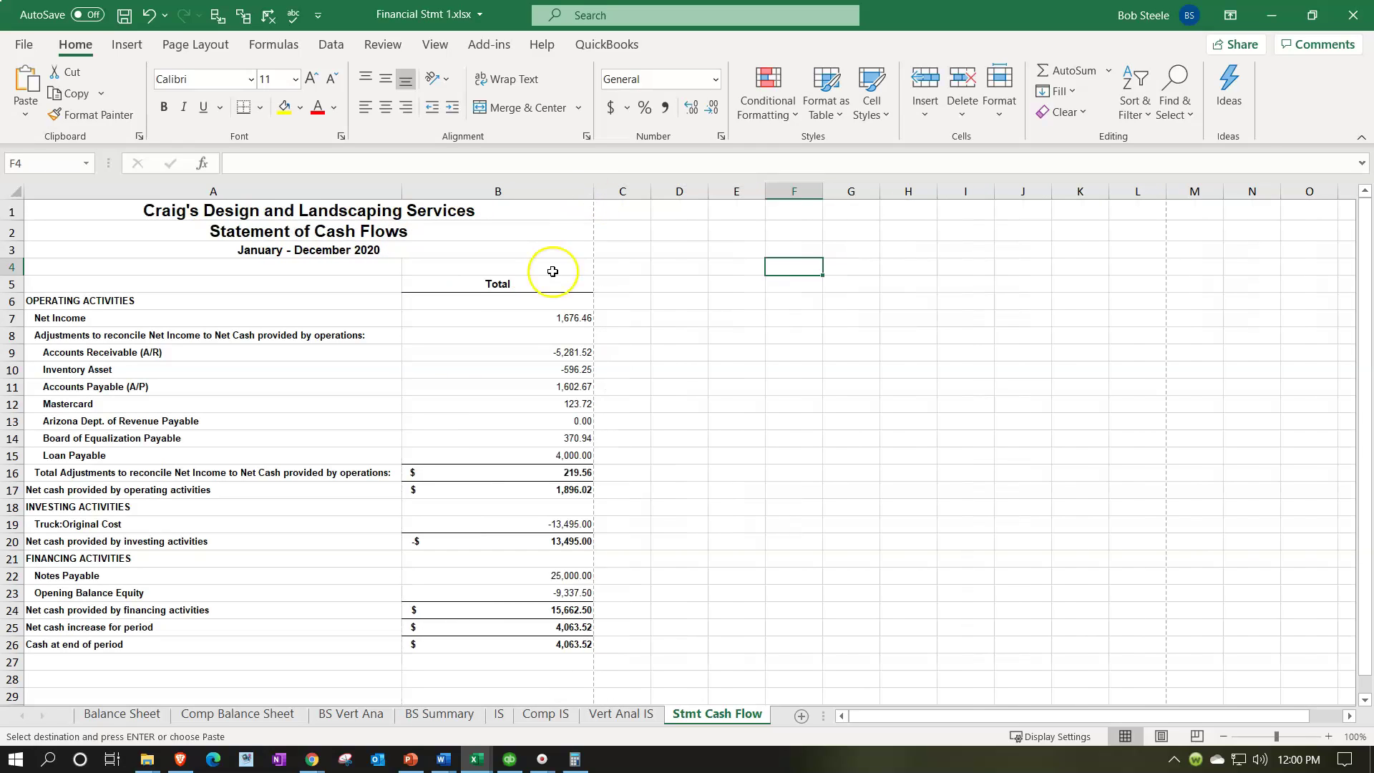
pyautogui.scroll(-3, 552, 271)
pyautogui.scroll(3, 536, 299)
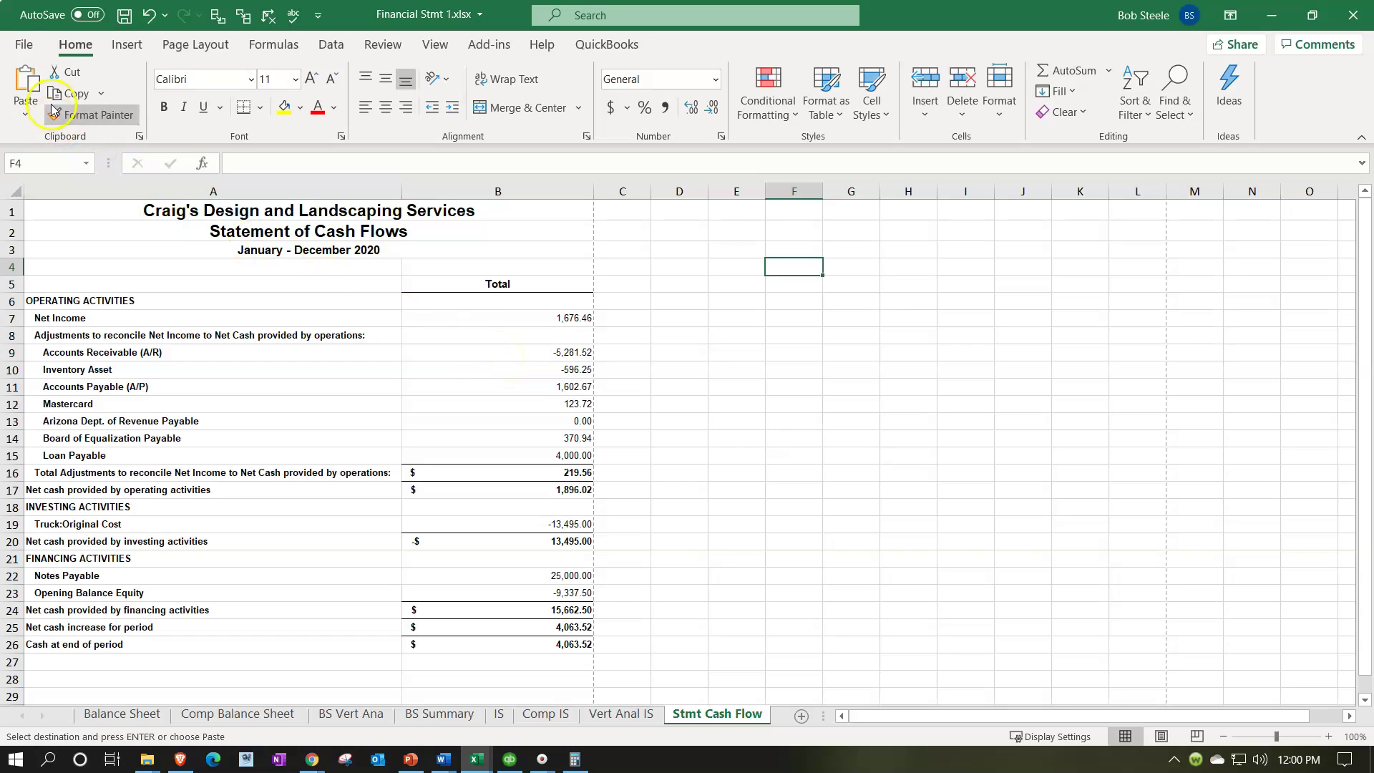
# Open the print settings and choose Print Entire Workbook with CutePDF Writer as the printer.
pyautogui.click(25, 46)
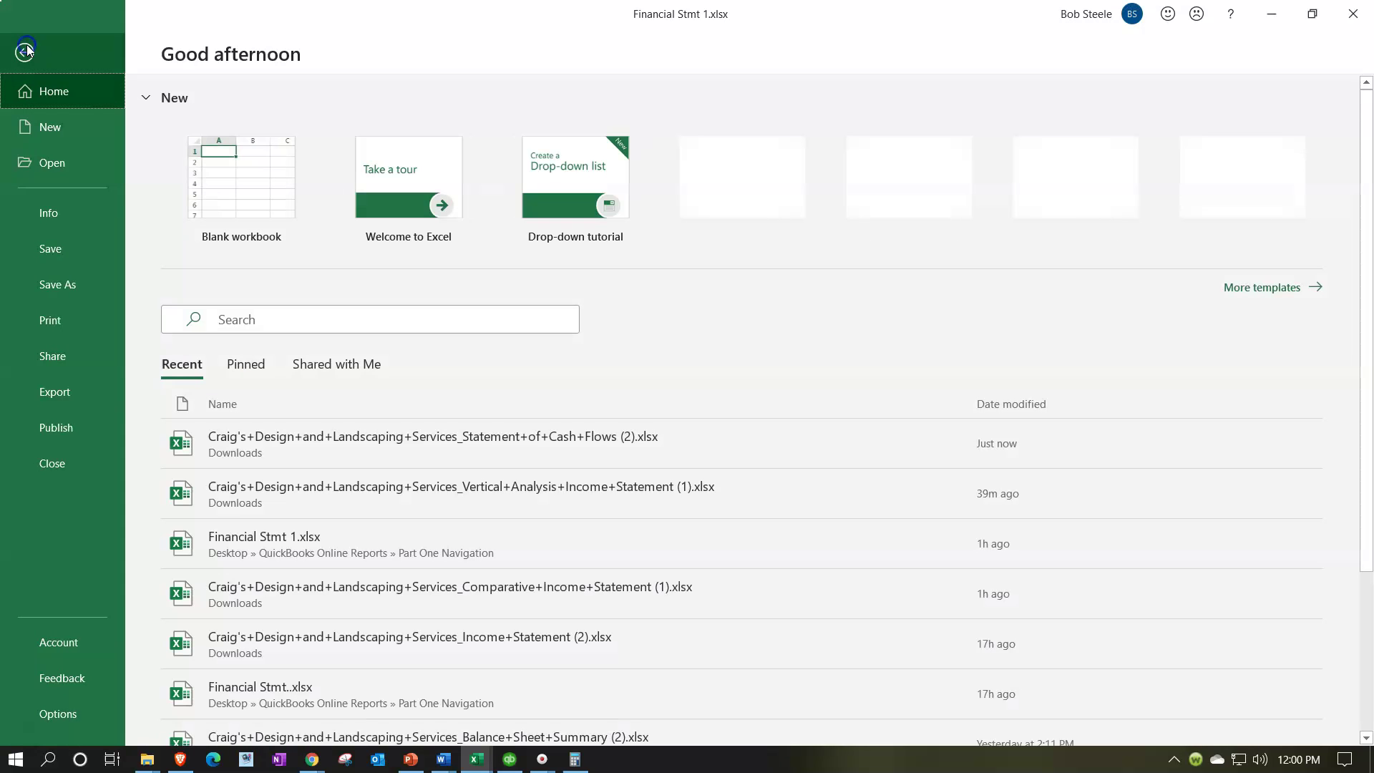
pyautogui.click(70, 335)
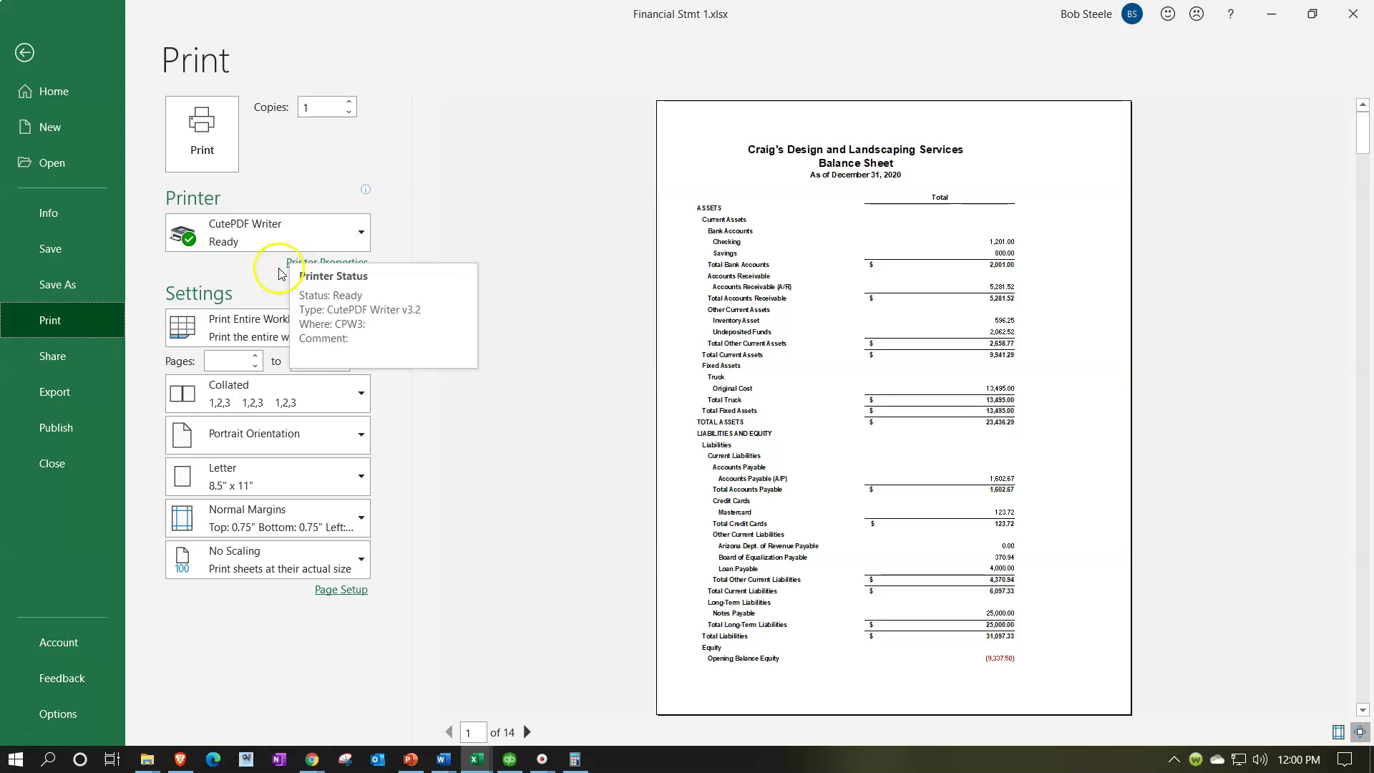
pyautogui.click(263, 340)
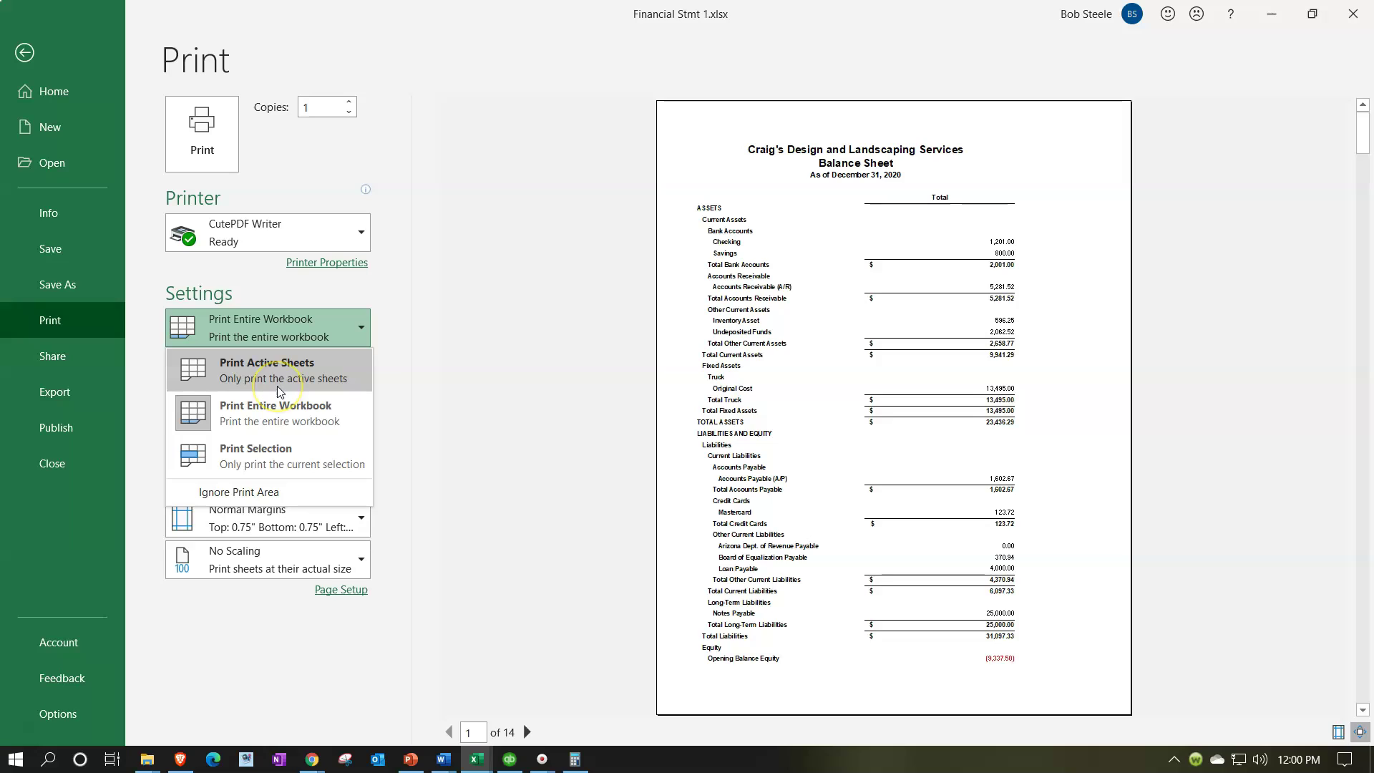
pyautogui.click(276, 412)
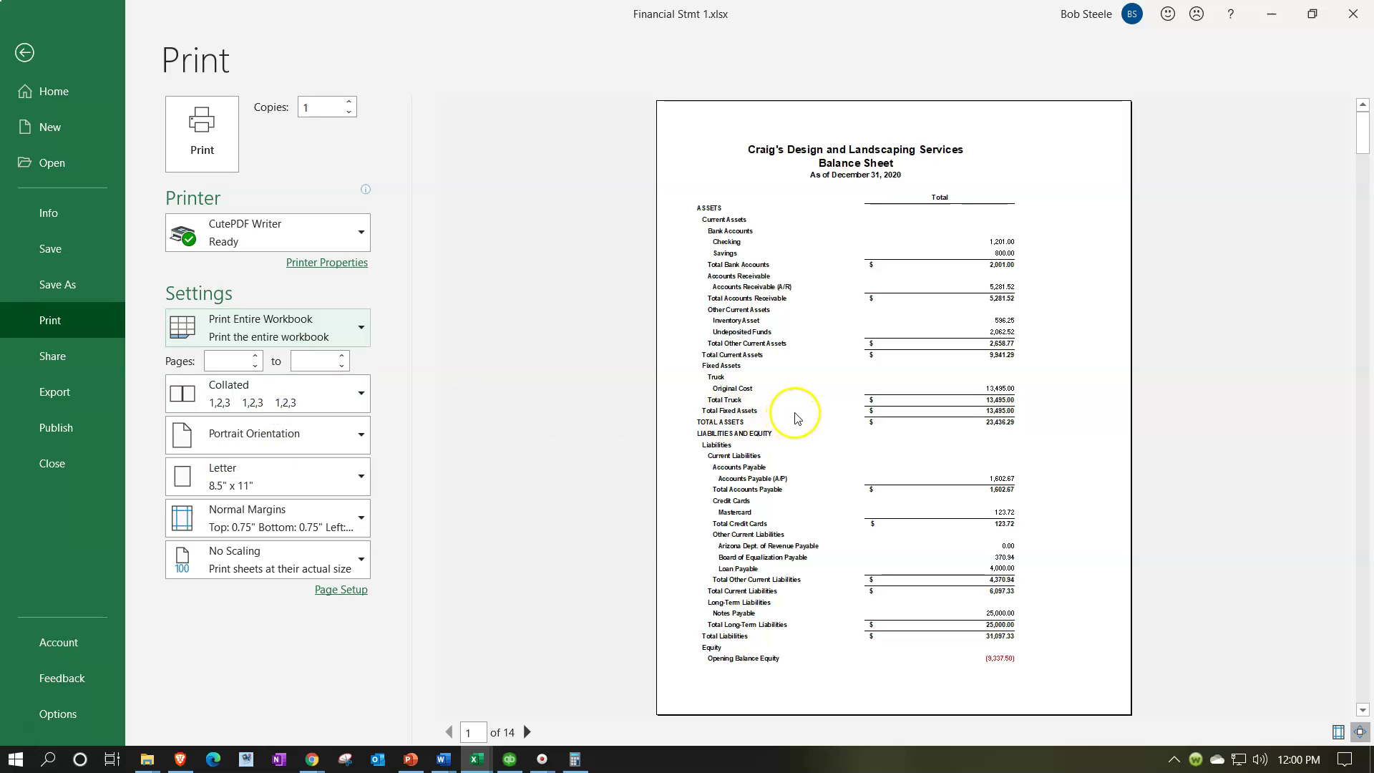
# Page through the print preview of all financial statements up to the Statement of Cash Flows.
pyautogui.scroll(-3, 798, 417)
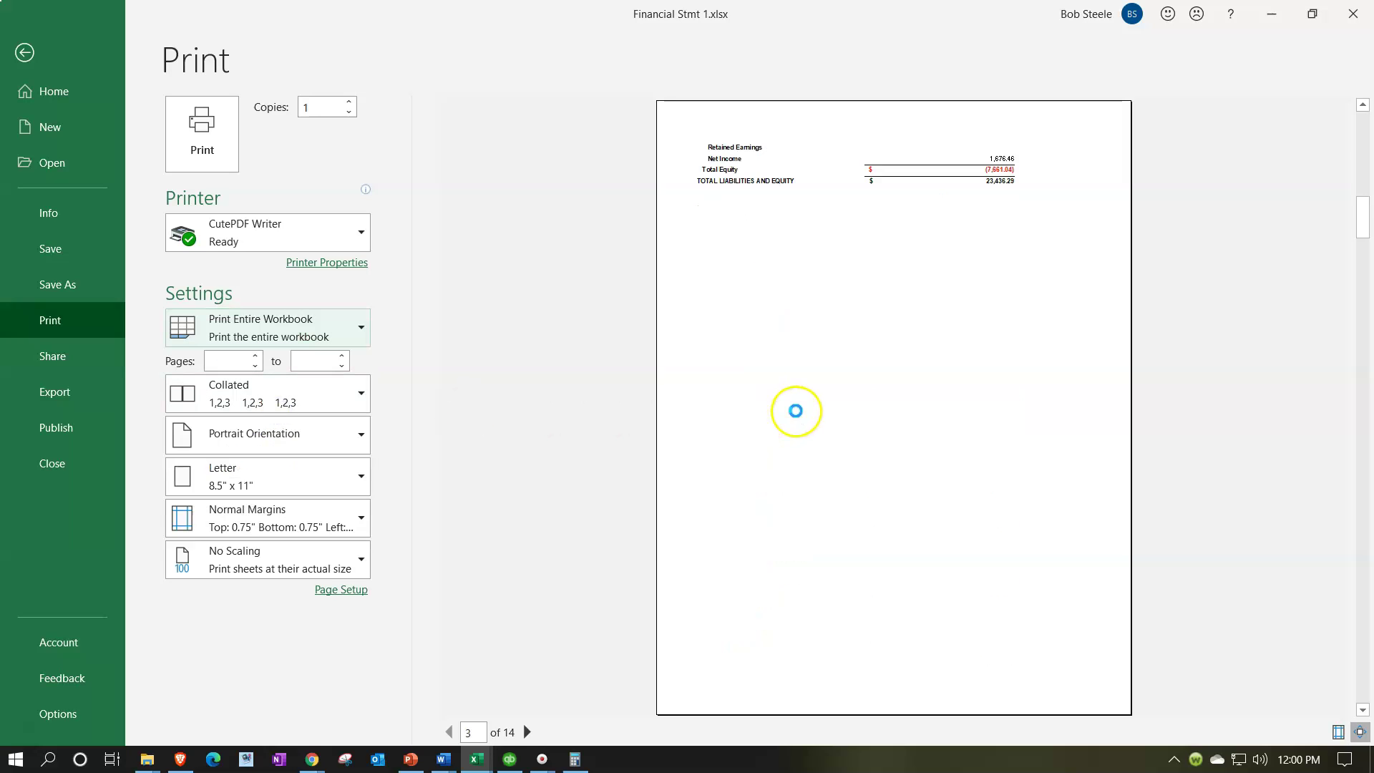
pyautogui.scroll(-3, 796, 411)
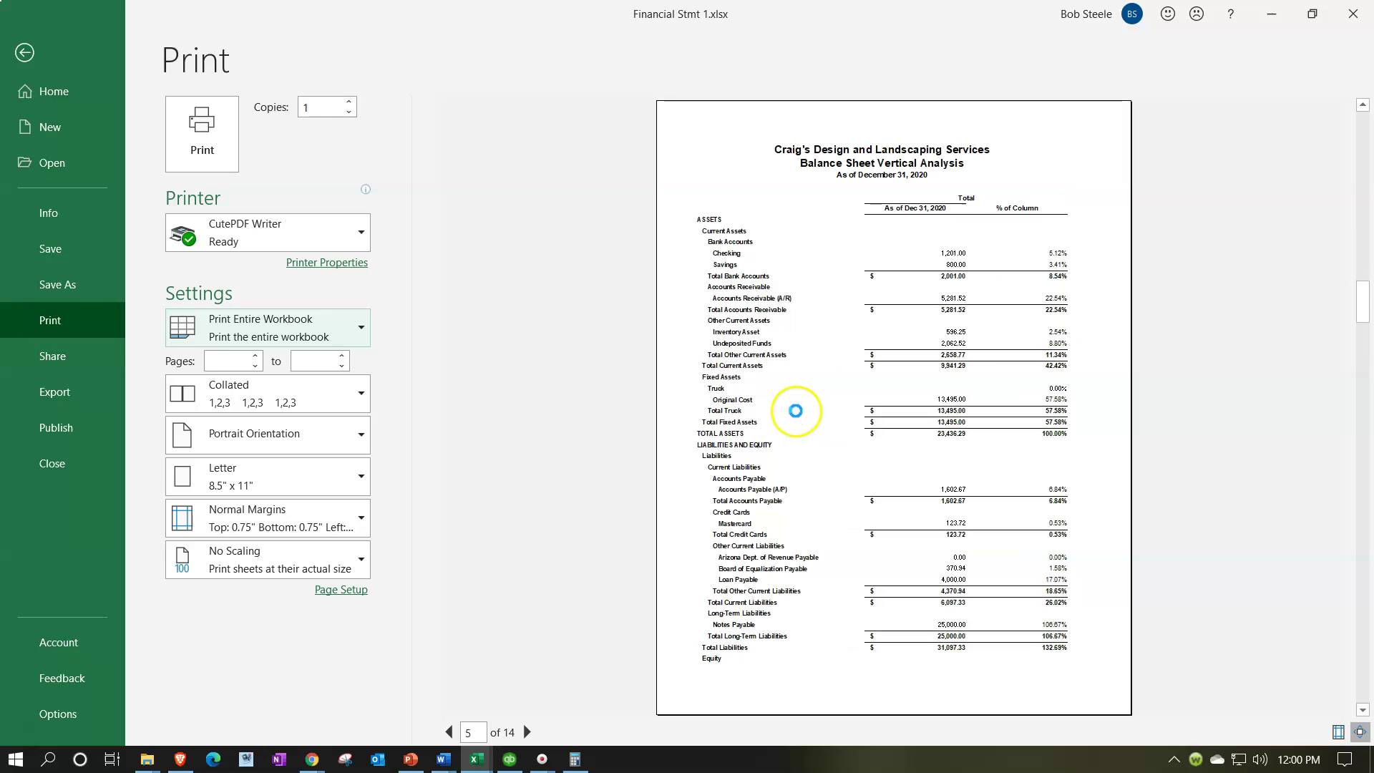
pyautogui.scroll(-1, 795, 410)
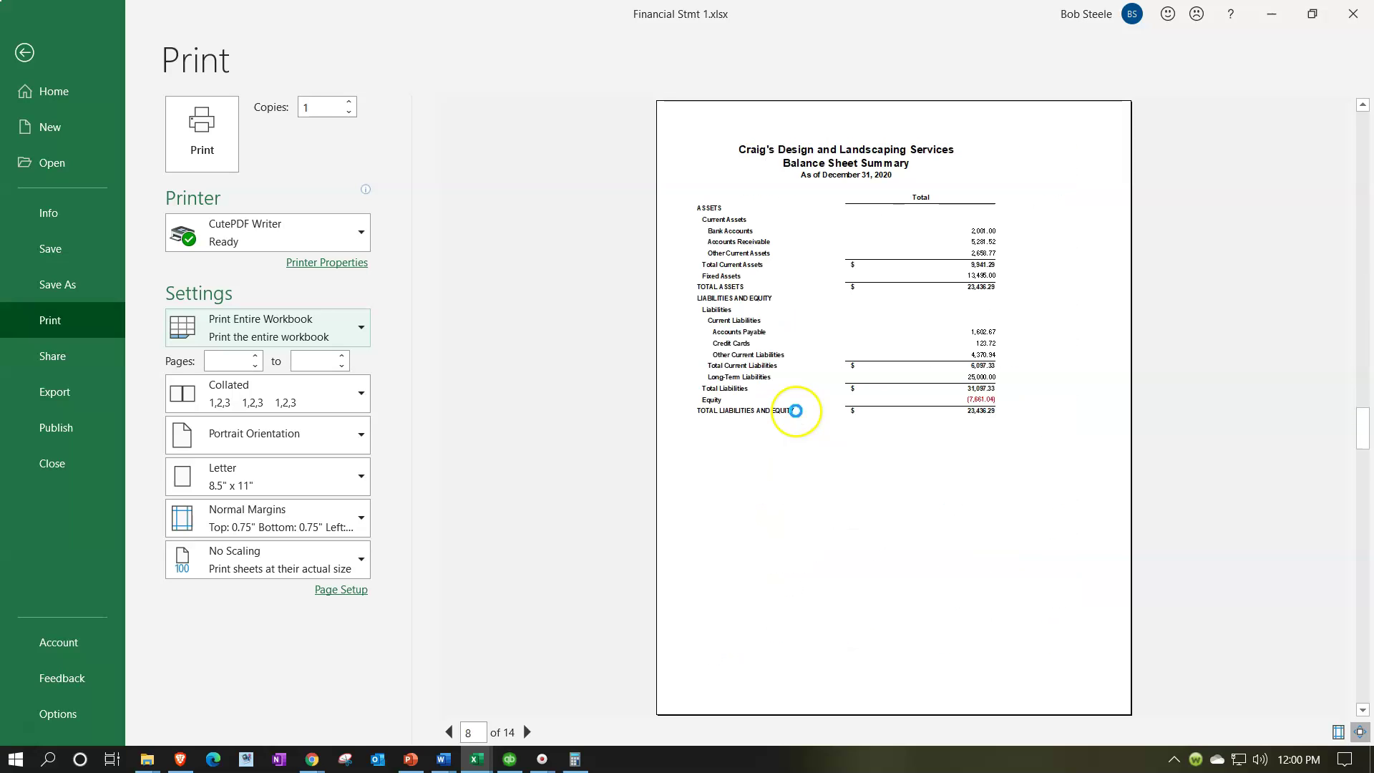
pyautogui.scroll(-2, 795, 411)
pyautogui.scroll(-1, 795, 410)
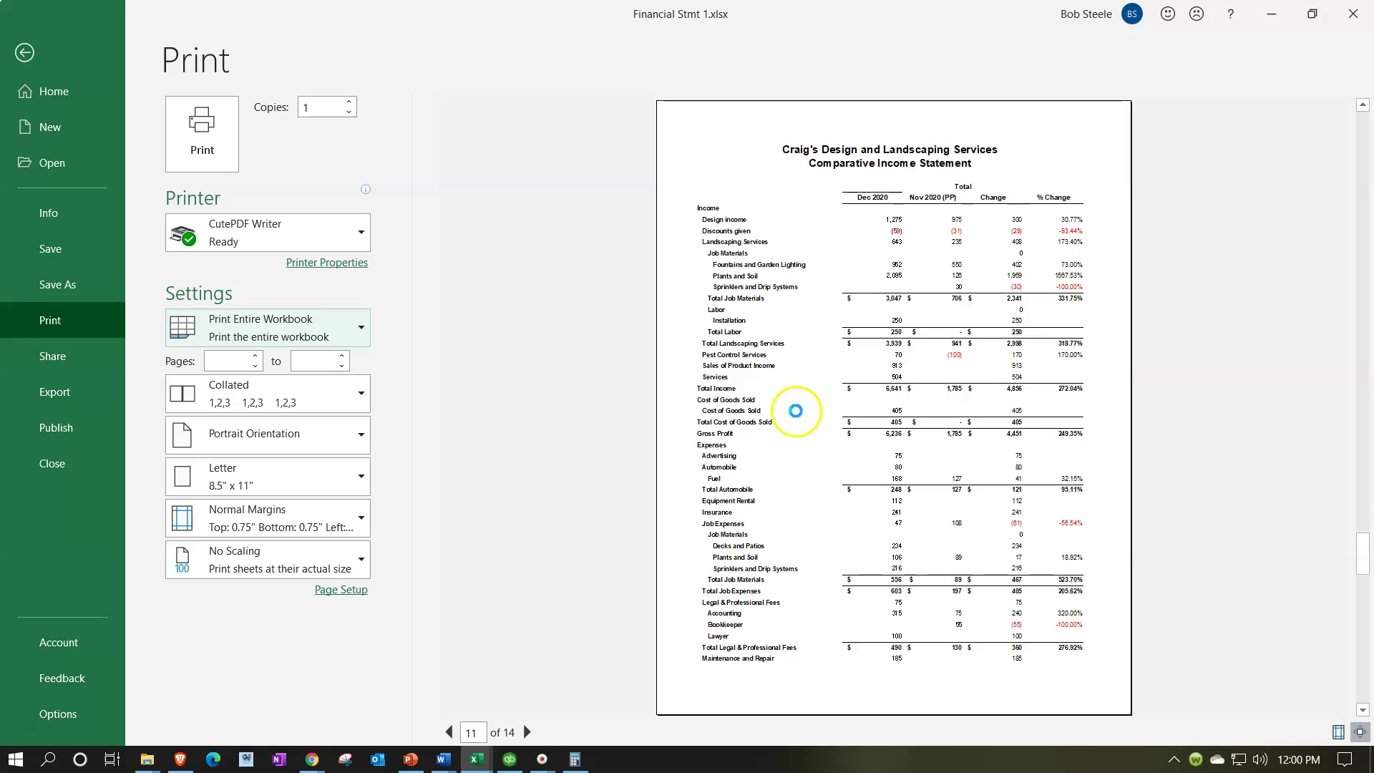
pyautogui.scroll(-2, 798, 416)
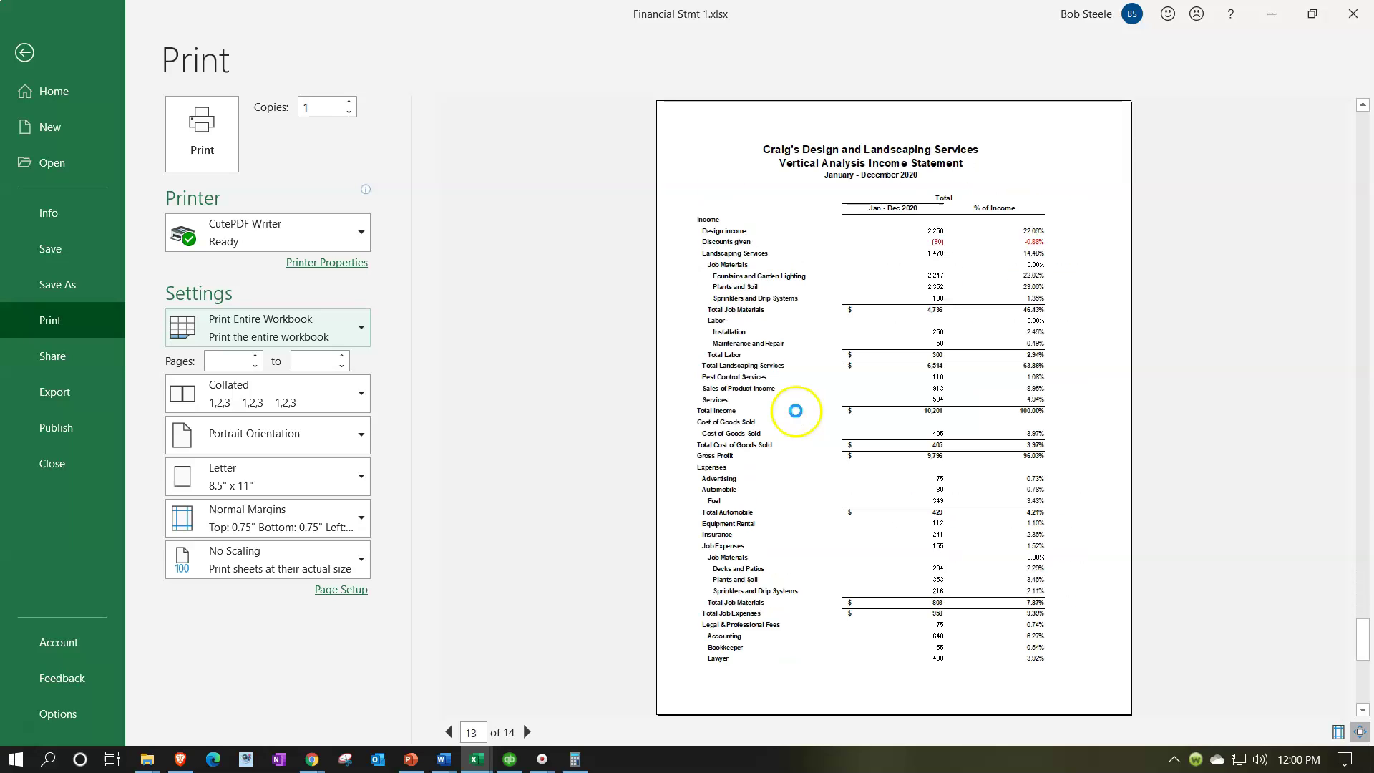
pyautogui.scroll(-1, 795, 410)
pyautogui.scroll(1, 799, 417)
pyautogui.scroll(-1, 798, 416)
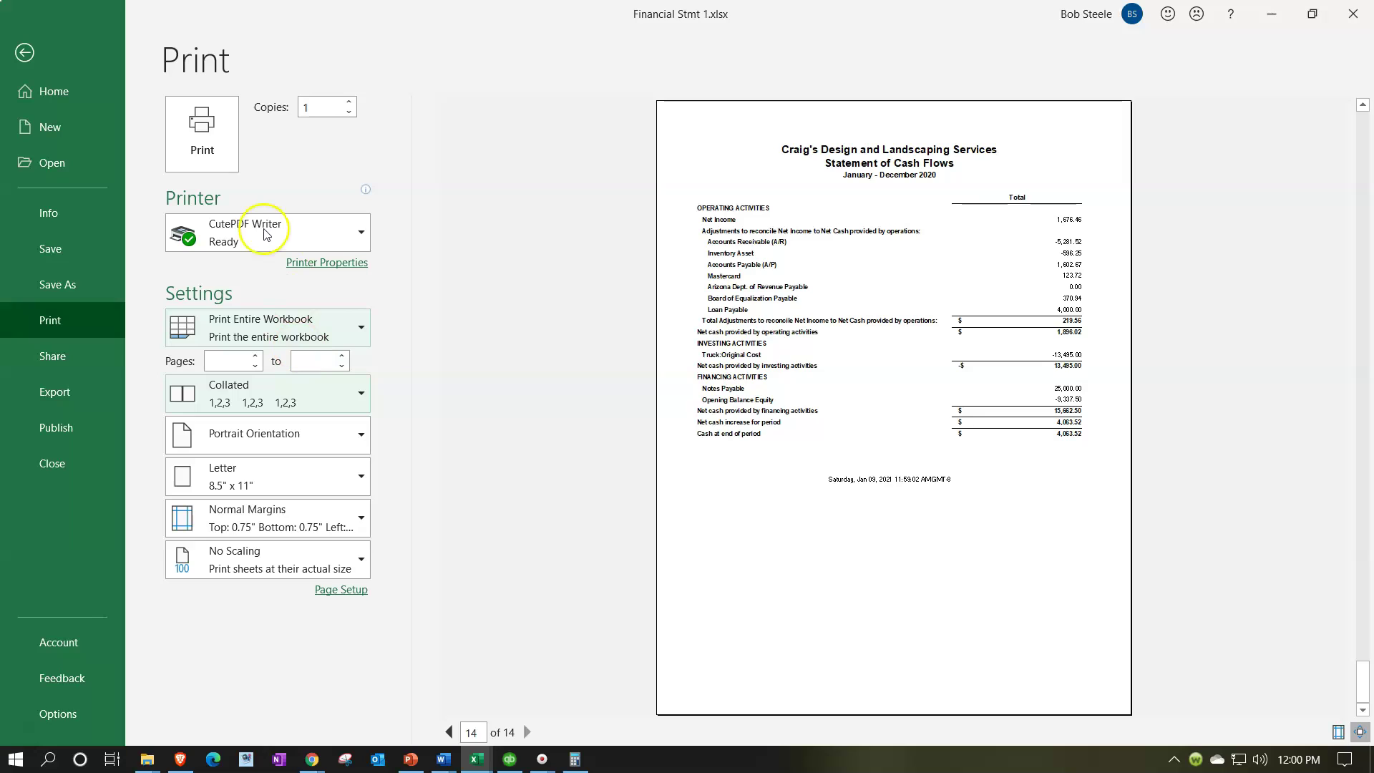
# Print the workbook to PDF and save it over Financial Stmt.pdf in the Part One Navigation folder.
pyautogui.click(204, 121)
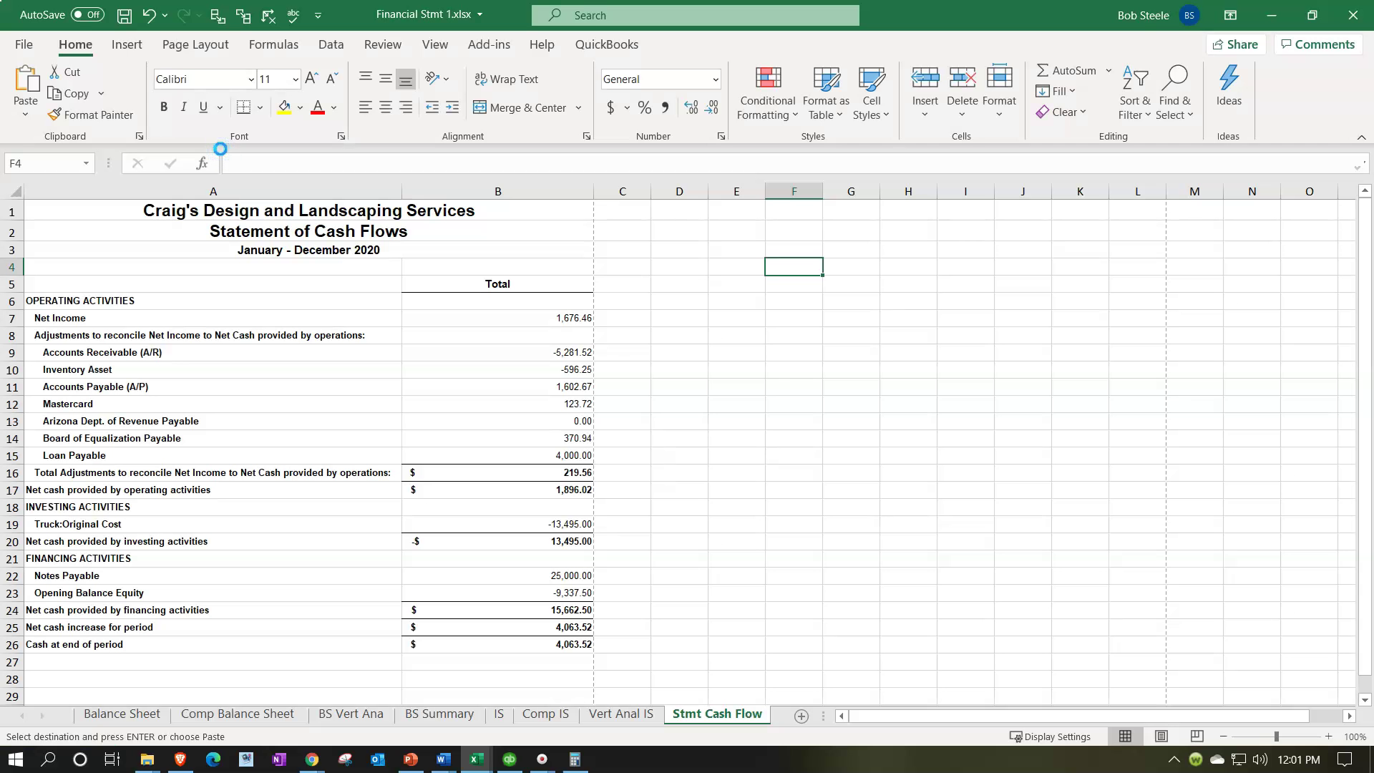
pyautogui.click(317, 430)
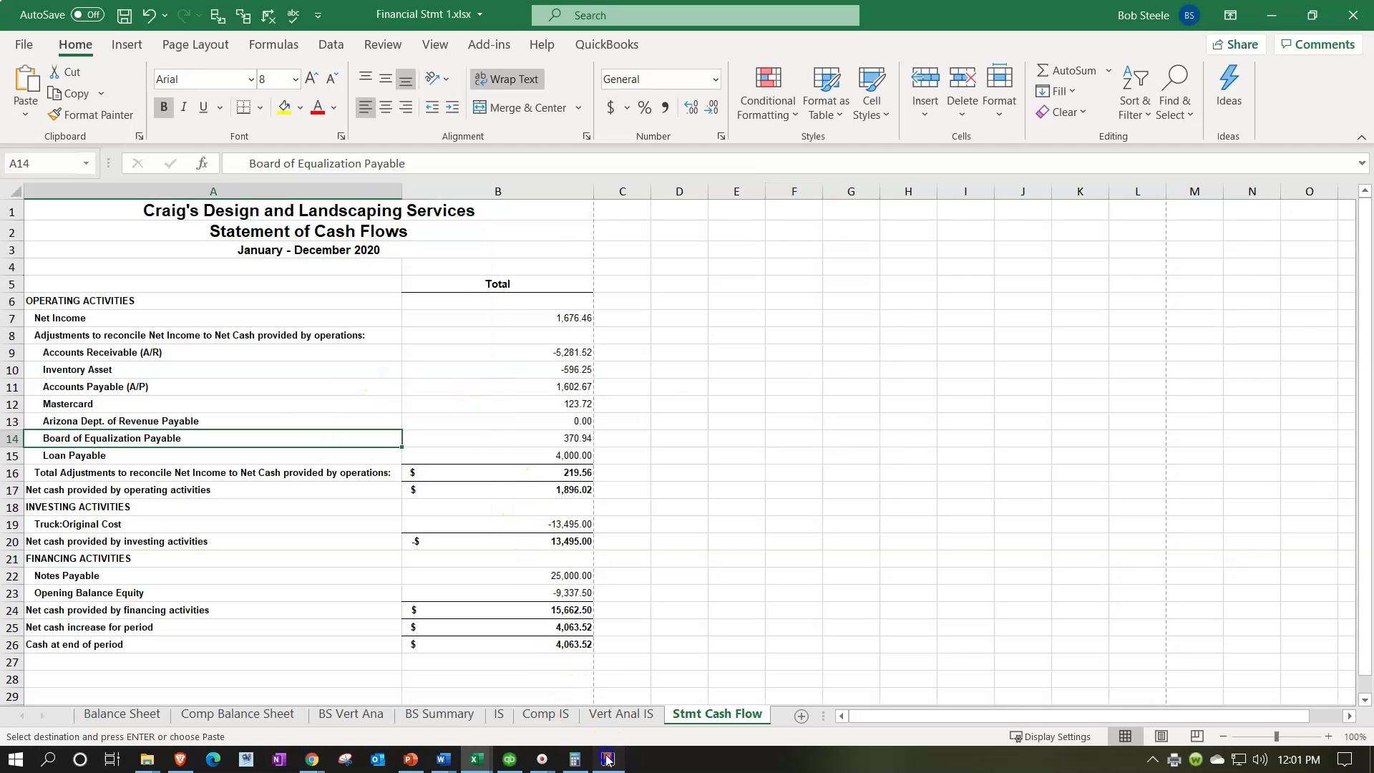
pyautogui.click(607, 758)
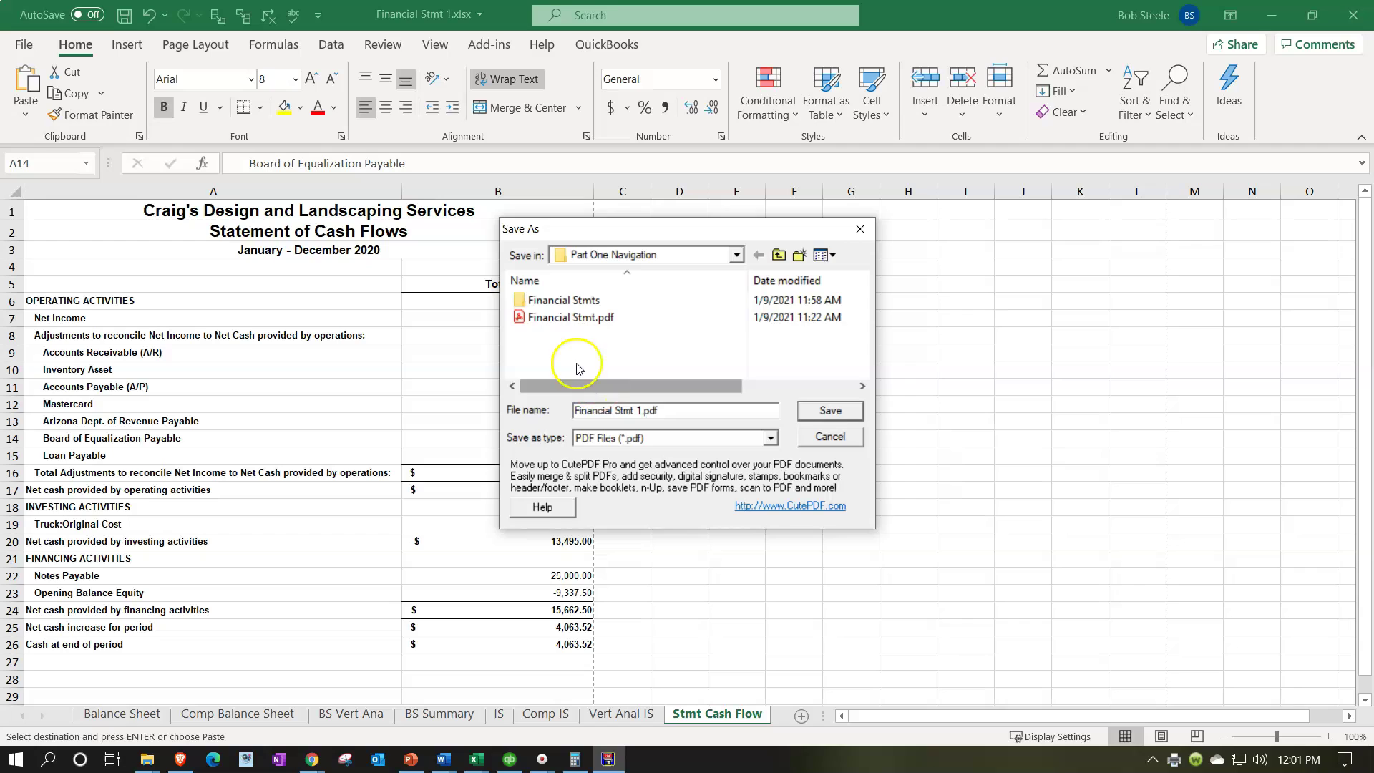
pyautogui.doubleClick(555, 319)
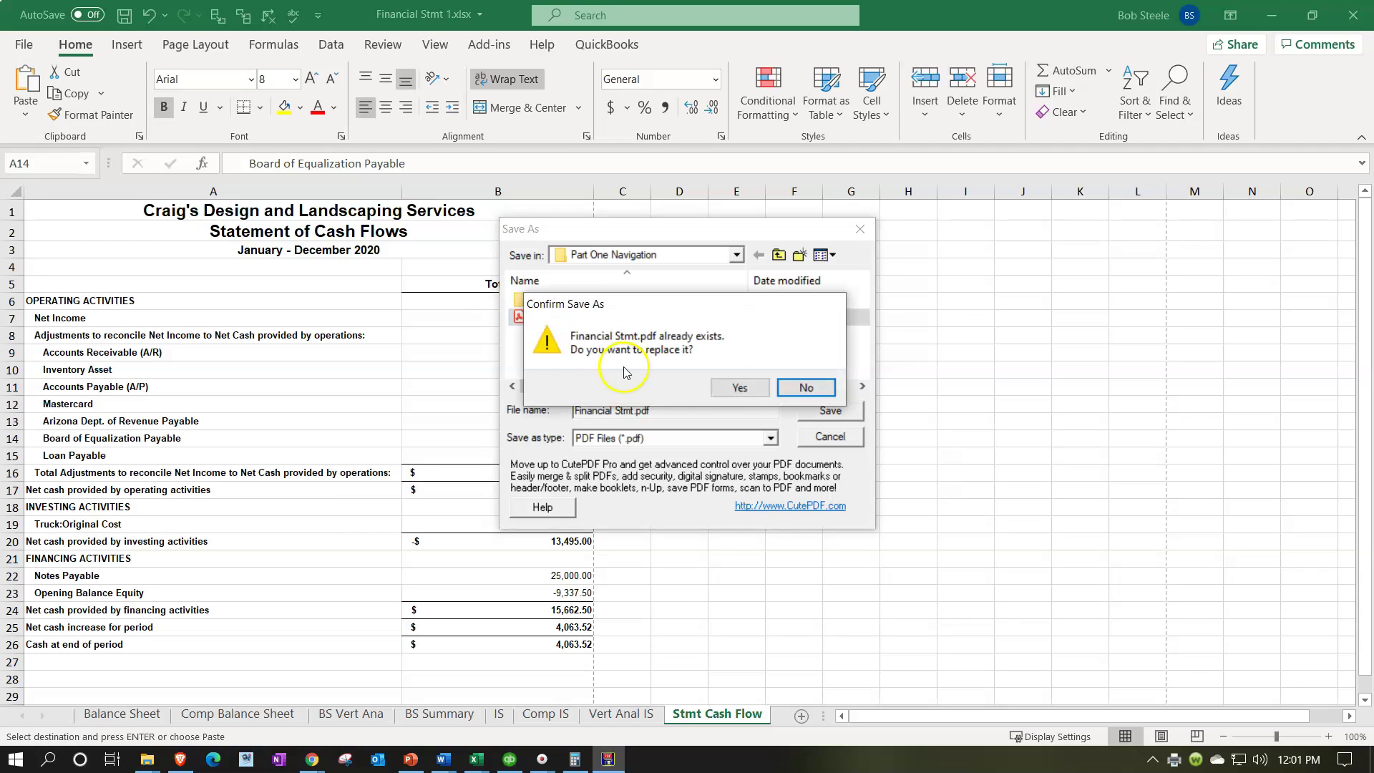
pyautogui.click(744, 386)
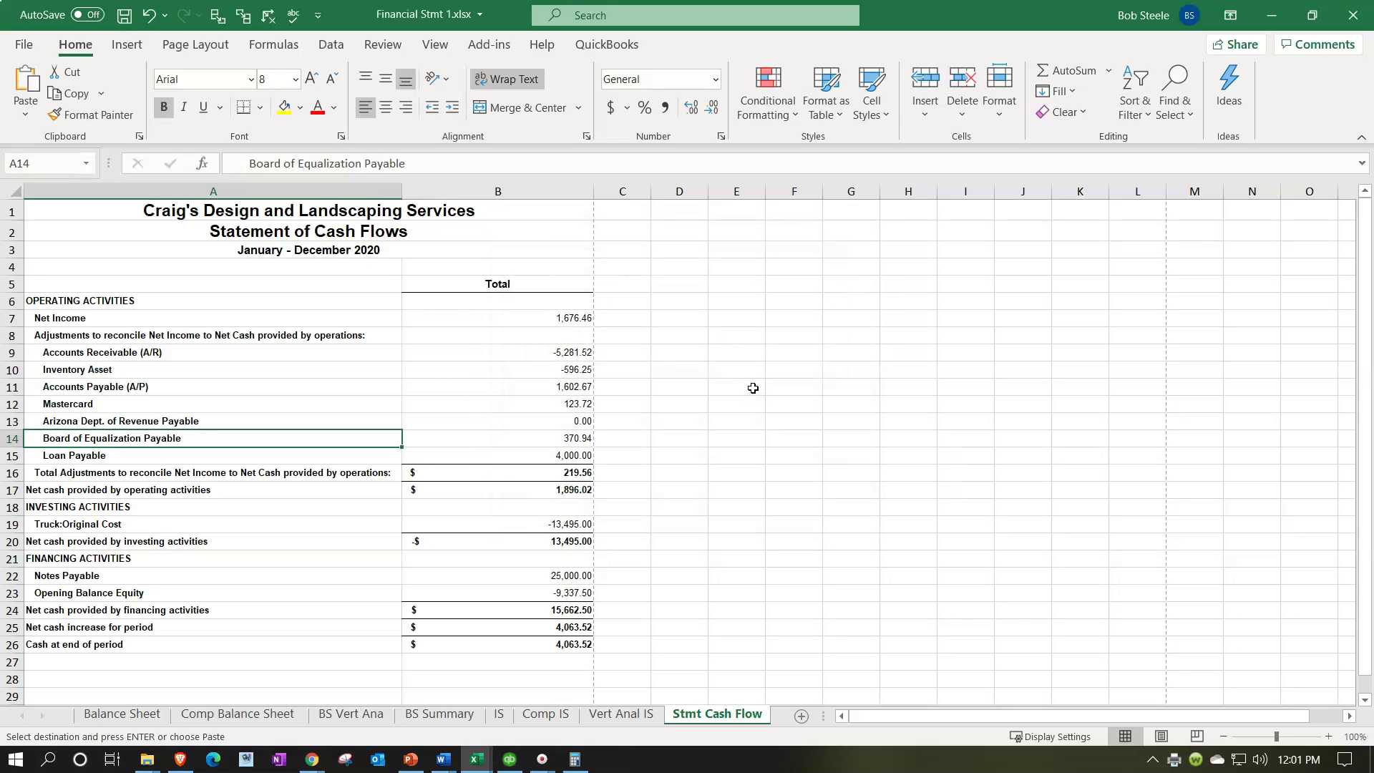
# Minimize the workbook and browser windows and open the Part One Navigation folder in File Explorer.
pyautogui.click(1272, 27)
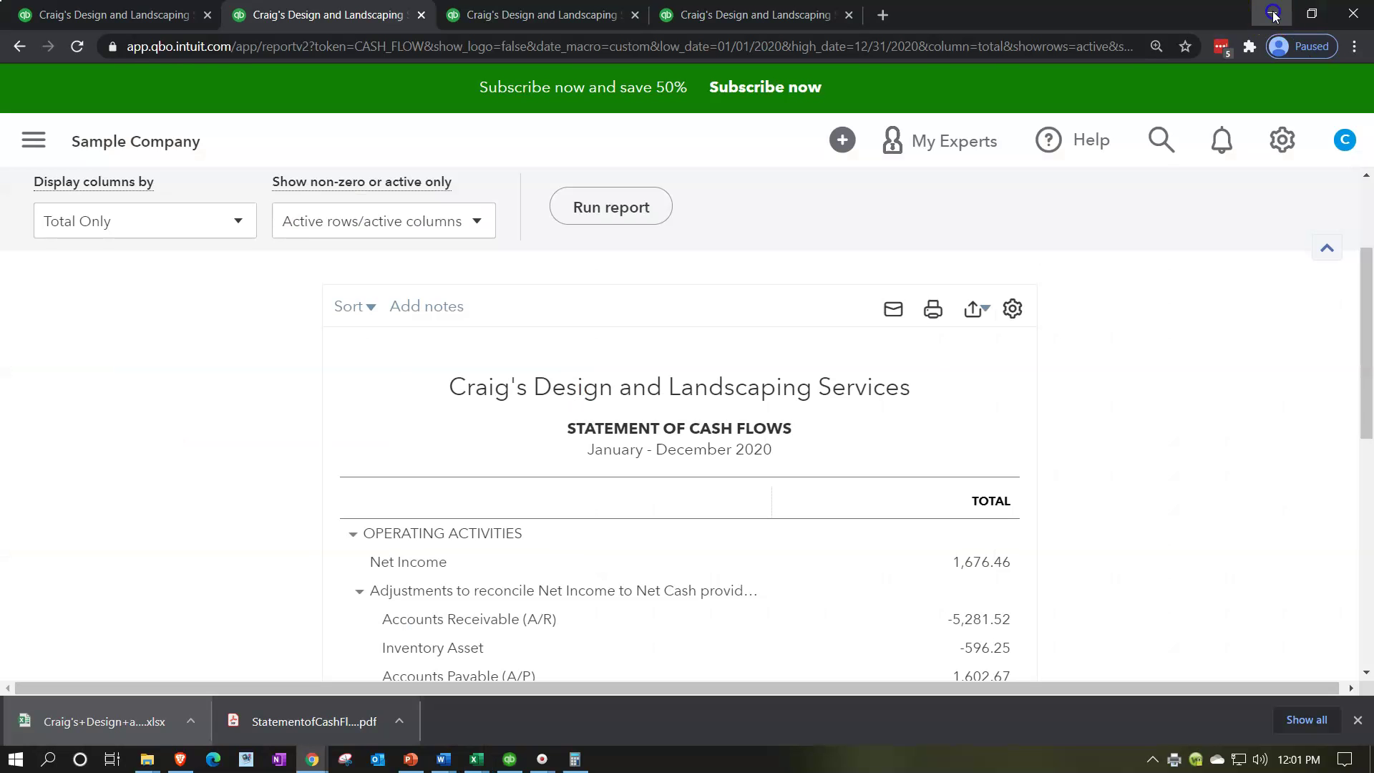
pyautogui.click(1272, 10)
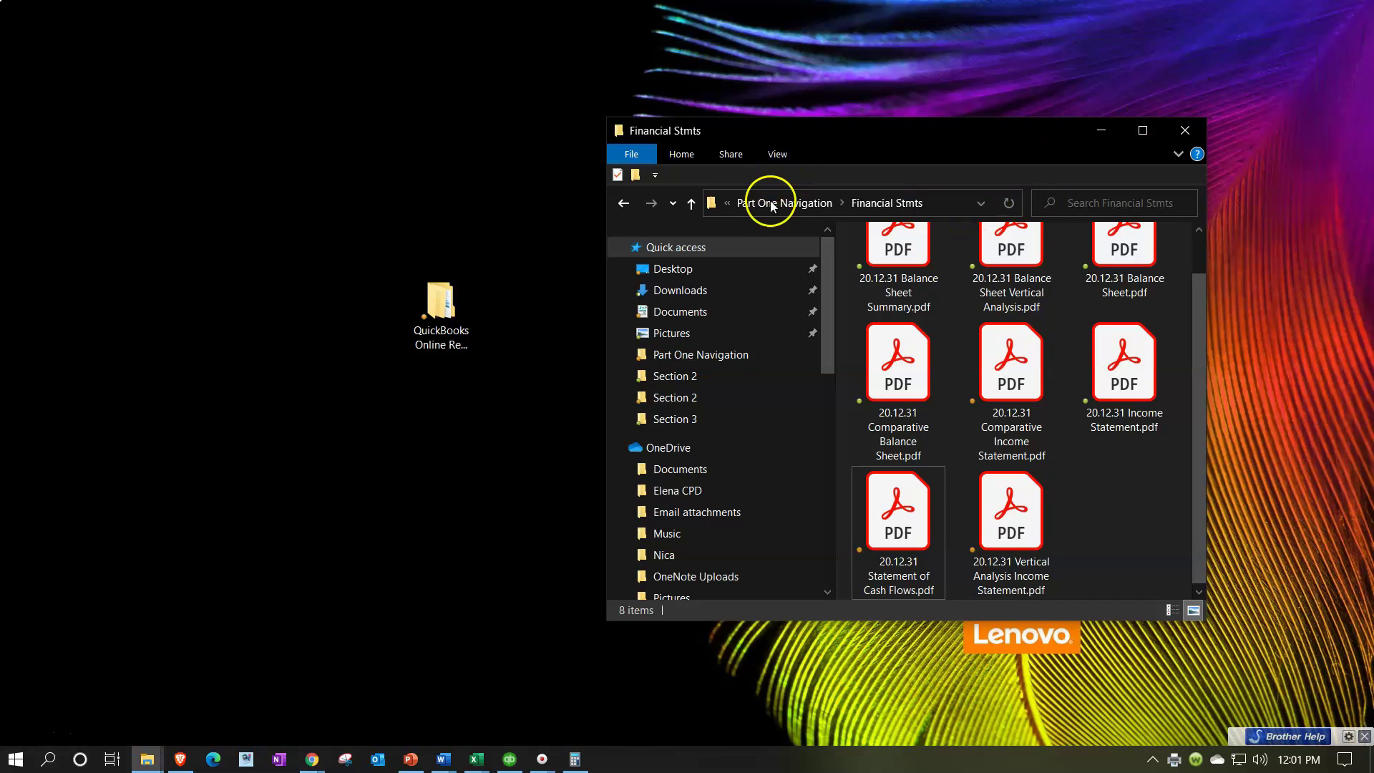
pyautogui.click(790, 193)
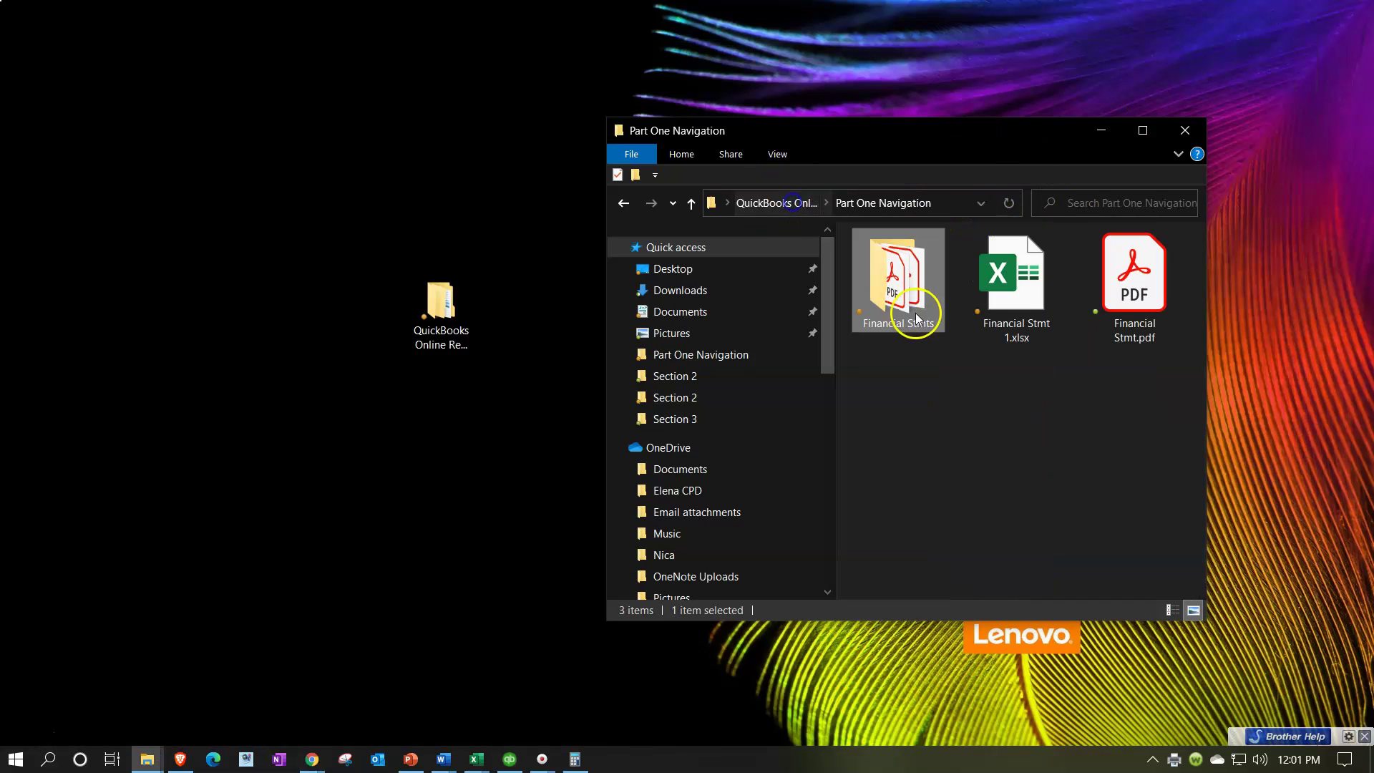
# Open Financial Stmt.pdf in Acrobat Reader with the tools pane collapsed and look through the combined statements up to the Statement of Cash Flows.
pyautogui.click(1123, 321)
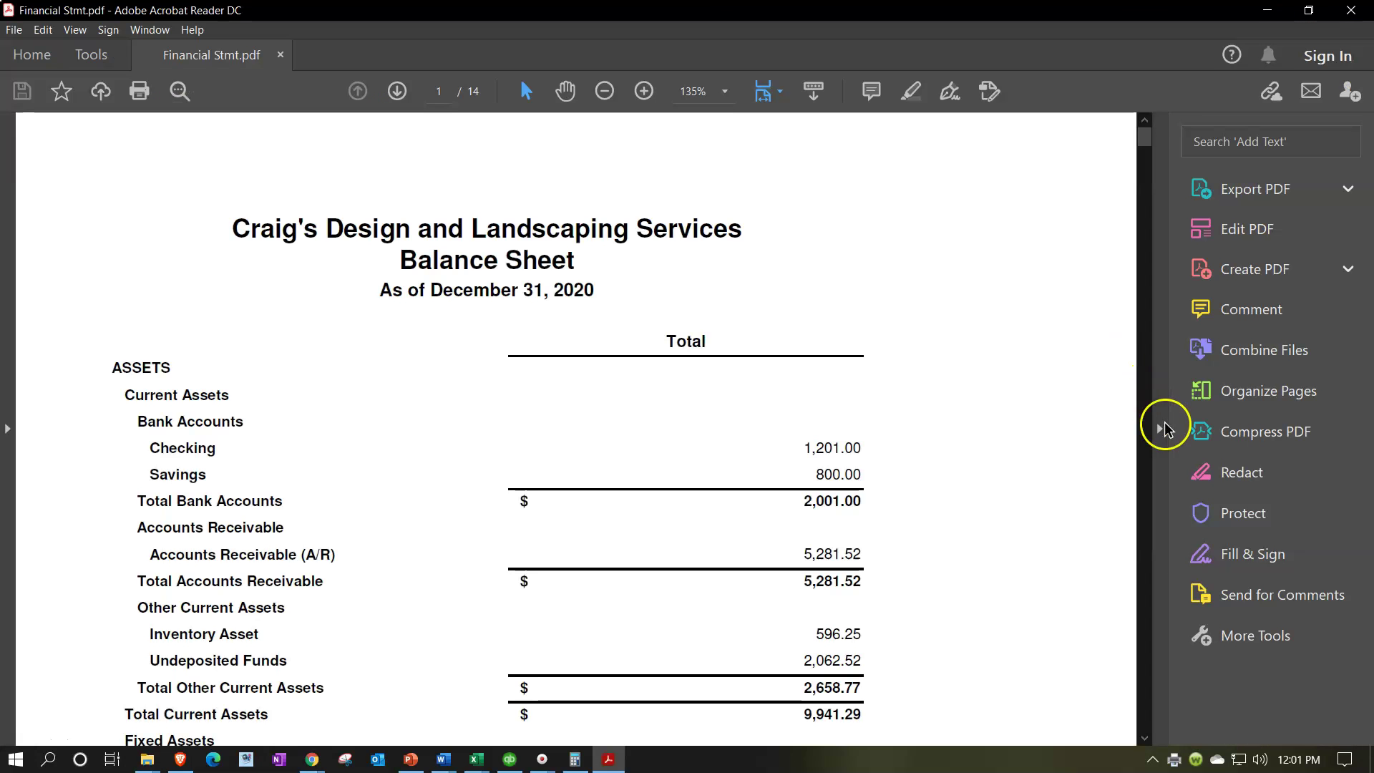
pyautogui.click(1161, 431)
pyautogui.scroll(-15, 1023, 460)
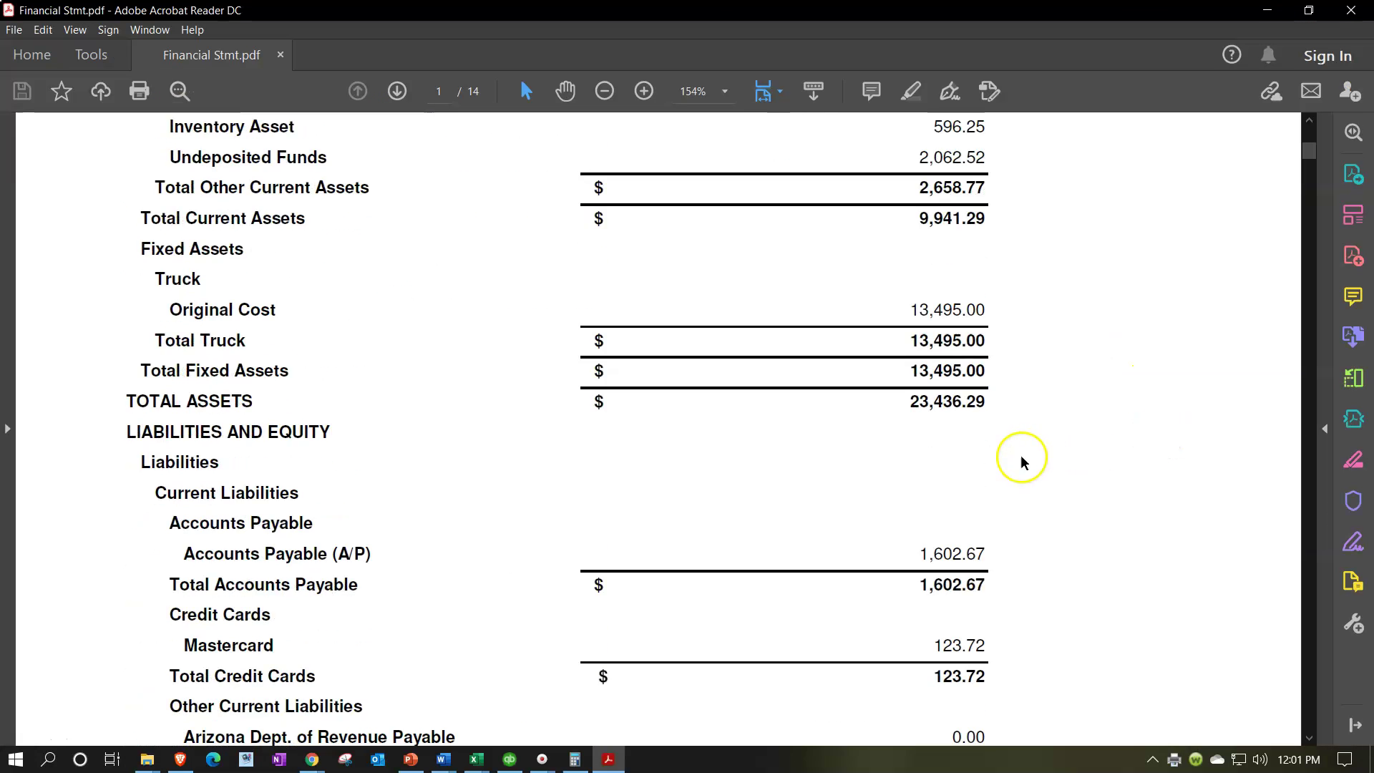
pyautogui.scroll(-15, 1016, 458)
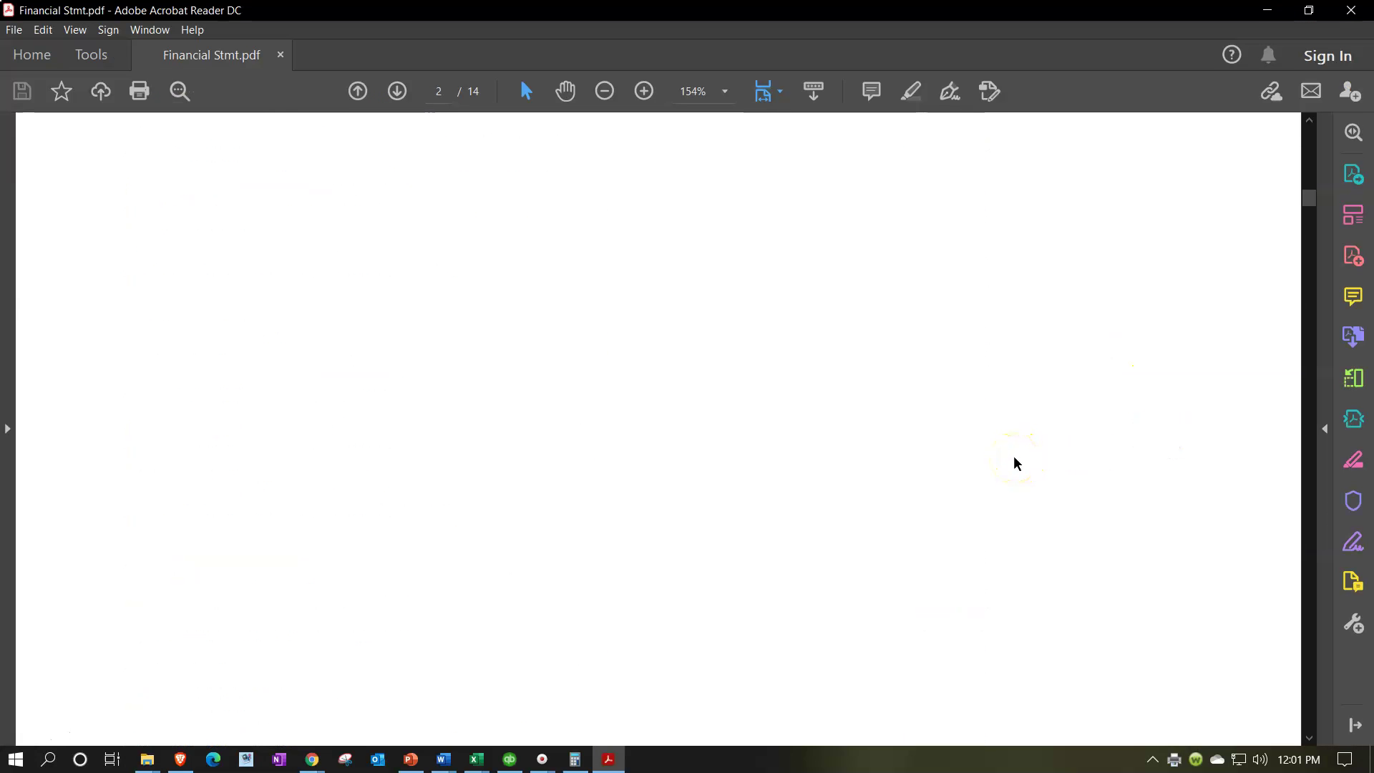
pyautogui.scroll(-15, 1017, 463)
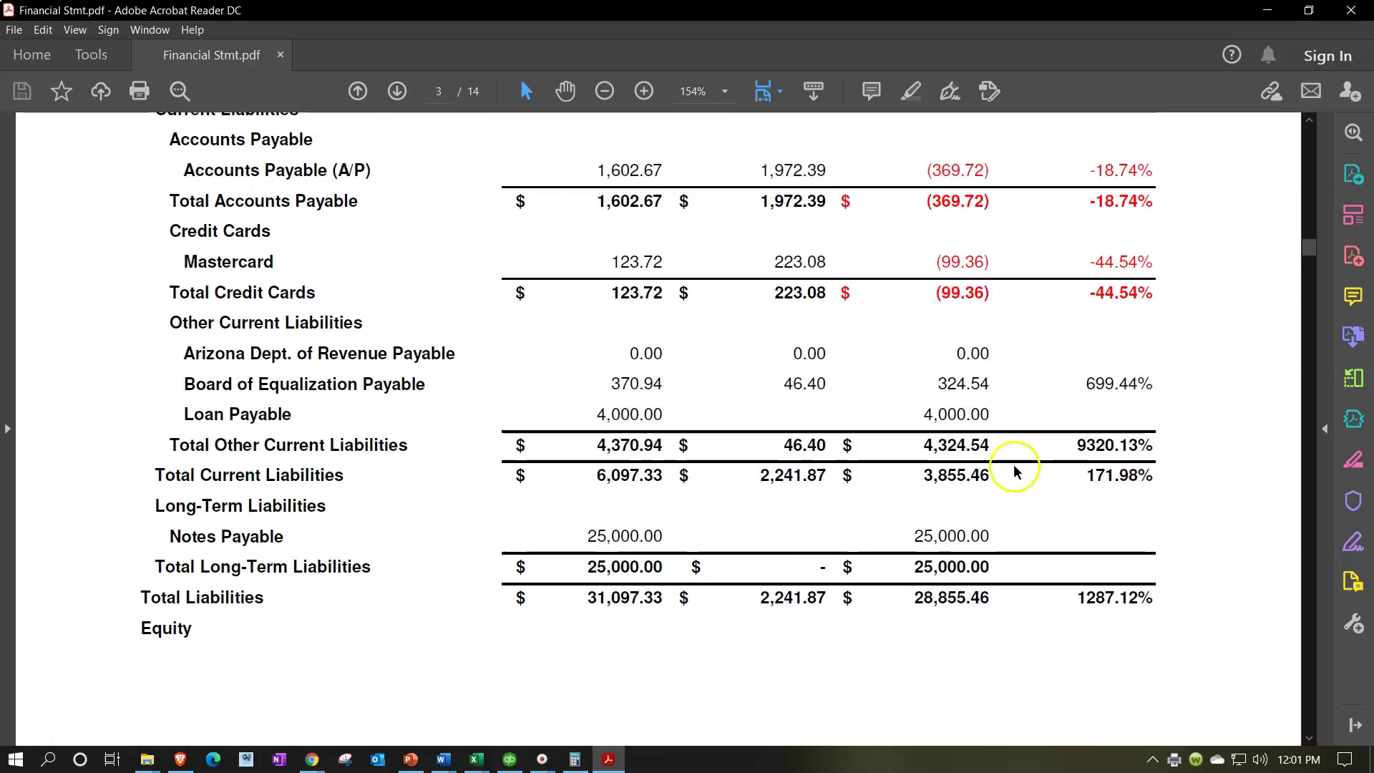
pyautogui.scroll(-8, 1017, 472)
pyautogui.scroll(-15, 1016, 470)
pyautogui.scroll(-18, 1017, 475)
pyautogui.scroll(-15, 1018, 479)
pyautogui.scroll(-16, 1017, 475)
pyautogui.scroll(-16, 1017, 472)
pyautogui.scroll(-16, 1016, 472)
pyautogui.scroll(-16, 1017, 475)
pyautogui.scroll(-16, 1014, 468)
pyautogui.scroll(-16, 1015, 465)
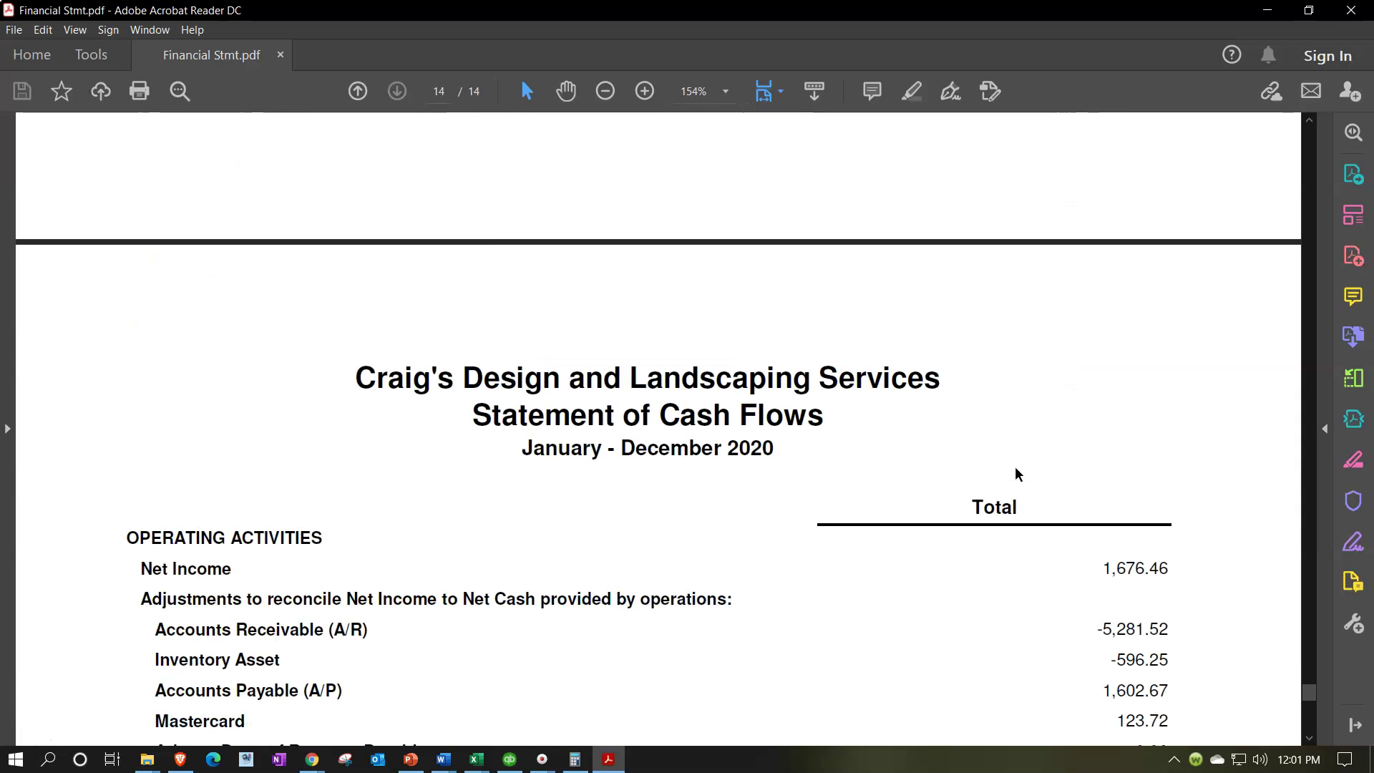
# Examine the January - December 2020 Statement of Cash Flows on the last page, from operating activities through cash at end of period.
pyautogui.scroll(-3, 1019, 480)
pyautogui.scroll(-4, 1022, 482)
pyautogui.scroll(-3, 1021, 484)
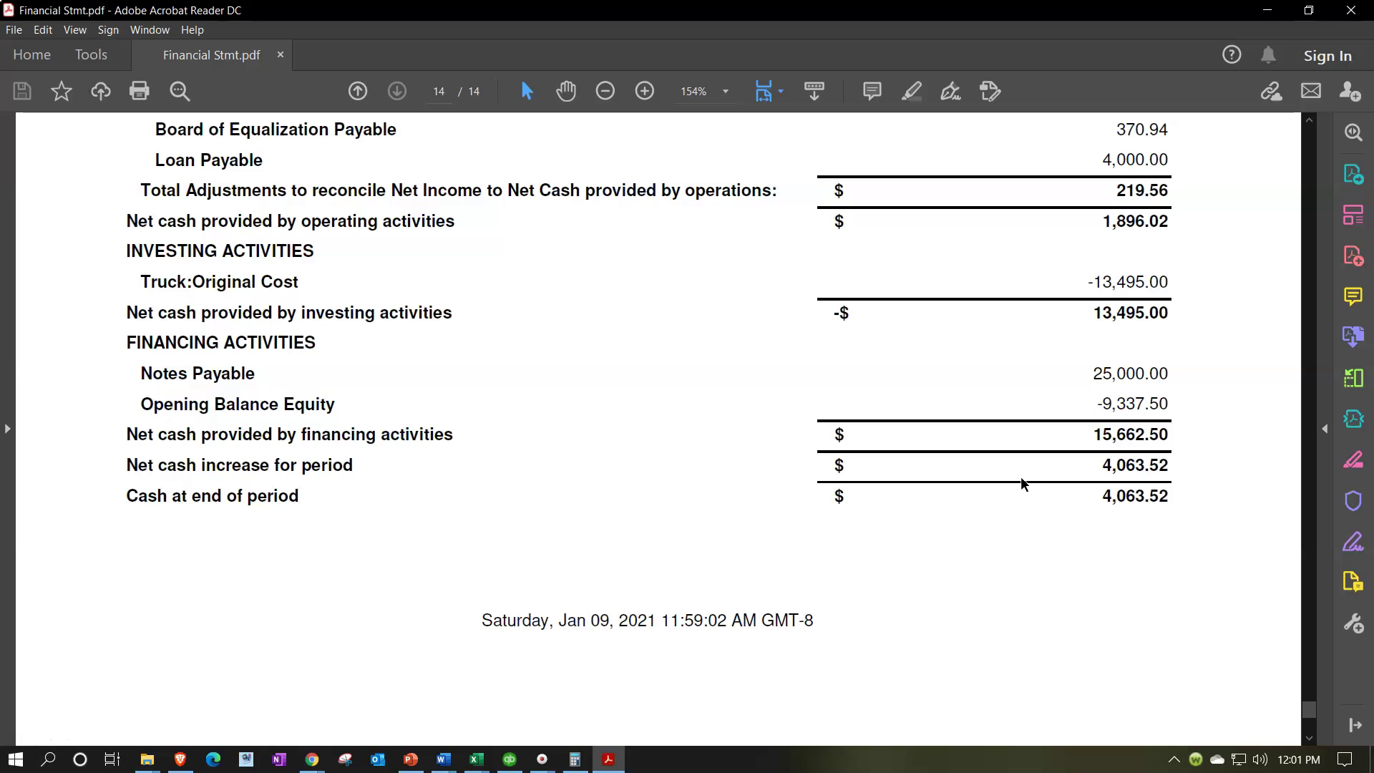
pyautogui.scroll(5, 653, 636)
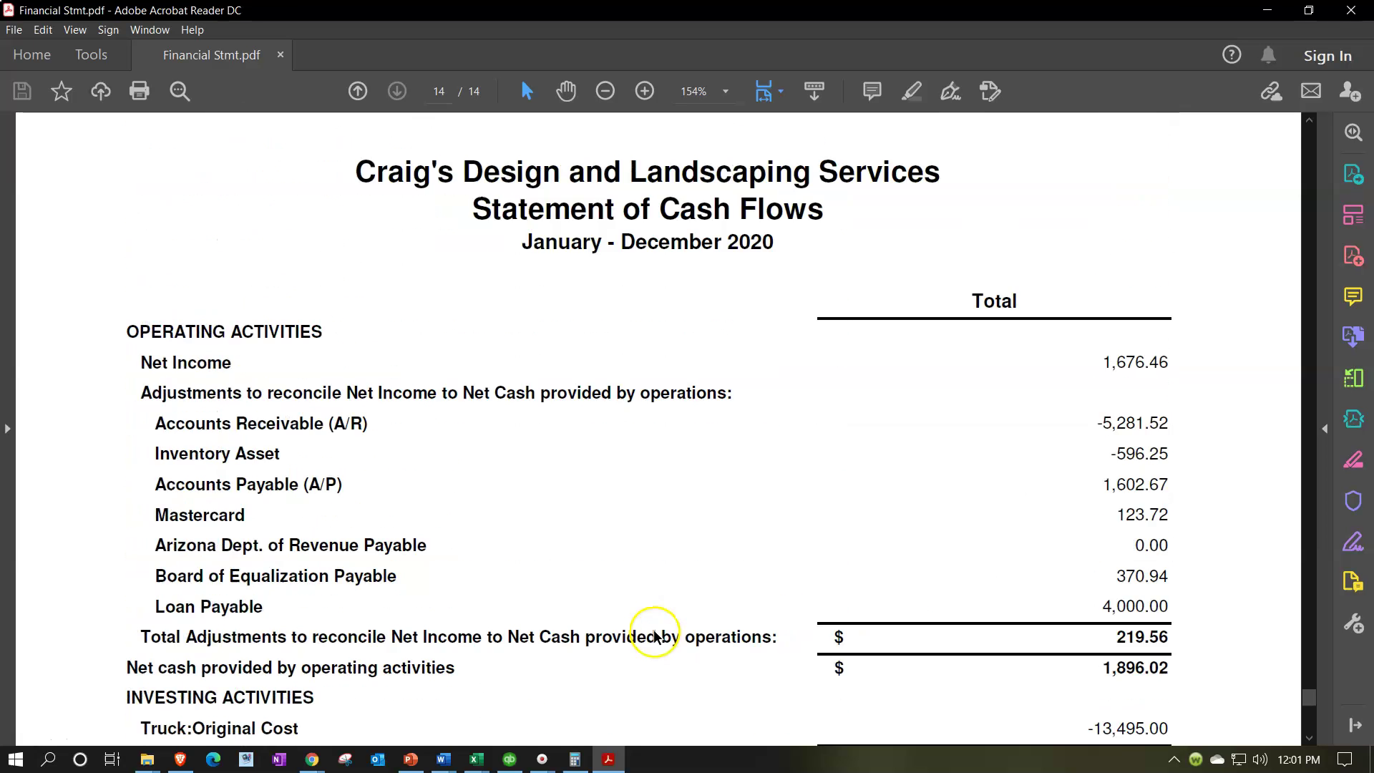
pyautogui.scroll(3, 653, 635)
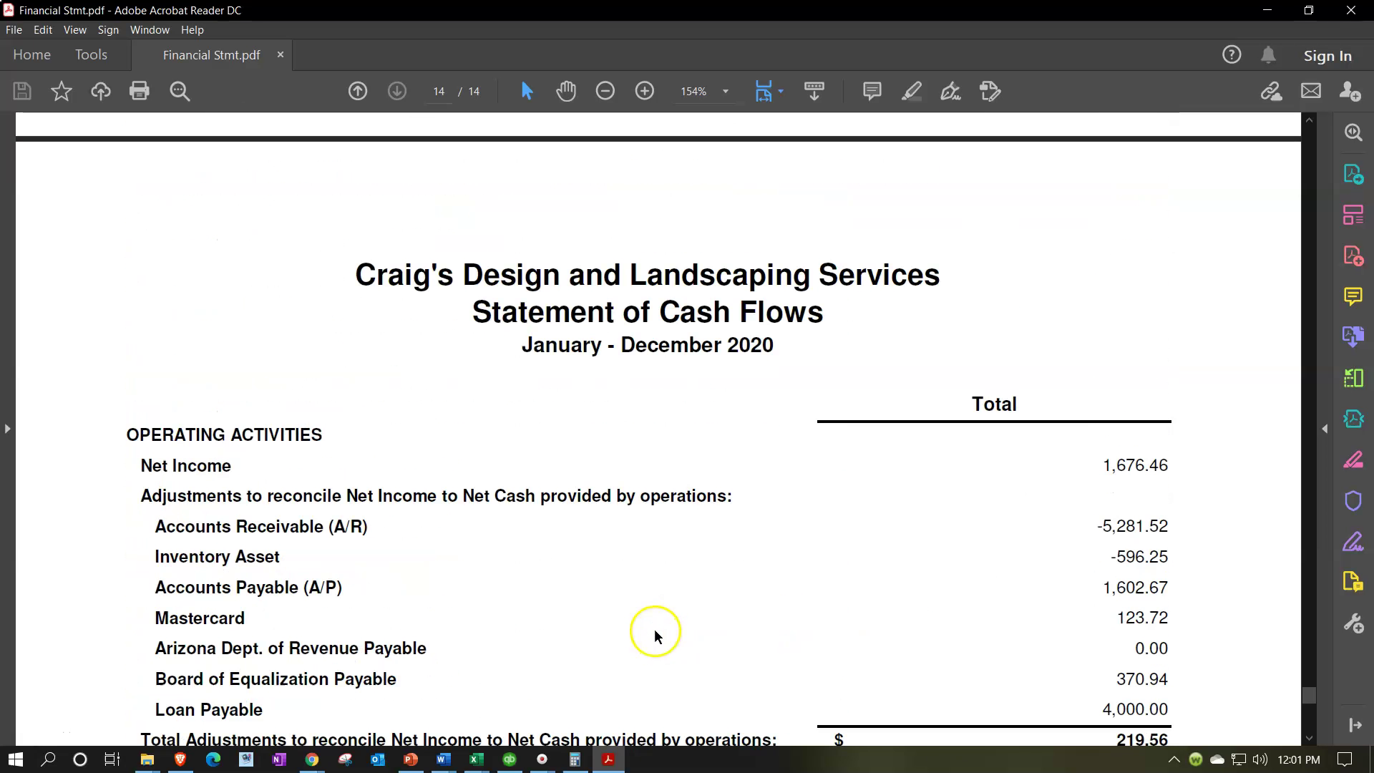